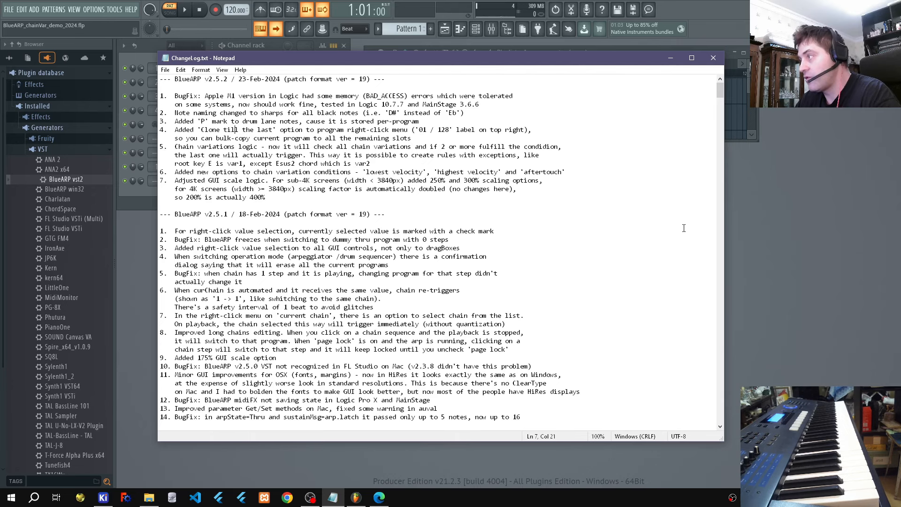
Step: Switch to FL Studio, reposition the BlueARP window slightly and examine the available operation modes
{"action": "key", "text": "alt+Tab"}
{"action": "left_click_drag", "start_coordinate": [501, 132], "coordinate": [516, 130]}
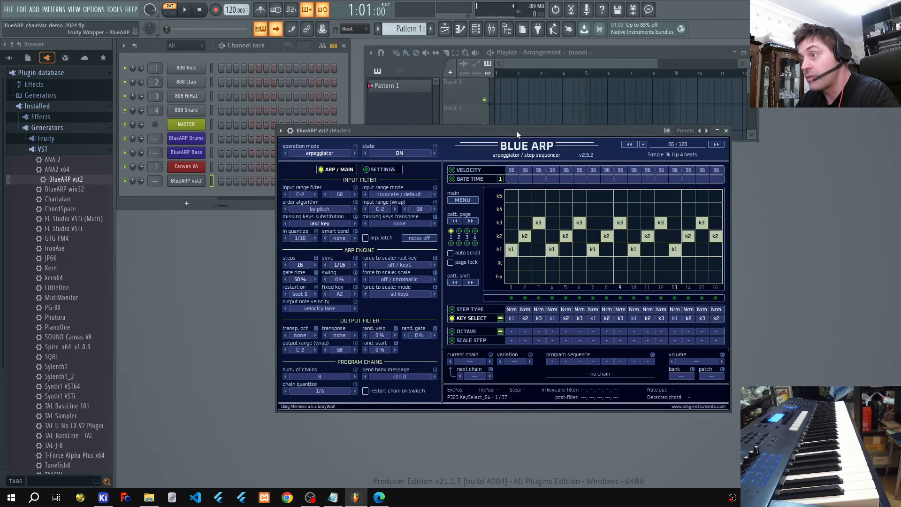
{"action": "left_click", "coordinate": [310, 150]}
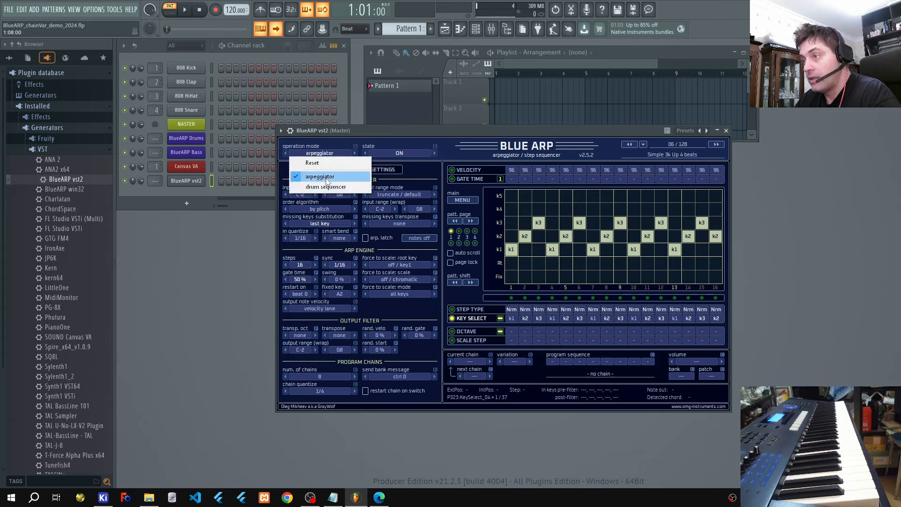
{"action": "left_click", "coordinate": [376, 131]}
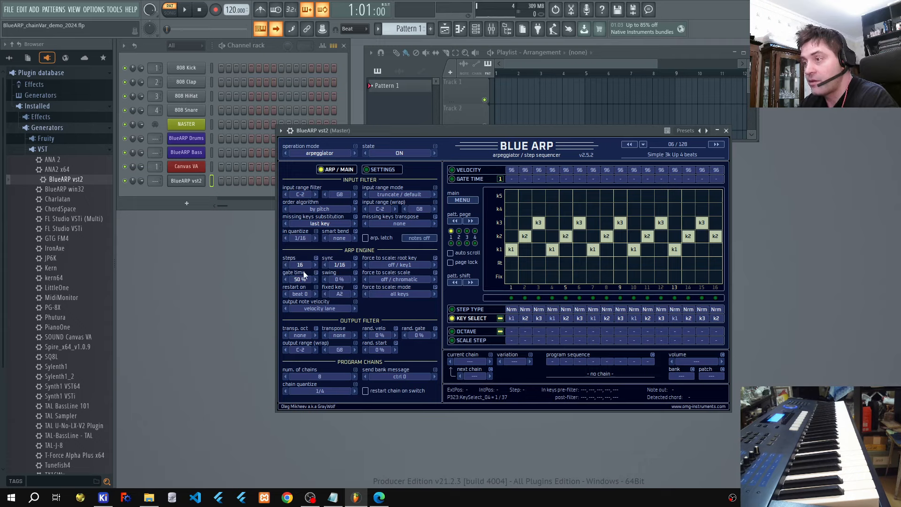
Step: Examine the selectable values for the arp engine's sync, restart on, gate time and steps parameters
{"action": "left_click", "coordinate": [340, 266]}
{"action": "left_click", "coordinate": [296, 295]}
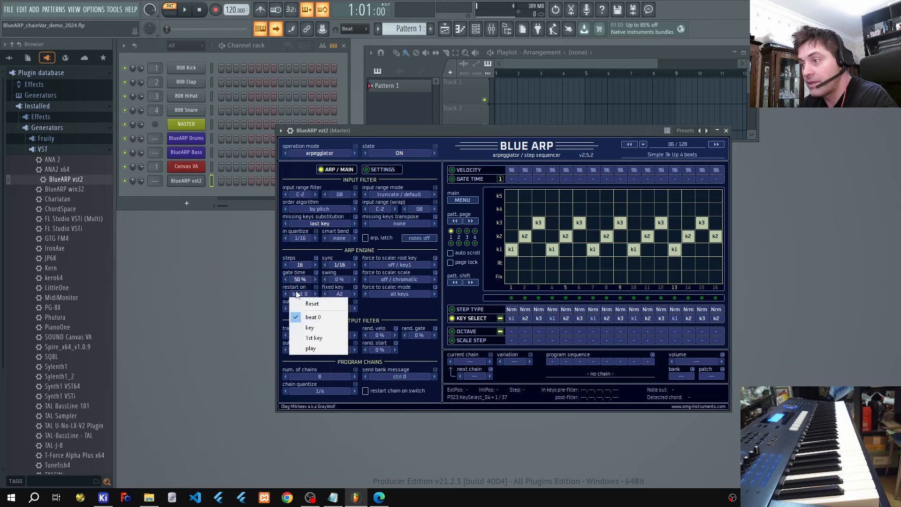
{"action": "left_click", "coordinate": [297, 280]}
{"action": "left_click", "coordinate": [298, 266]}
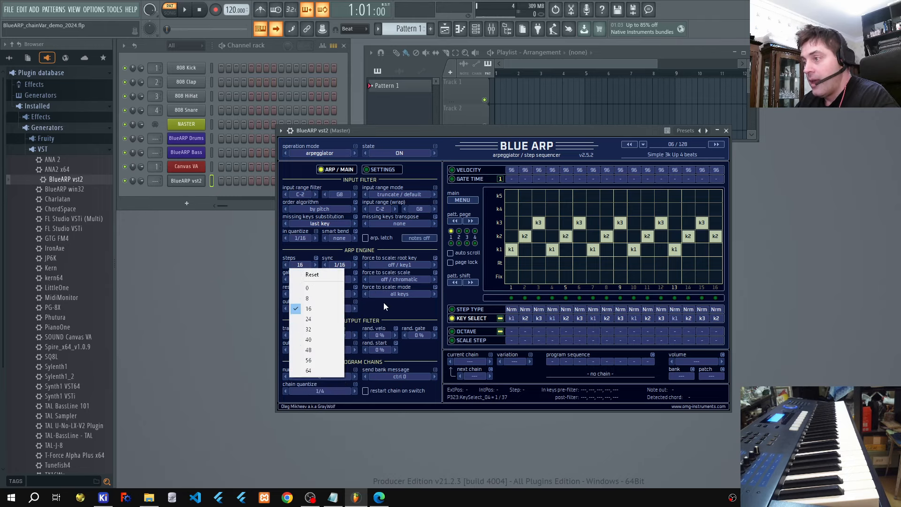
Step: Try an input quantize of 1/8 and return it to 1/16
{"action": "left_click", "coordinate": [303, 238]}
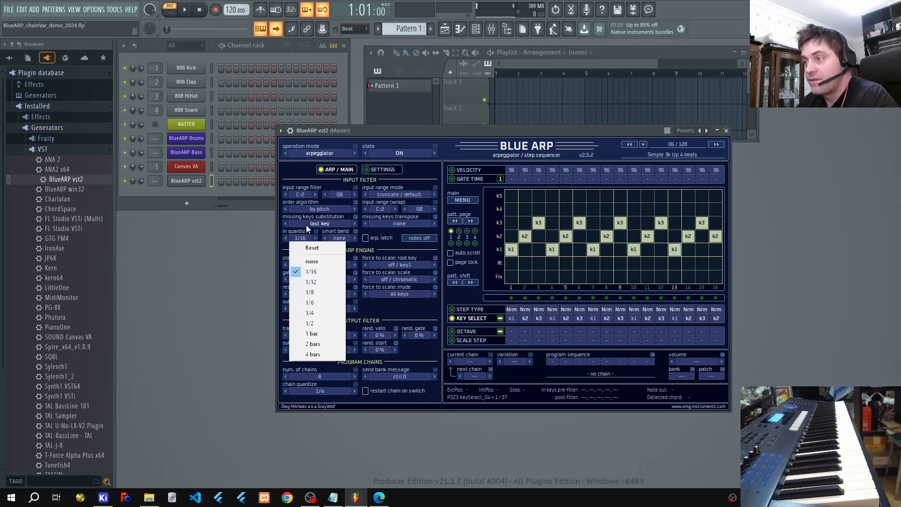
{"action": "left_click", "coordinate": [311, 304]}
{"action": "left_click", "coordinate": [308, 240]}
{"action": "left_click", "coordinate": [310, 245]}
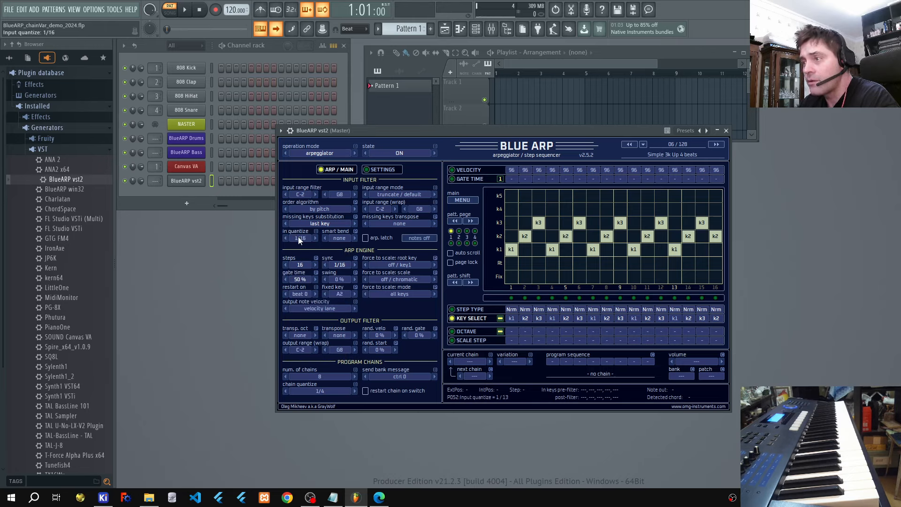
{"action": "left_click", "coordinate": [300, 240]}
{"action": "left_click", "coordinate": [310, 292]}
{"action": "left_click", "coordinate": [301, 237]}
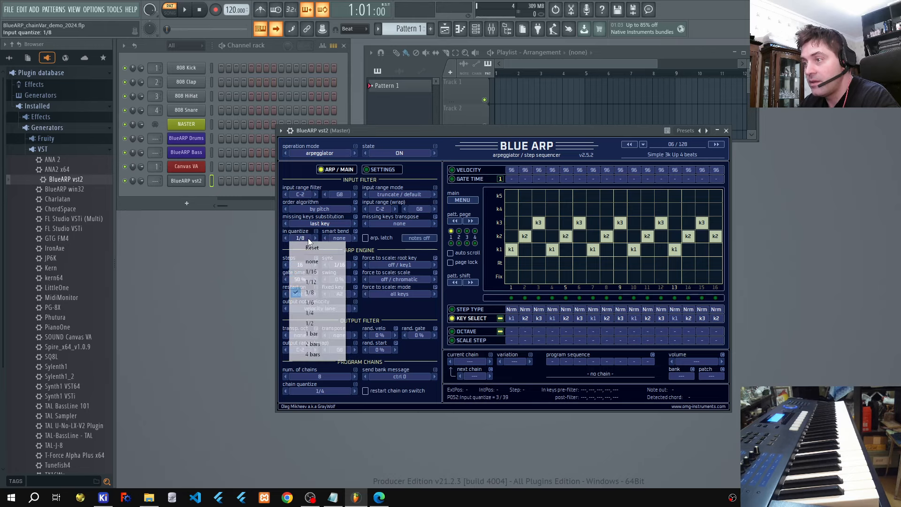
{"action": "left_click", "coordinate": [327, 249]}
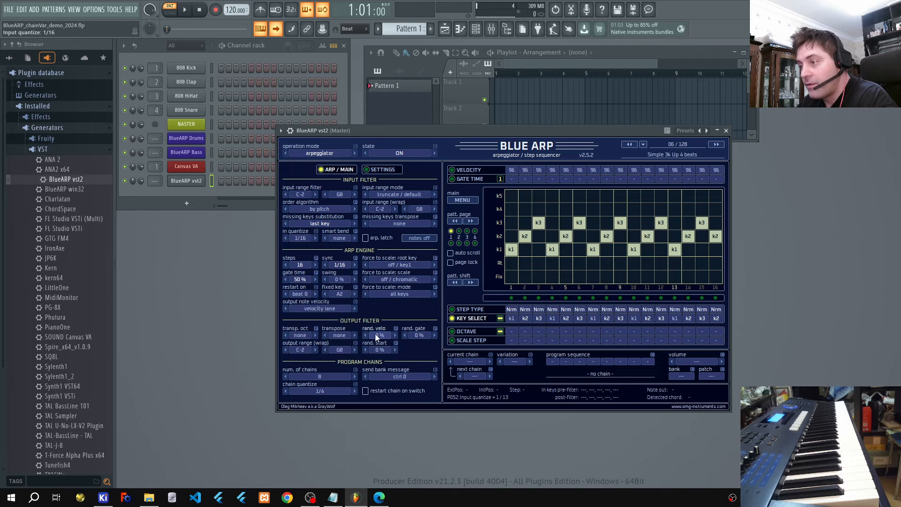
Step: Try random velocity amounts of 3%, 20% and 30% in the output filter, ending on 20%
{"action": "scroll", "coordinate": [396, 333], "scroll_direction": "up", "scroll_amount": 3}
{"action": "left_click", "coordinate": [396, 333]}
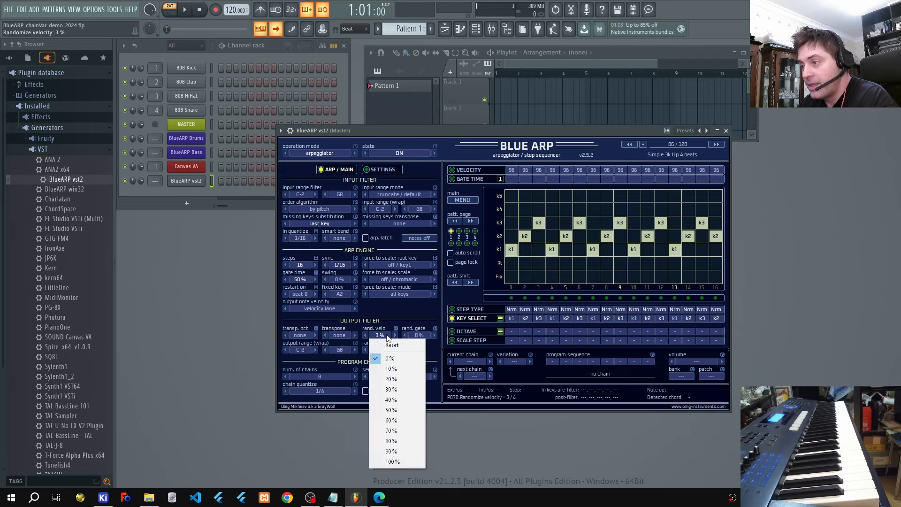
{"action": "left_click", "coordinate": [389, 379]}
{"action": "left_click", "coordinate": [382, 335]}
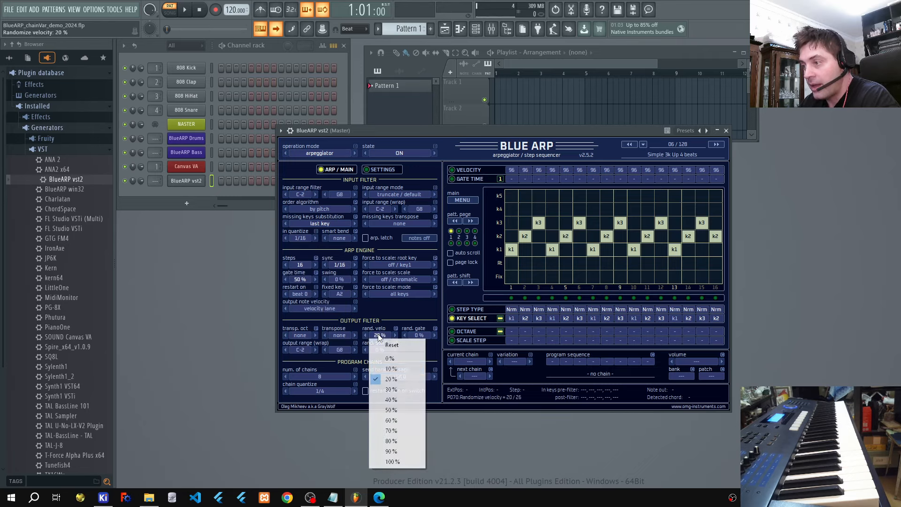
{"action": "left_click", "coordinate": [390, 388]}
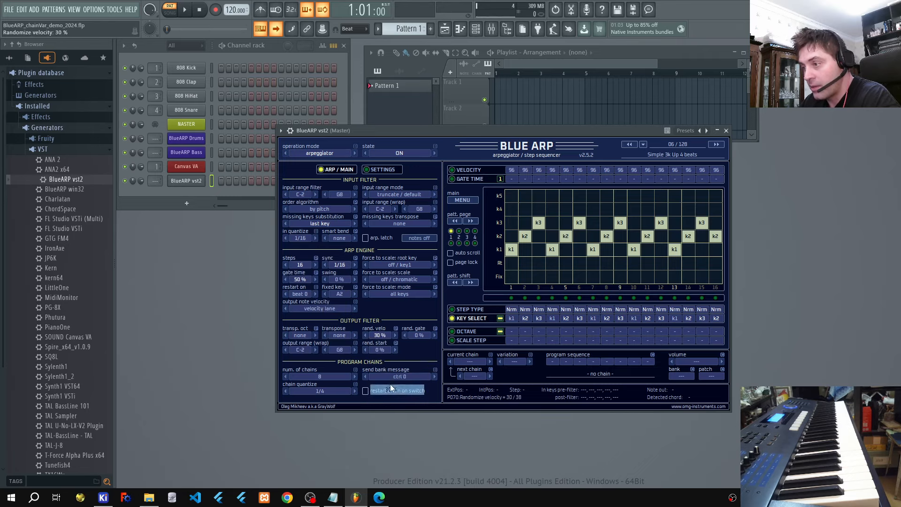
{"action": "left_click", "coordinate": [382, 334]}
{"action": "left_click", "coordinate": [394, 376]}
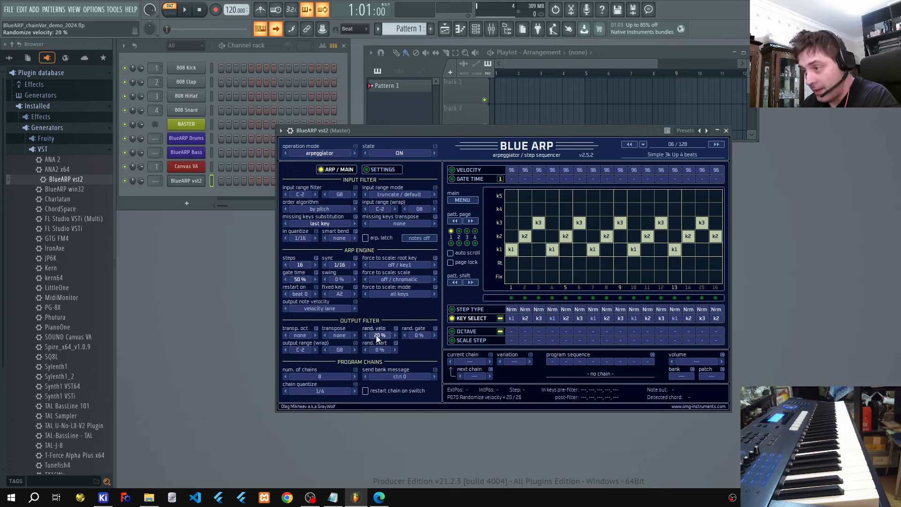
Step: Vary the random velocity in small increments, raise it to 30% and reset it to 0%
{"action": "scroll", "coordinate": [372, 337], "scroll_direction": "up", "scroll_amount": 7}
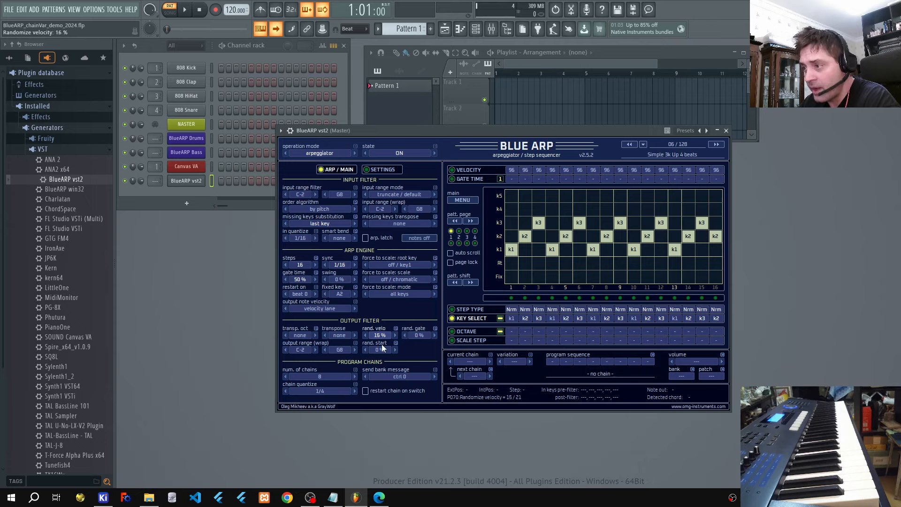
{"action": "scroll", "coordinate": [382, 339], "scroll_direction": "down", "scroll_amount": 5}
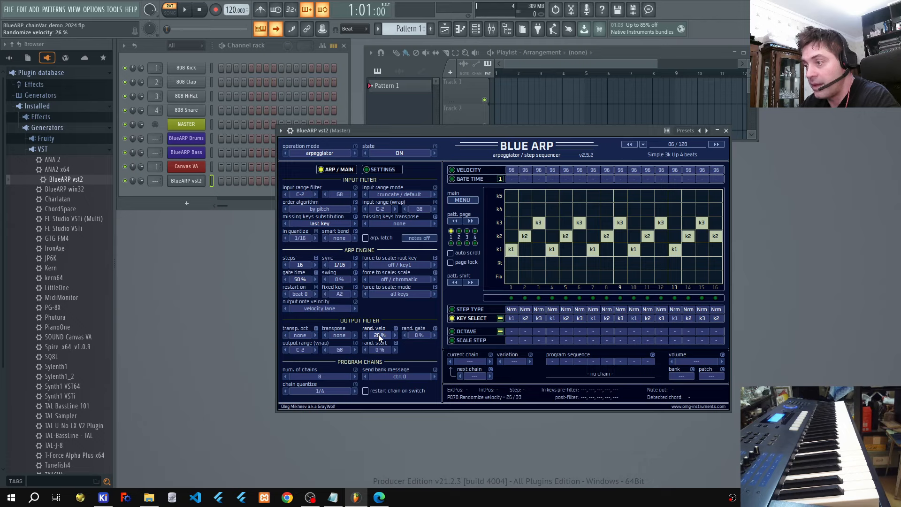
{"action": "scroll", "coordinate": [381, 337], "scroll_direction": "up", "scroll_amount": 1}
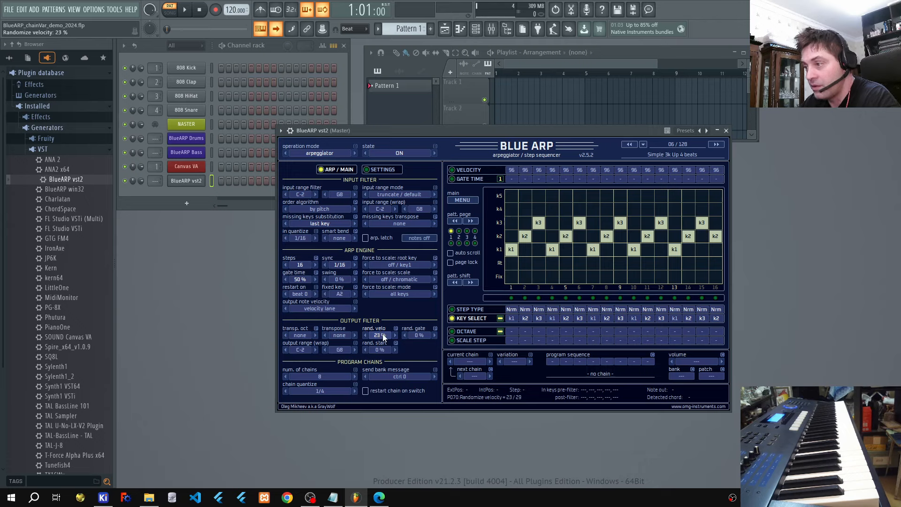
{"action": "left_click", "coordinate": [381, 335]}
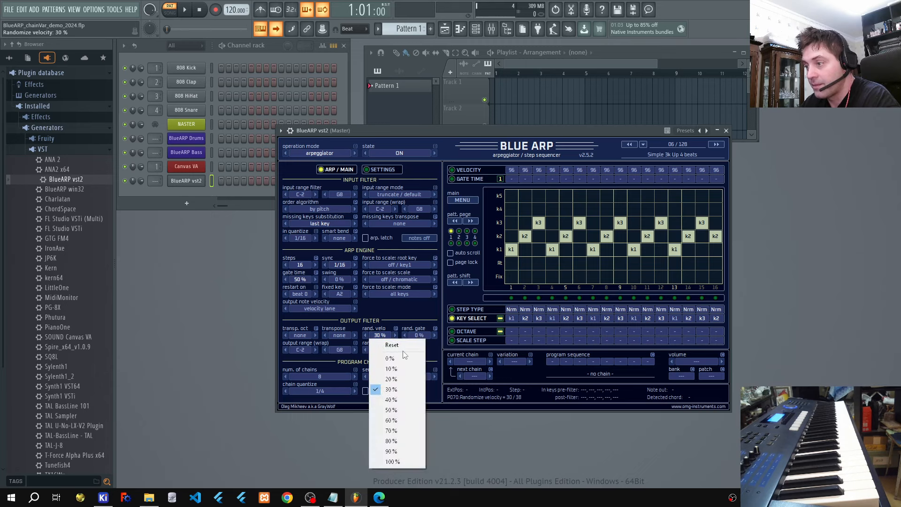
{"action": "left_click", "coordinate": [398, 342]}
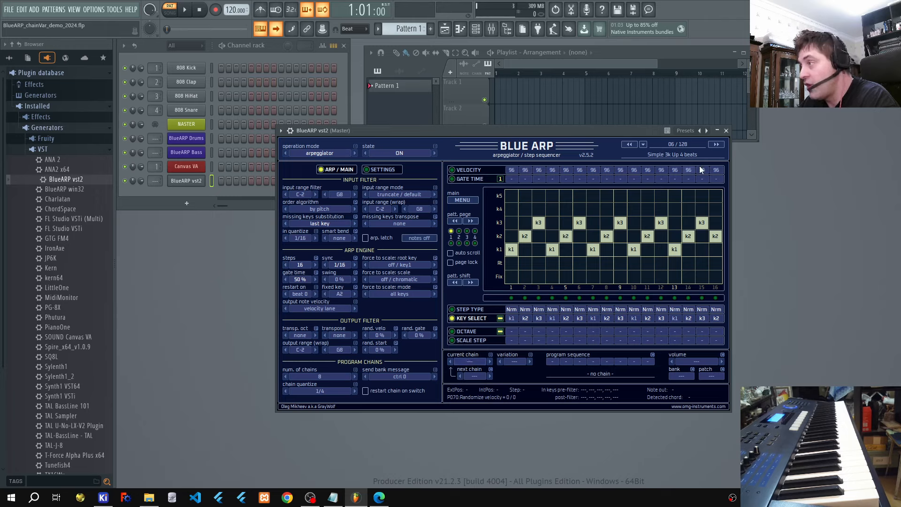
Step: Examine the commands offered for the program number, the current chain and the main BlueARP functions
{"action": "left_click", "coordinate": [682, 145]}
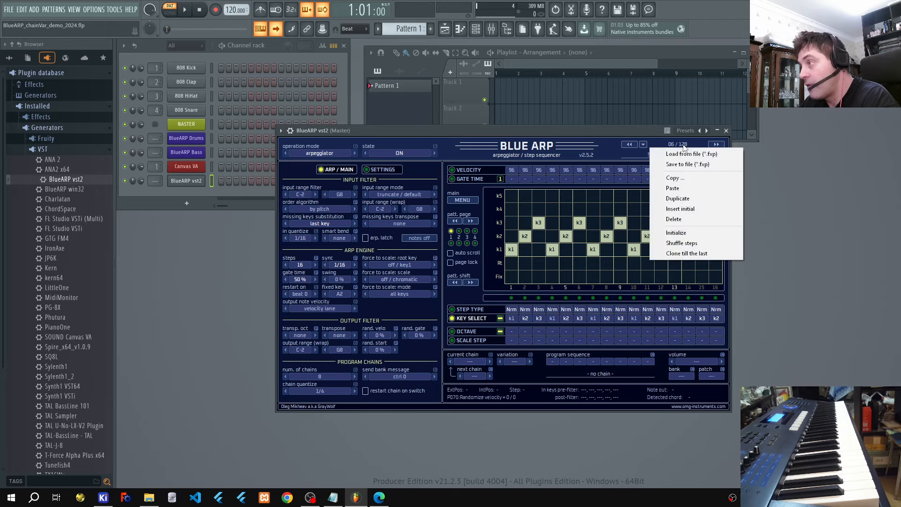
{"action": "left_click", "coordinate": [474, 363]}
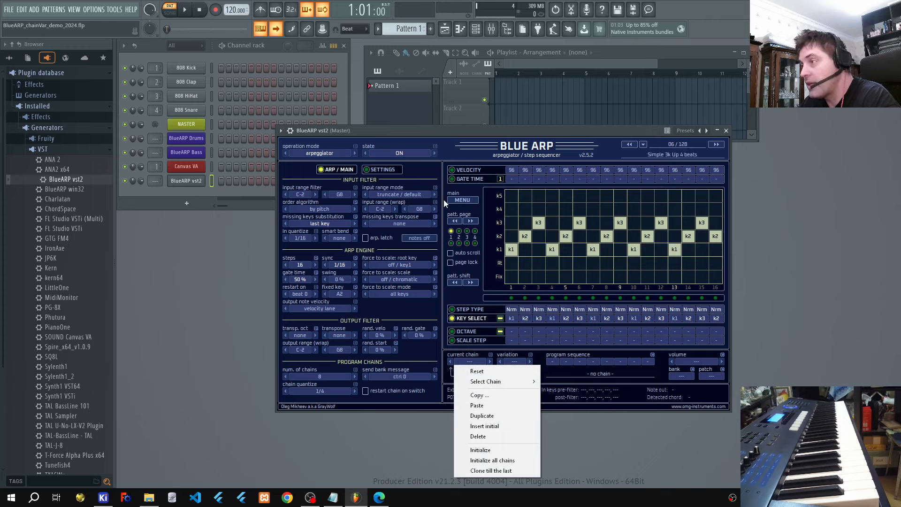
{"action": "left_click", "coordinate": [462, 200]}
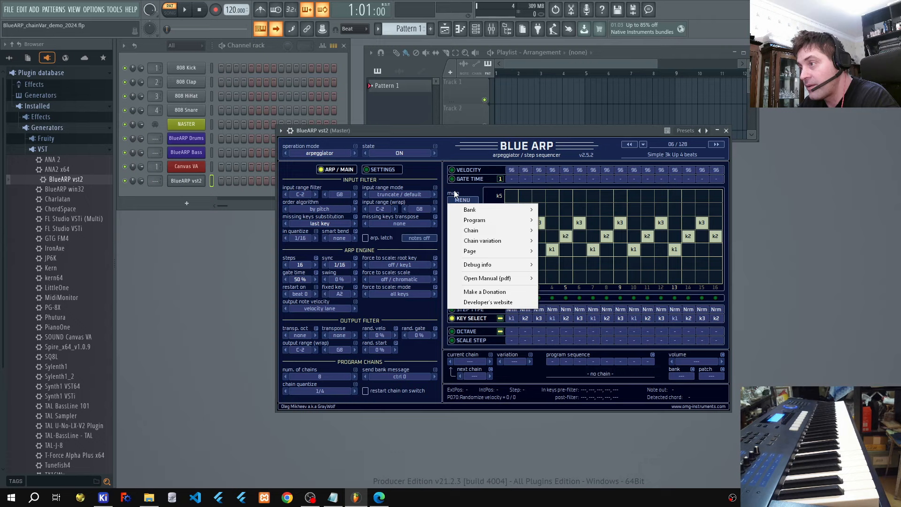
{"action": "mouse_move", "coordinate": [474, 223]}
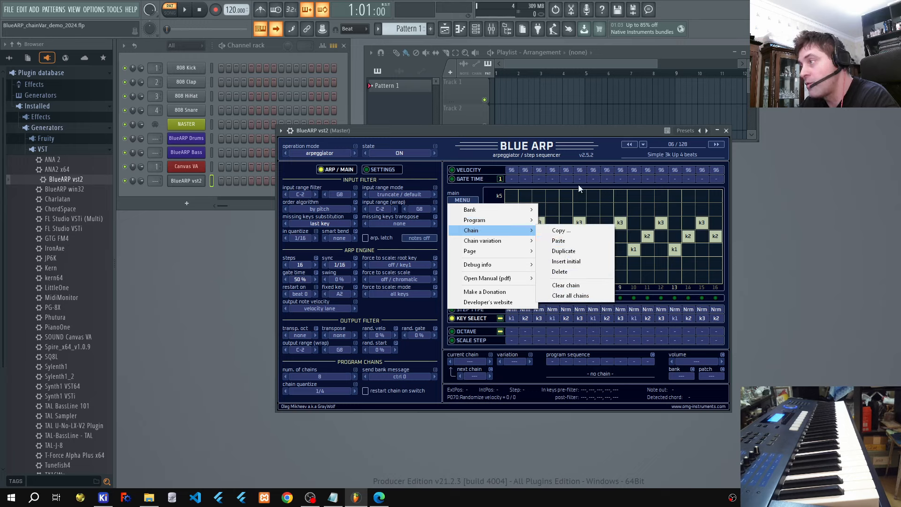
{"action": "left_click", "coordinate": [578, 143]}
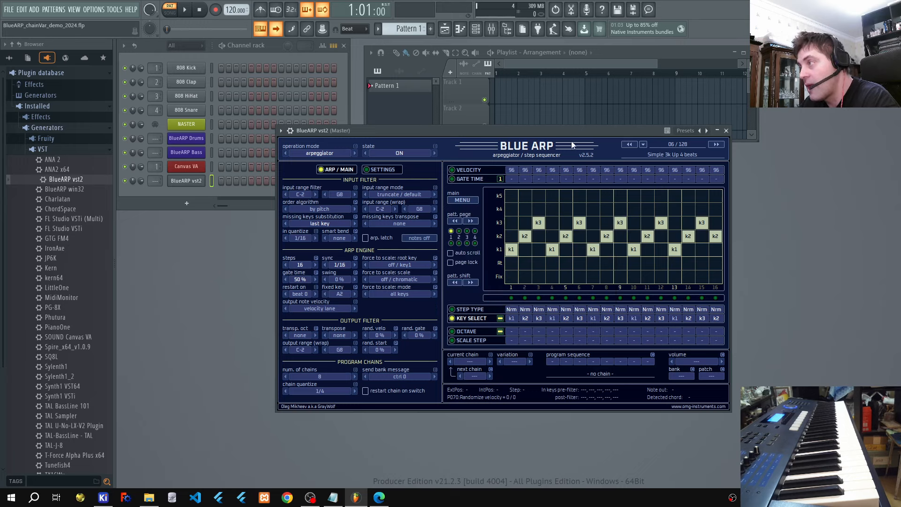
{"action": "left_click", "coordinate": [670, 144]}
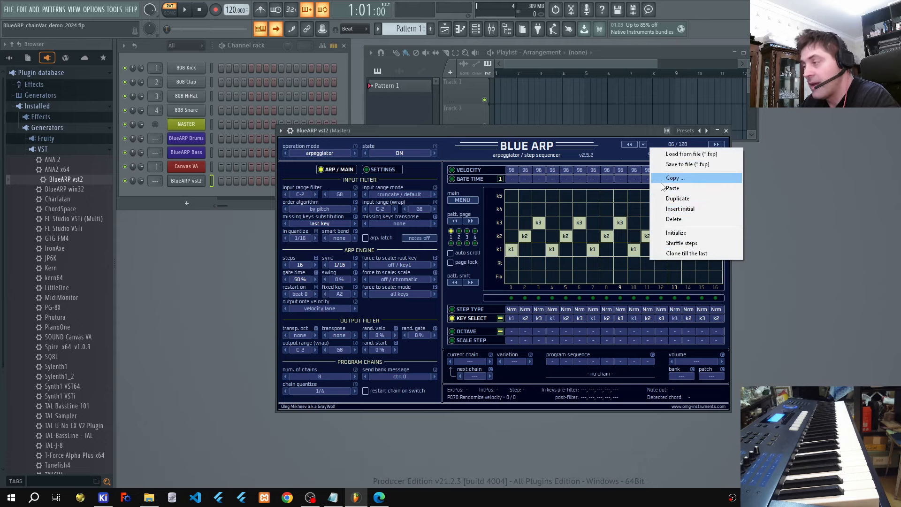
{"action": "left_click", "coordinate": [643, 132]}
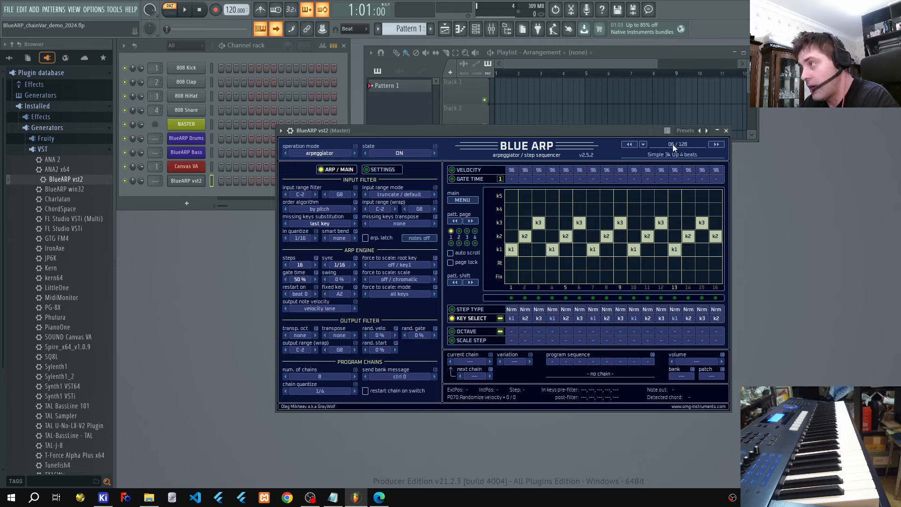
Step: Browse the neighbouring programs and select program 07, Simple 3k Down 4 beats
{"action": "scroll", "coordinate": [680, 144], "scroll_direction": "down", "scroll_amount": 2}
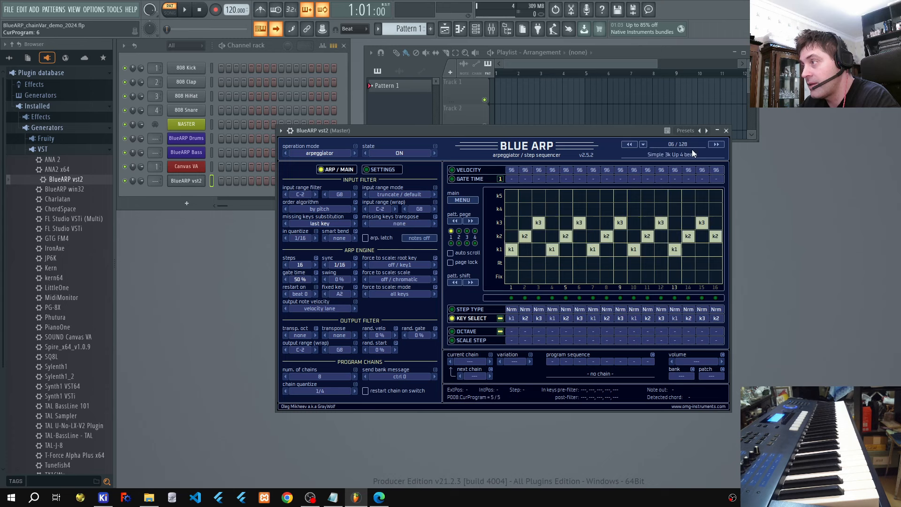
{"action": "scroll", "coordinate": [693, 150], "scroll_direction": "up", "scroll_amount": 4}
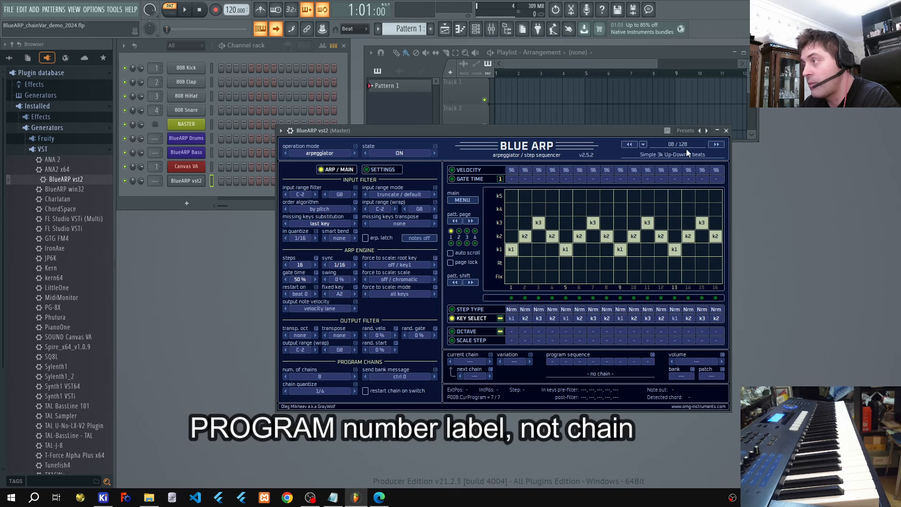
{"action": "scroll", "coordinate": [683, 144], "scroll_direction": "down", "scroll_amount": 3}
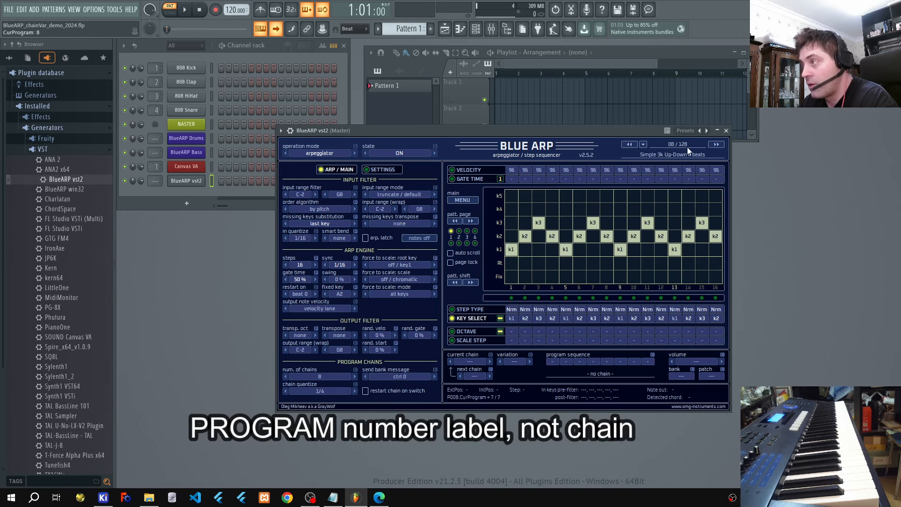
{"action": "scroll", "coordinate": [688, 153], "scroll_direction": "up", "scroll_amount": 2}
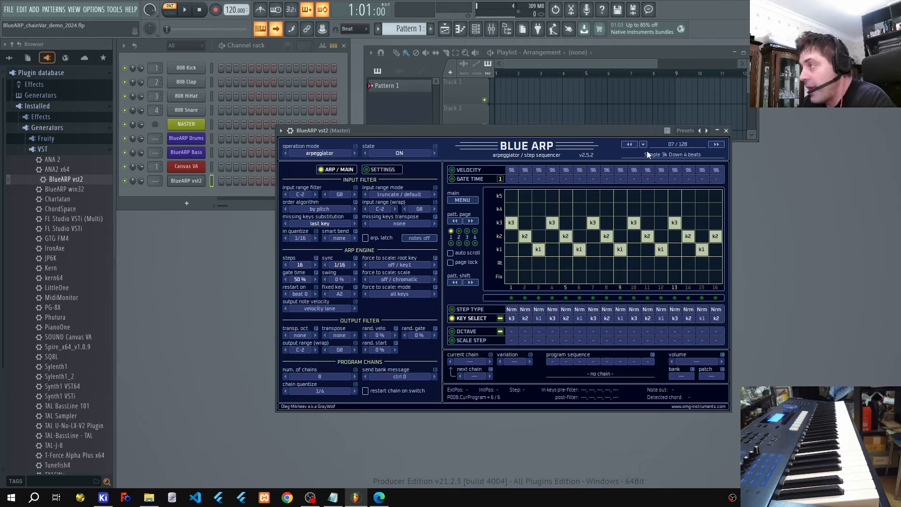
Step: Review the program's clone option and the programs up to 09, and return to program 07
{"action": "right_click", "coordinate": [680, 145]}
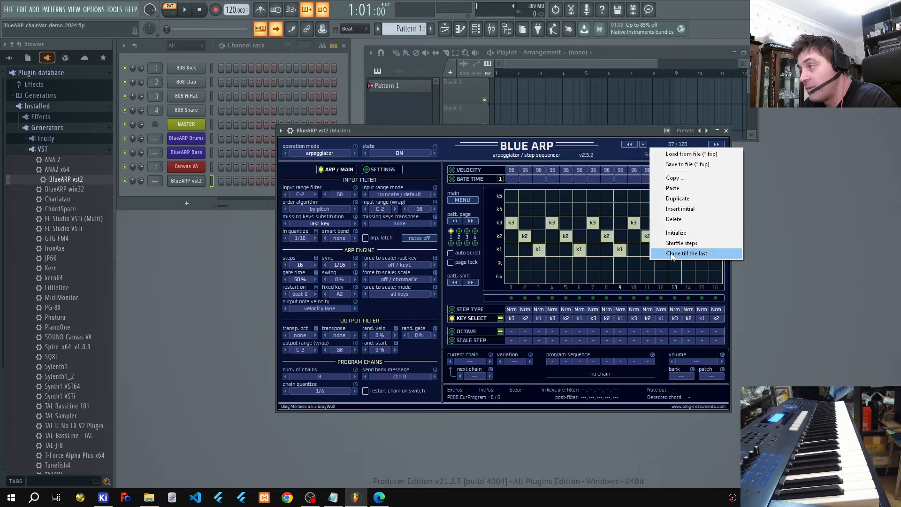
{"action": "left_click", "coordinate": [716, 145]}
{"action": "left_click", "coordinate": [717, 144]}
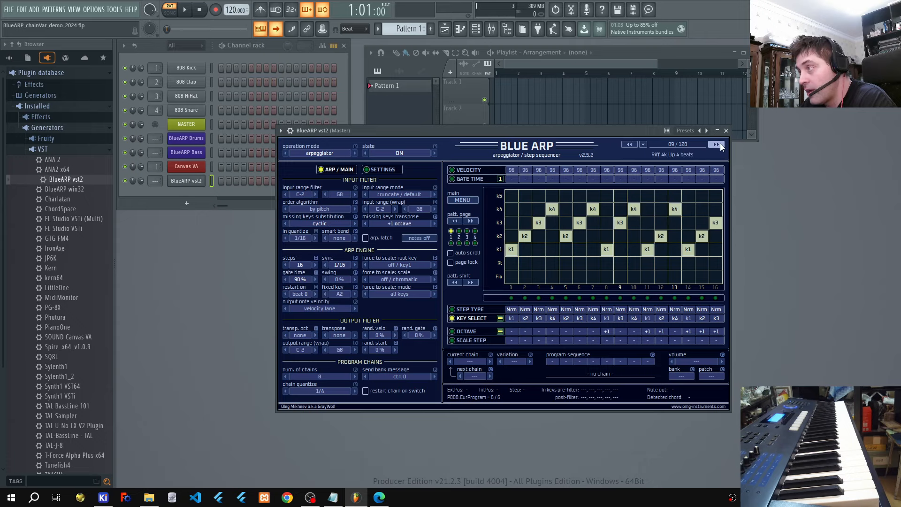
{"action": "left_click", "coordinate": [629, 144]}
{"action": "left_click", "coordinate": [629, 144]}
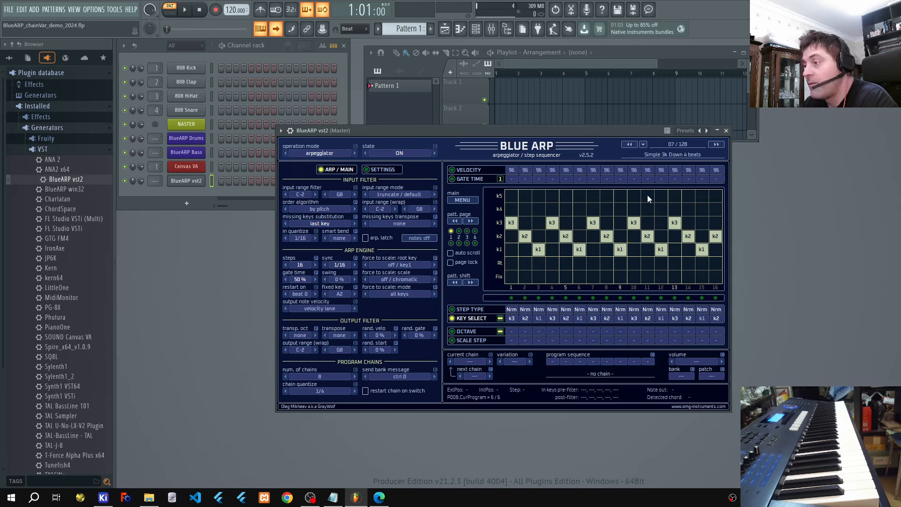
Step: Clone program 07 into all remaining program slots and step forward to program 11 to check the copies
{"action": "left_click", "coordinate": [676, 144]}
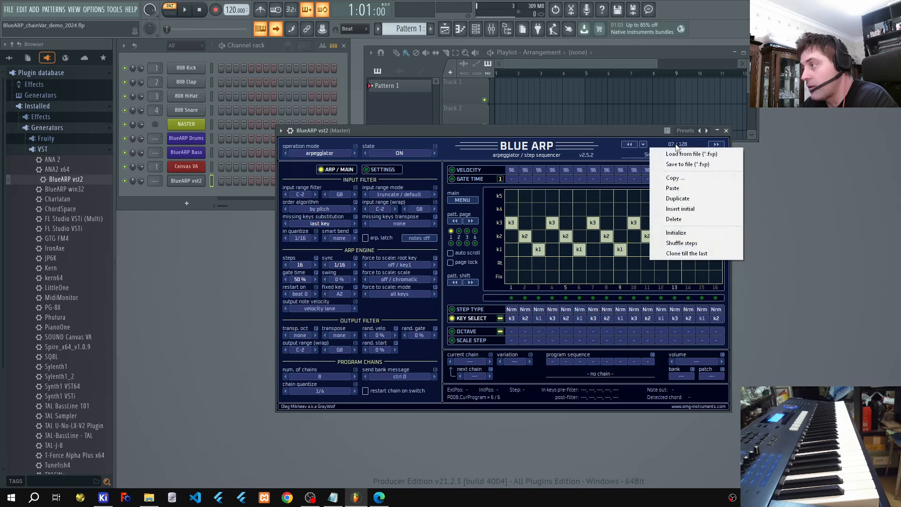
{"action": "left_click", "coordinate": [685, 253]}
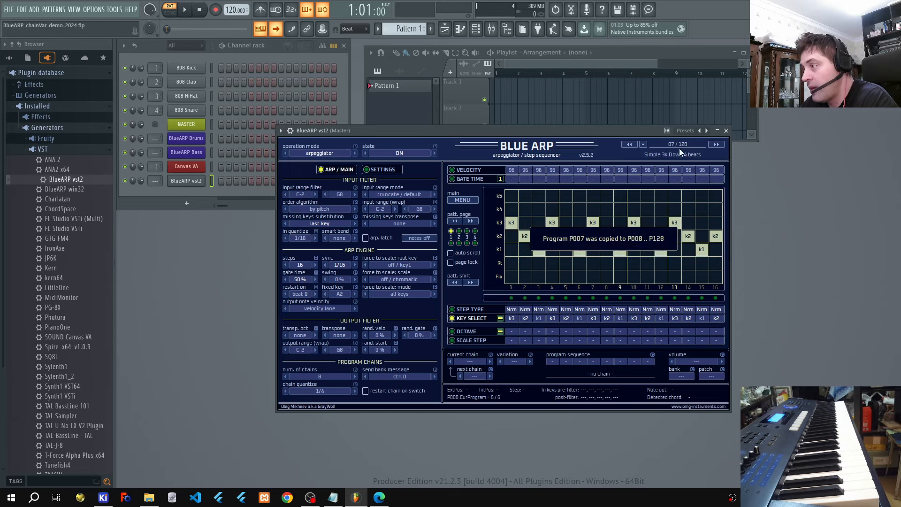
{"action": "left_click", "coordinate": [716, 145]}
{"action": "left_click", "coordinate": [716, 144]}
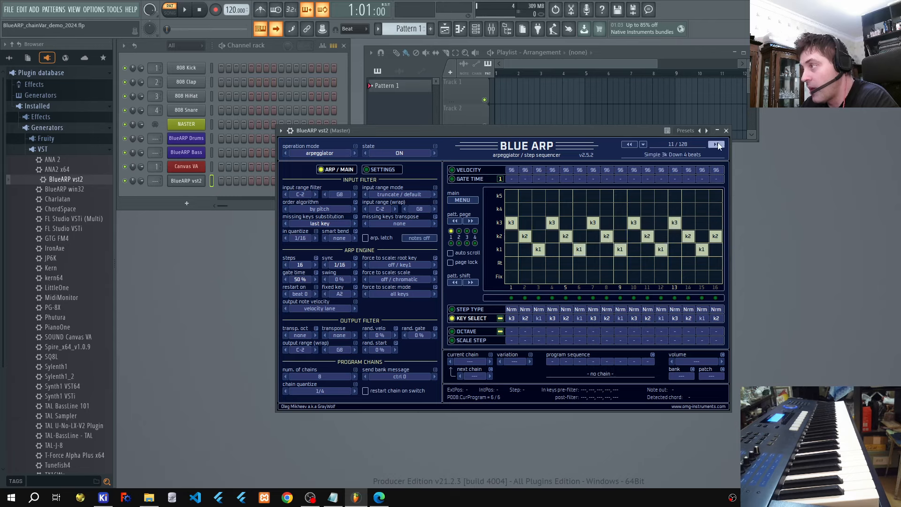
Step: Browse forward through the cloned programs, and go back down to program 05, Simple 4k Down 4 beats
{"action": "left_click", "coordinate": [716, 145]}
{"action": "left_click", "coordinate": [717, 145]}
{"action": "left_click", "coordinate": [628, 145]}
{"action": "left_click", "coordinate": [629, 145]}
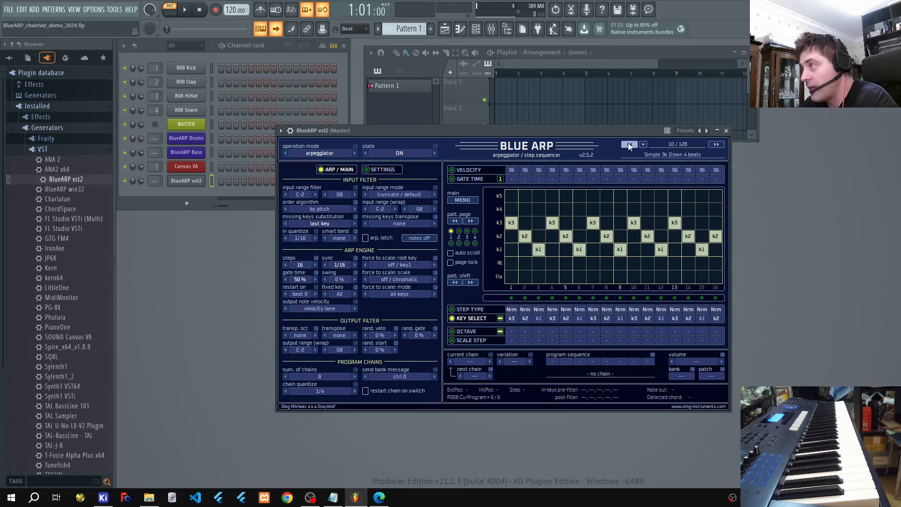
{"action": "left_click", "coordinate": [628, 145]}
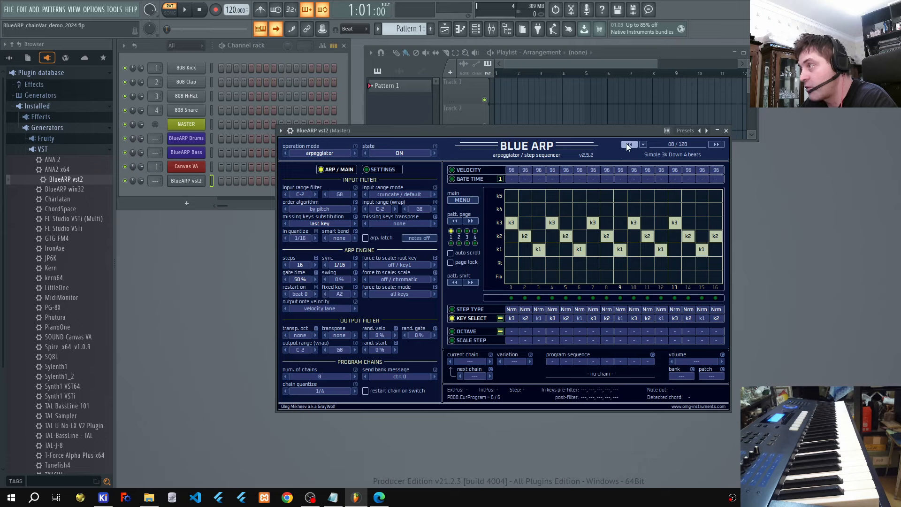
{"action": "left_click", "coordinate": [628, 145]}
{"action": "left_click", "coordinate": [629, 145]}
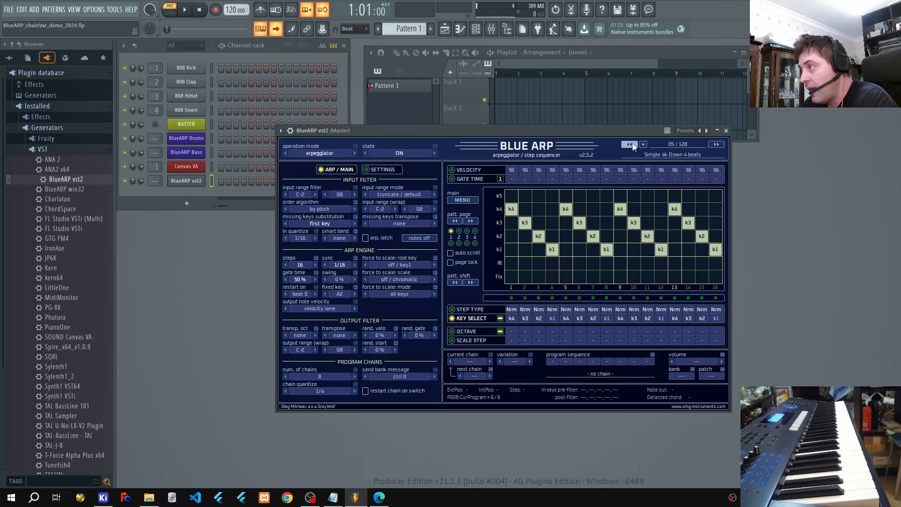
Step: Compare the programs between 03 and 08, and select program 06, Simple 3k Up 4 beats
{"action": "left_click", "coordinate": [716, 145]}
{"action": "left_click", "coordinate": [716, 146]}
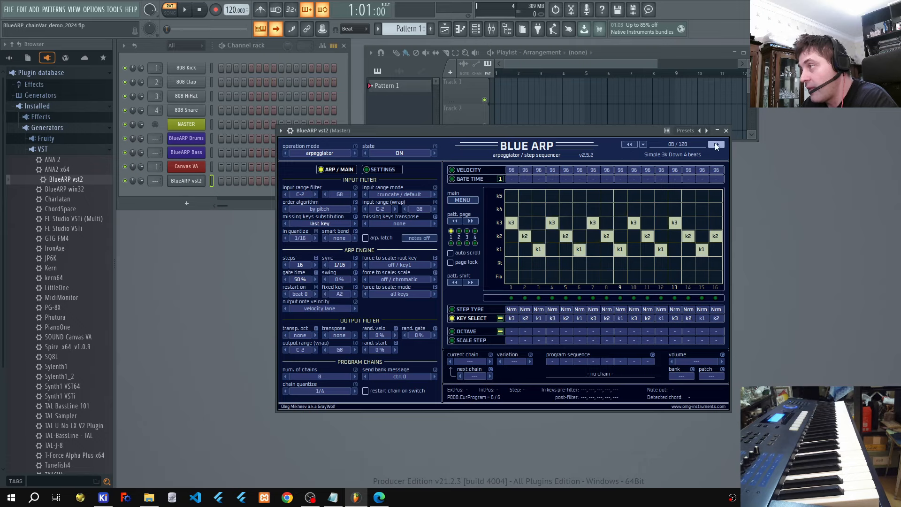
{"action": "left_click", "coordinate": [629, 145]}
{"action": "left_click", "coordinate": [629, 145]}
{"action": "left_click", "coordinate": [629, 145]}
{"action": "left_click", "coordinate": [629, 145]}
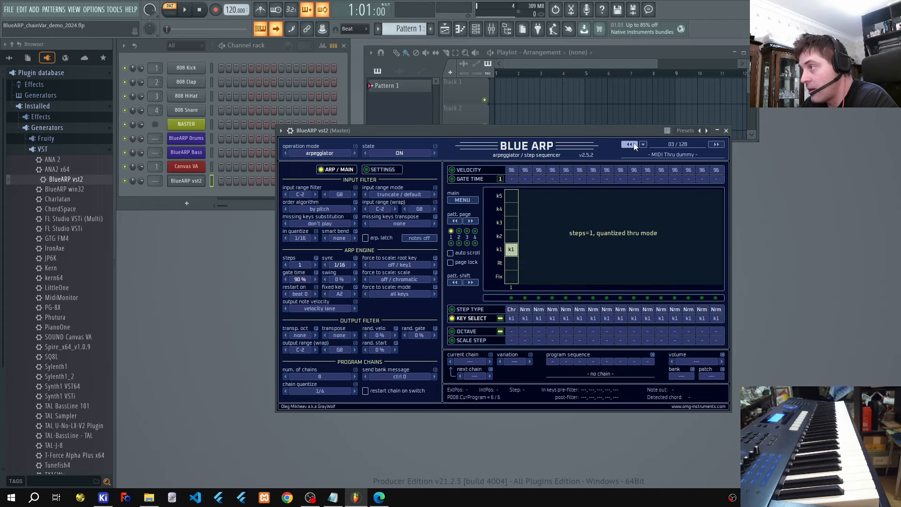
{"action": "left_click", "coordinate": [715, 145]}
{"action": "left_click", "coordinate": [716, 146]}
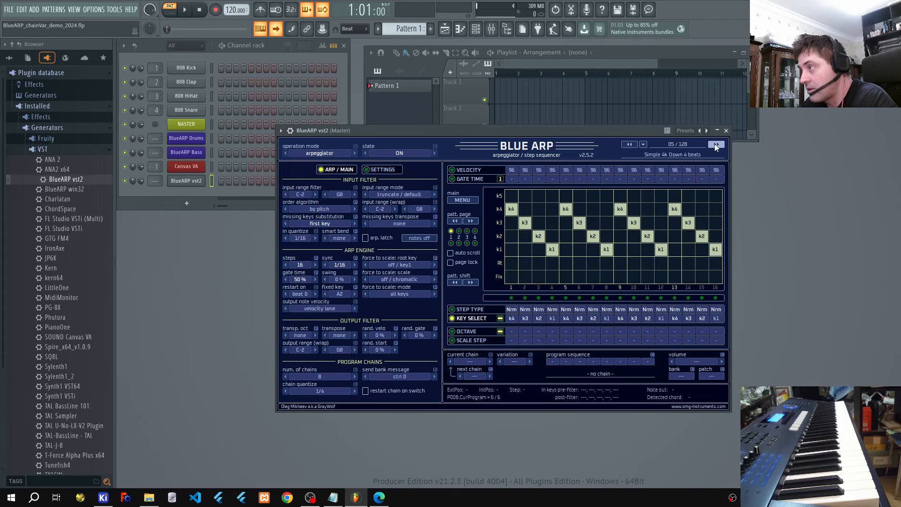
{"action": "left_click", "coordinate": [716, 146]}
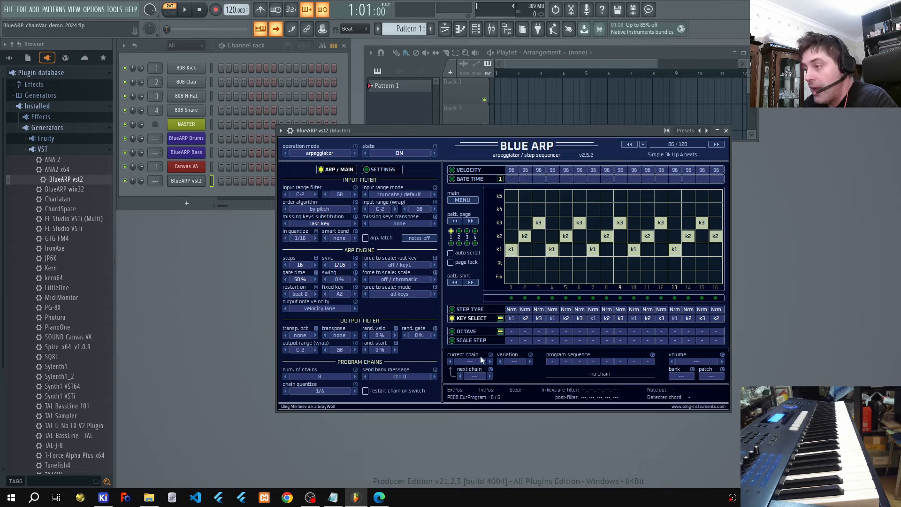
Step: Select chain 3 and review the commands offered for the current chain
{"action": "left_click", "coordinate": [401, 366]}
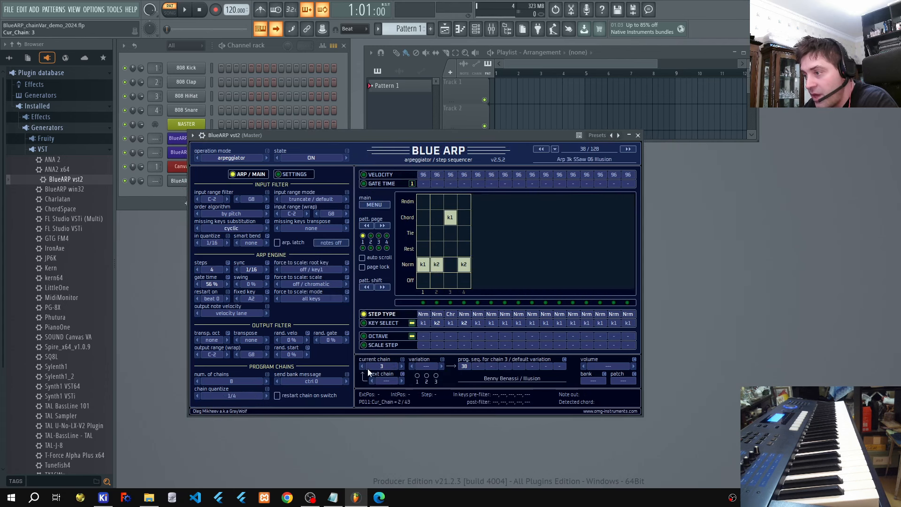
{"action": "right_click", "coordinate": [377, 366]}
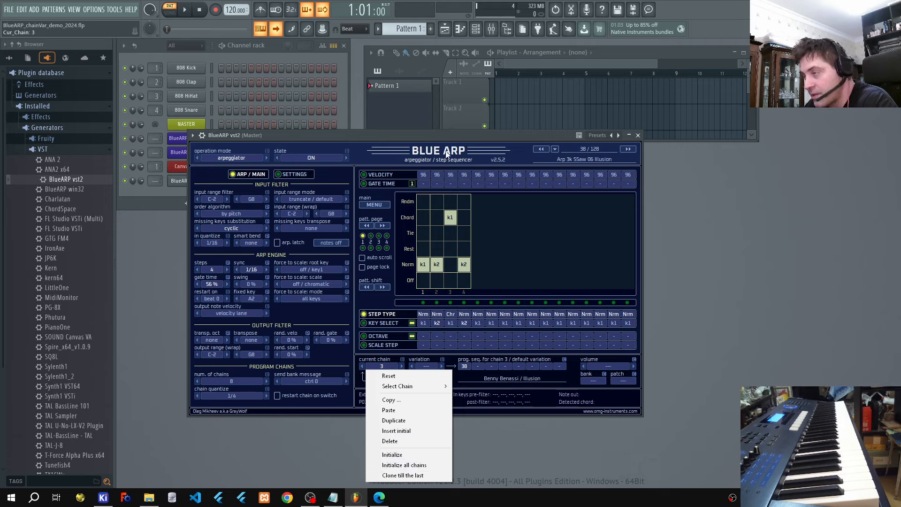
{"action": "left_click", "coordinate": [512, 139]}
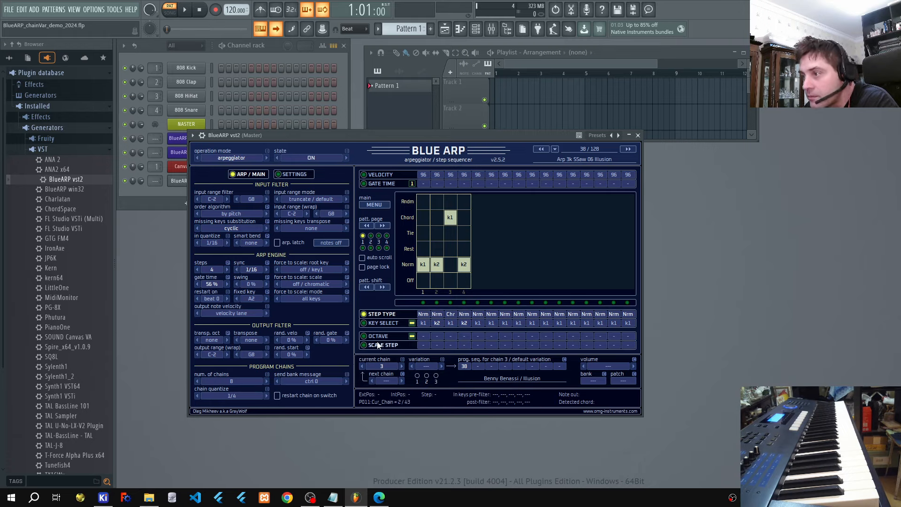
Step: Reposition the plugin window and change the current chain to 1
{"action": "left_click_drag", "start_coordinate": [433, 135], "coordinate": [468, 130]}
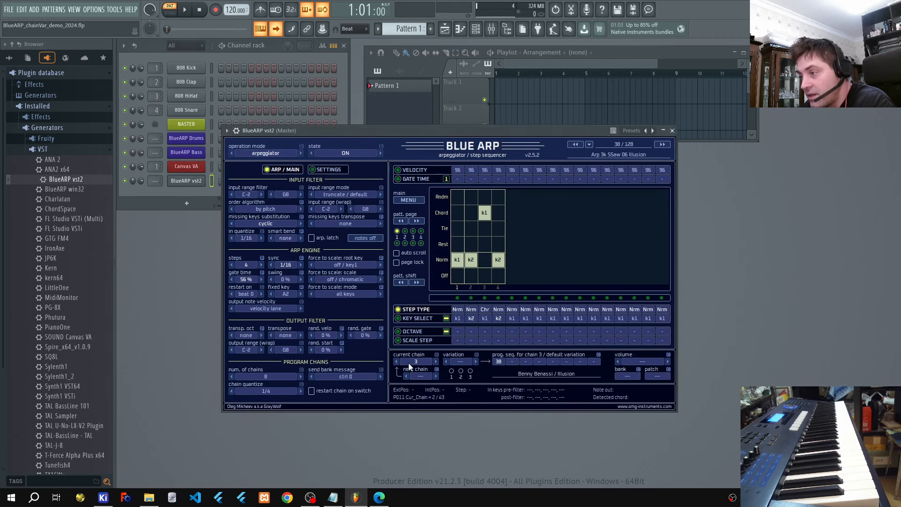
{"action": "left_click", "coordinate": [397, 361]}
{"action": "left_click", "coordinate": [397, 362]}
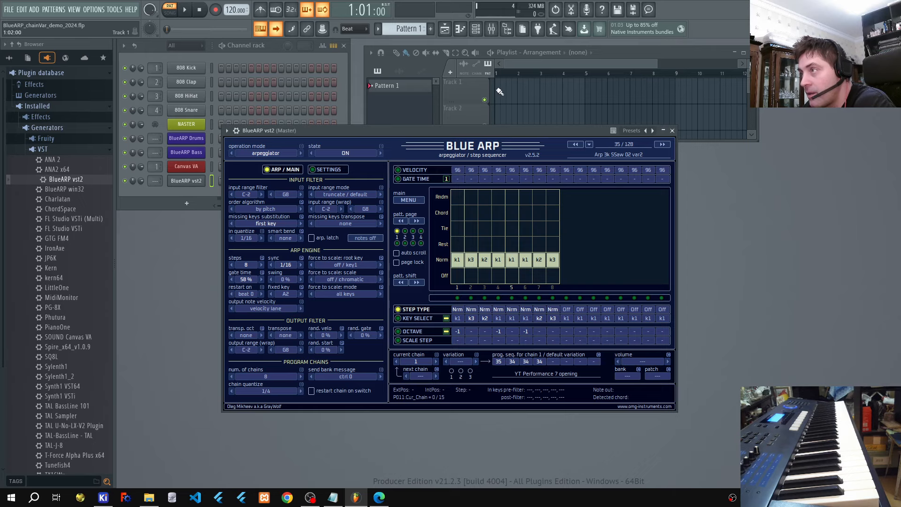
Step: Start a new project and add the BlueARP vst2 generator to its channel rack
{"action": "left_click", "coordinate": [14, 10]}
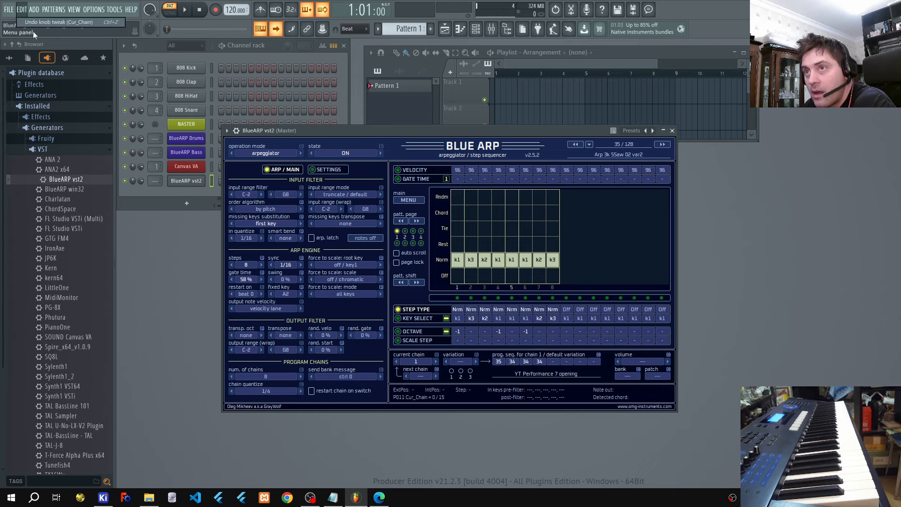
{"action": "left_click", "coordinate": [19, 23]}
{"action": "left_click", "coordinate": [500, 278]}
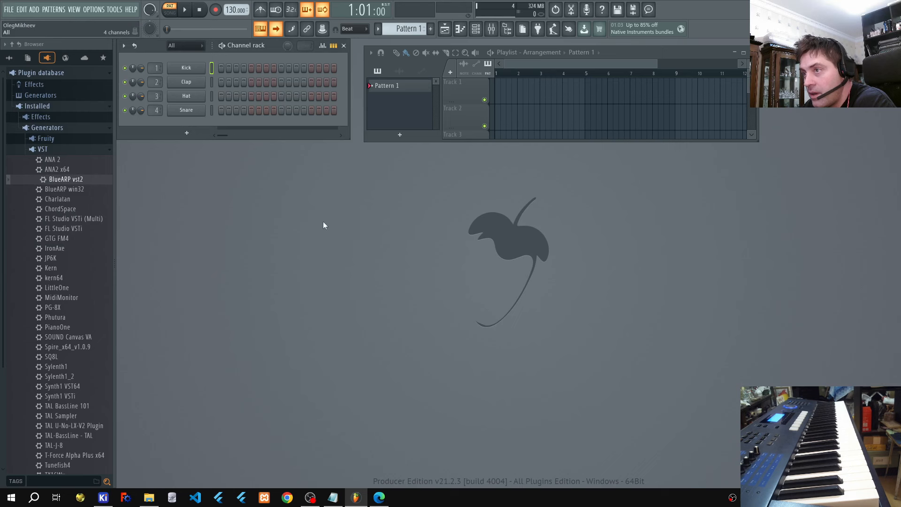
{"action": "left_click_drag", "start_coordinate": [63, 180], "coordinate": [272, 134]}
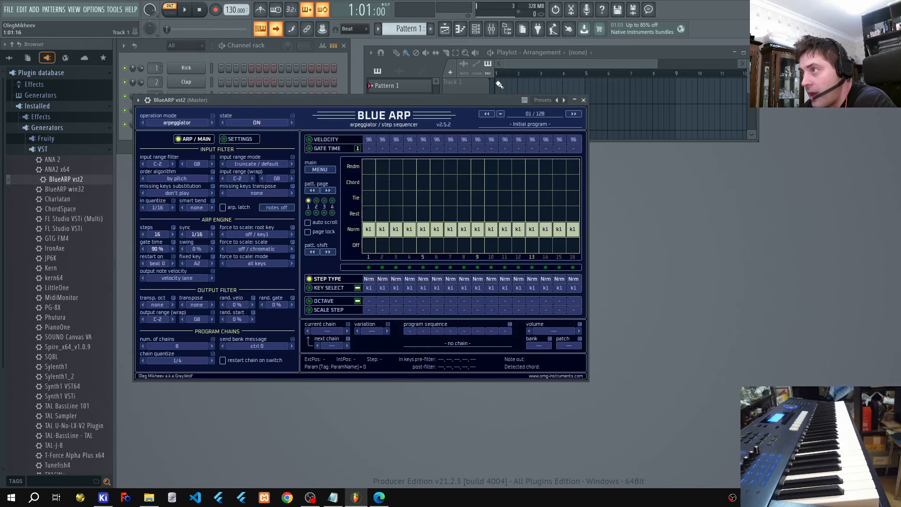
Step: Place Pattern 1 clips along bars 1 to 8 of Track 1 in the playlist
{"action": "left_click", "coordinate": [507, 83]}
{"action": "left_click_drag", "start_coordinate": [508, 84], "coordinate": [663, 86]}
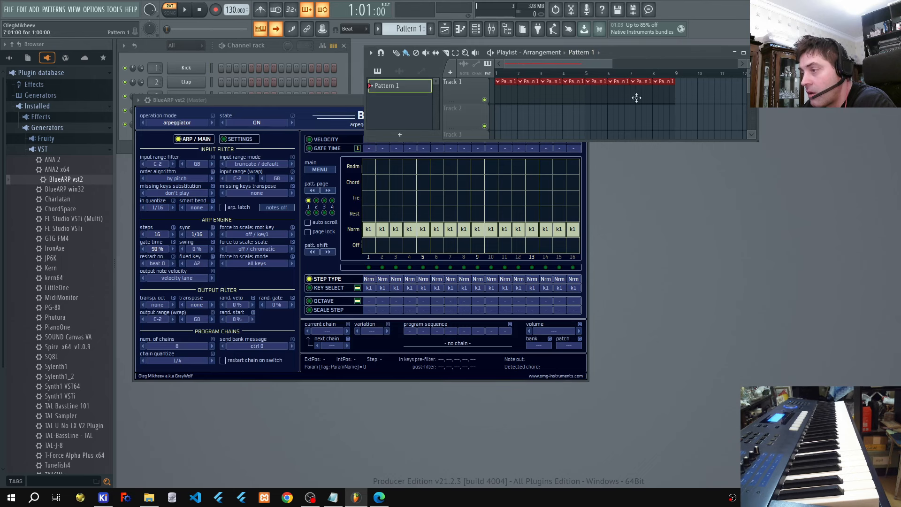
Step: Move the plugin window below the playlist clips, select chain 1 and set the fifth slot of its program sequence to 8
{"action": "left_click_drag", "start_coordinate": [311, 101], "coordinate": [356, 130]}
{"action": "left_click", "coordinate": [392, 359]}
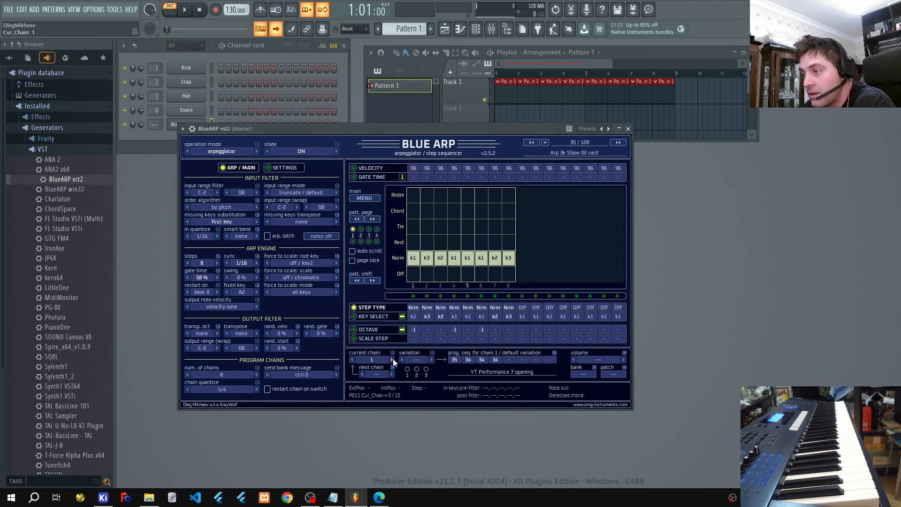
{"action": "left_click_drag", "start_coordinate": [517, 357], "coordinate": [517, 334]}
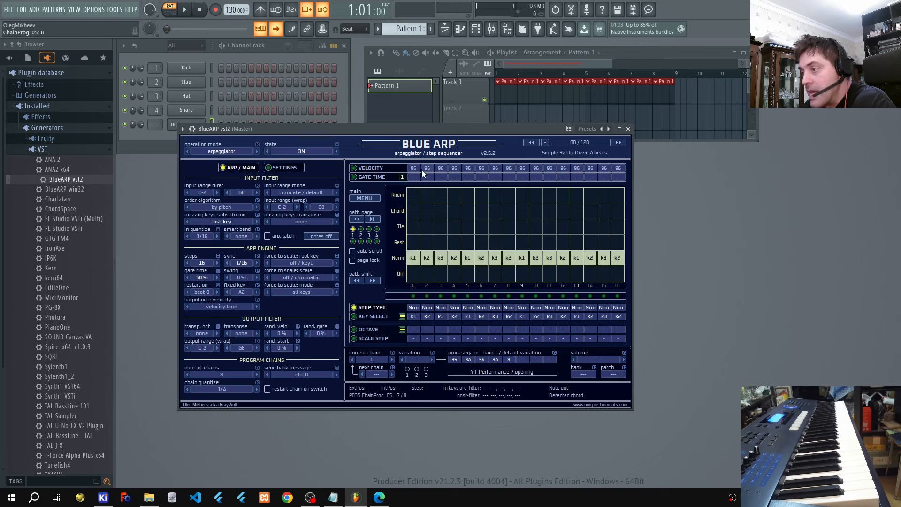
Step: View the programs assigned to chain 1 by selecting the slots of its sequence in turn
{"action": "left_click", "coordinate": [454, 360]}
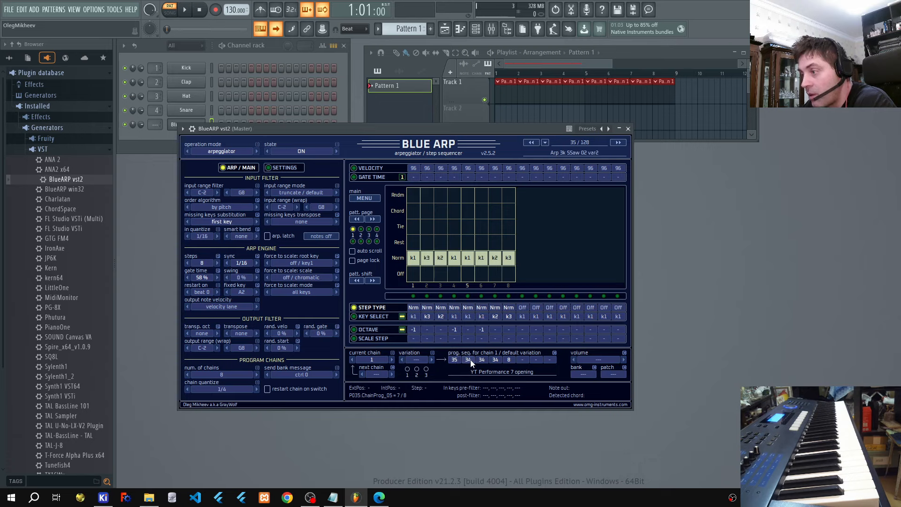
{"action": "left_click", "coordinate": [510, 362]}
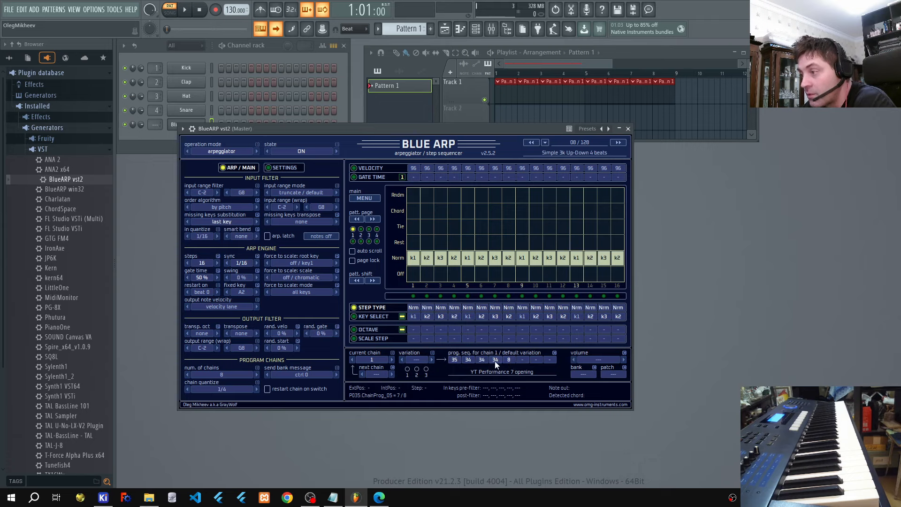
{"action": "left_click", "coordinate": [496, 361]}
{"action": "left_click", "coordinate": [511, 361]}
{"action": "left_click", "coordinate": [474, 359]}
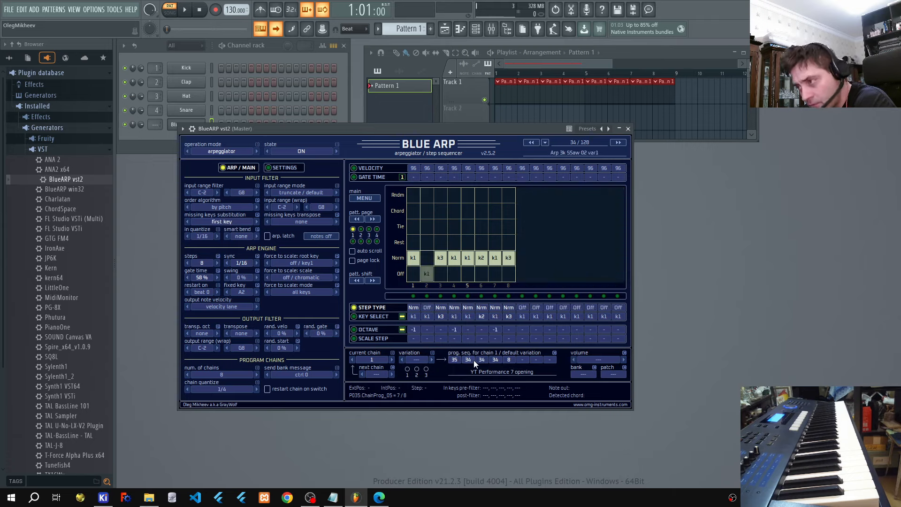
{"action": "left_click", "coordinate": [507, 361]}
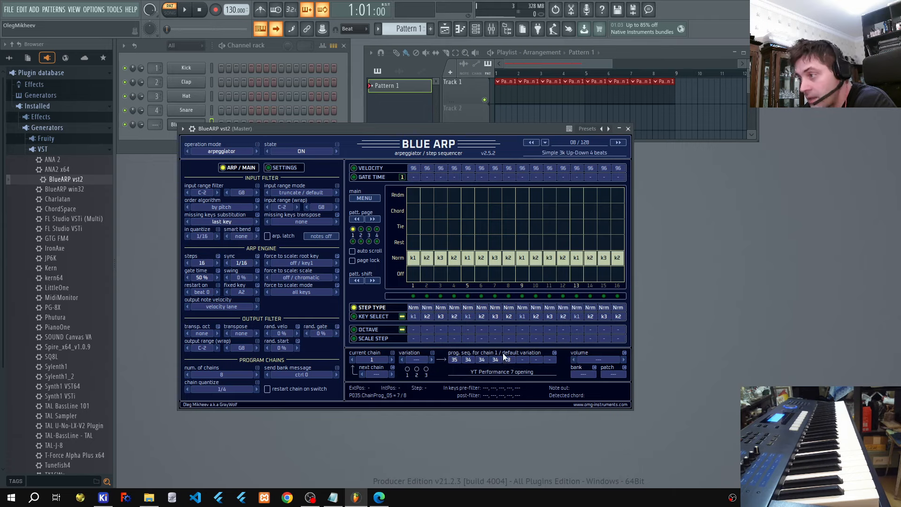
{"action": "left_click", "coordinate": [468, 361]}
Step: Step back through the program list to program 19, Chr Gated classic var3
{"action": "left_click", "coordinate": [533, 142]}
{"action": "left_click", "coordinate": [533, 142]}
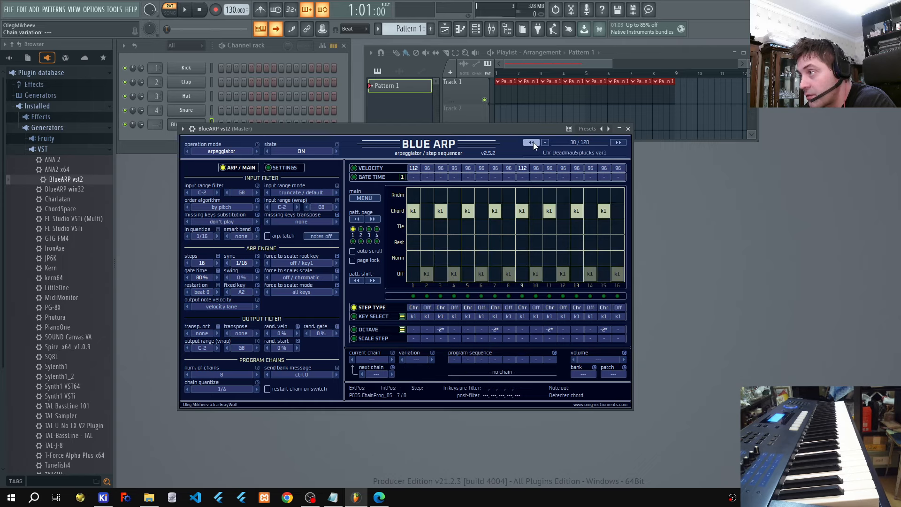
{"action": "left_click", "coordinate": [533, 142]}
{"action": "left_click", "coordinate": [533, 142]}
{"action": "left_click", "coordinate": [533, 142]}
{"action": "left_click", "coordinate": [533, 143]}
{"action": "left_click", "coordinate": [533, 142]}
{"action": "left_click", "coordinate": [533, 142]}
{"action": "left_click", "coordinate": [533, 142]}
{"action": "left_click", "coordinate": [533, 143]}
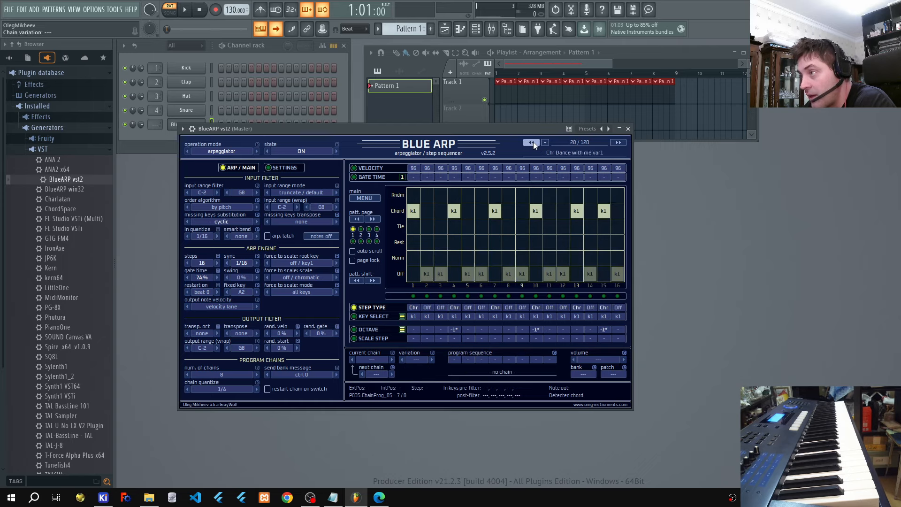
{"action": "left_click", "coordinate": [533, 142]}
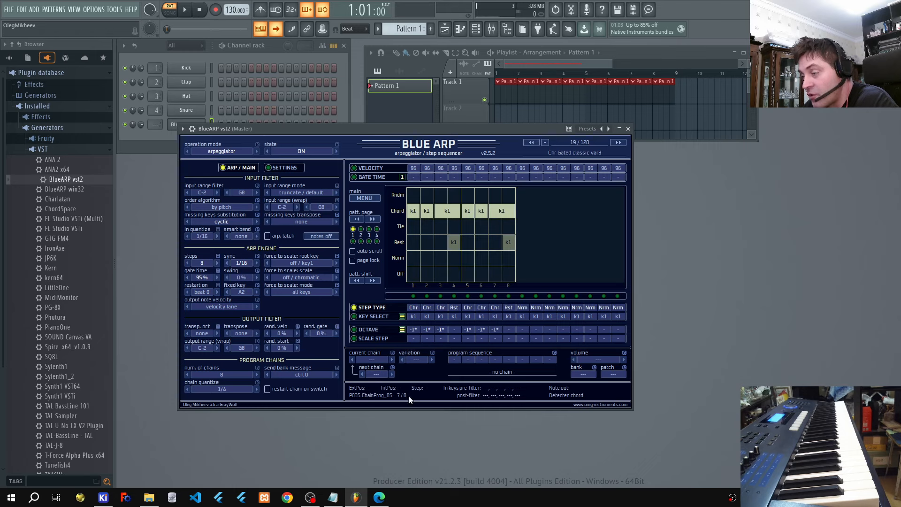
Step: Advance through the chains up to chain 5, 2-key harmonic
{"action": "left_click", "coordinate": [393, 359]}
{"action": "left_click", "coordinate": [392, 360]}
{"action": "left_click", "coordinate": [392, 360]}
{"action": "left_click", "coordinate": [392, 359]}
{"action": "left_click", "coordinate": [393, 359]}
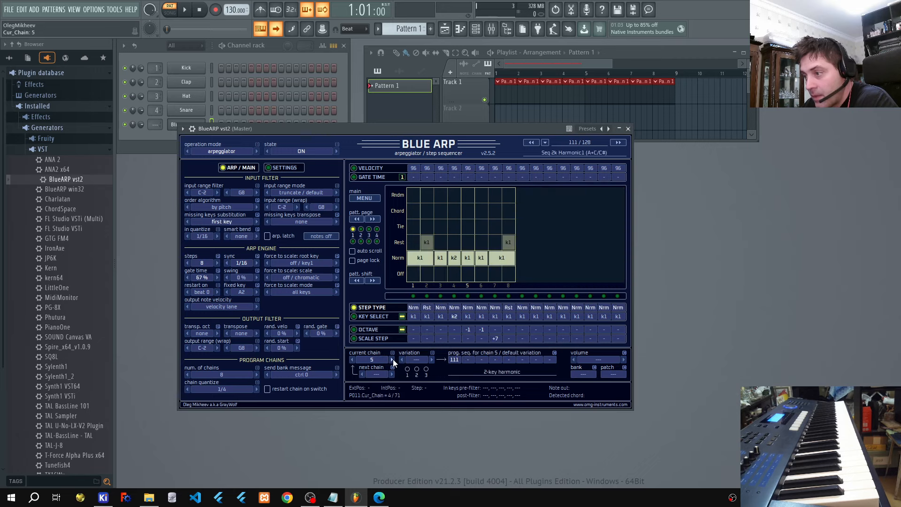
Step: Return to chain 1, YT Performance 7 opening, and display program 8 from its sequence
{"action": "left_click", "coordinate": [351, 359]}
{"action": "left_click", "coordinate": [351, 359]}
{"action": "left_click", "coordinate": [352, 360]}
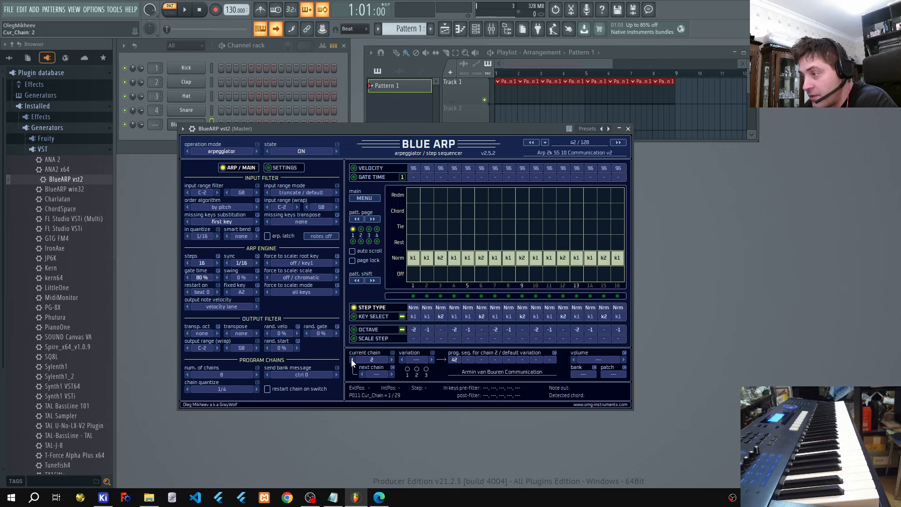
{"action": "left_click", "coordinate": [352, 359]}
{"action": "left_click", "coordinate": [509, 359]}
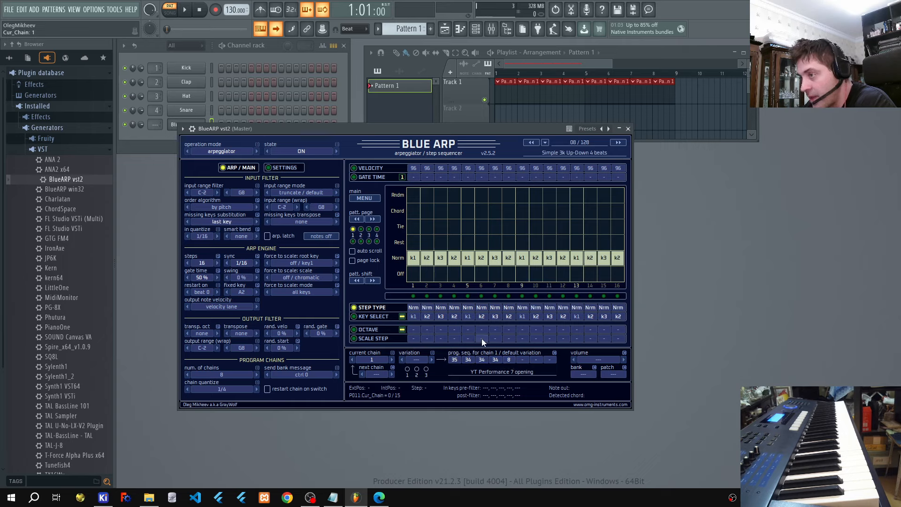
Step: Switch playback to song mode, play the project and toggle the plugin's page lock
{"action": "left_click", "coordinate": [175, 13]}
{"action": "left_click", "coordinate": [187, 11]}
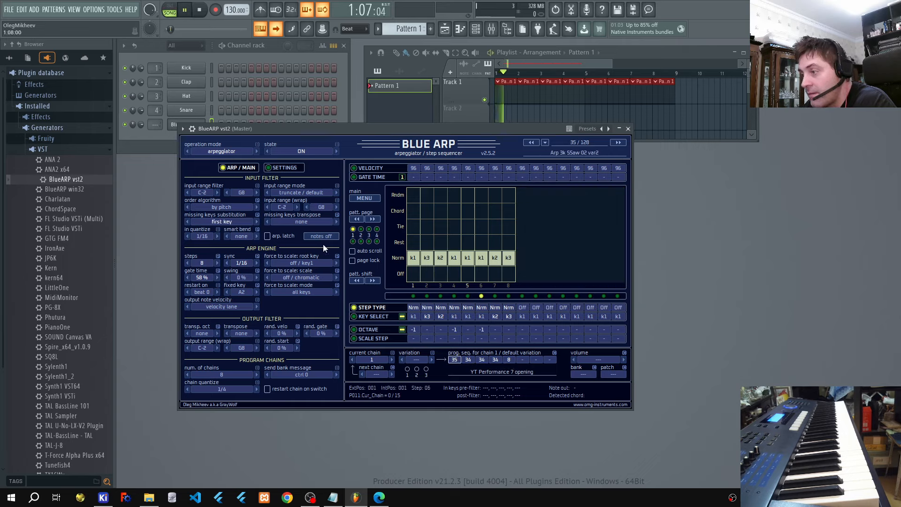
{"action": "left_click", "coordinate": [361, 262]}
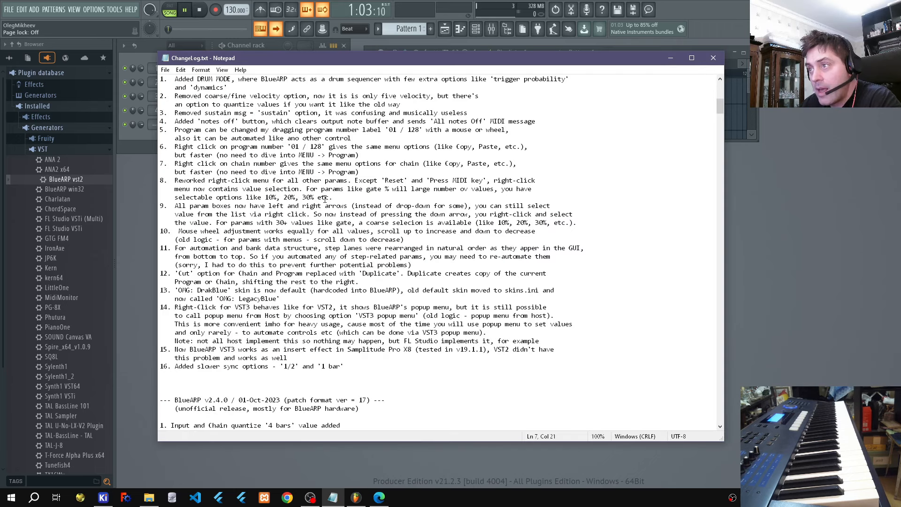
Step: Review the list of changes in ChangeLog.txt, return to the FL Studio project and stop playback
{"action": "scroll", "coordinate": [324, 195], "scroll_direction": "down", "scroll_amount": 9}
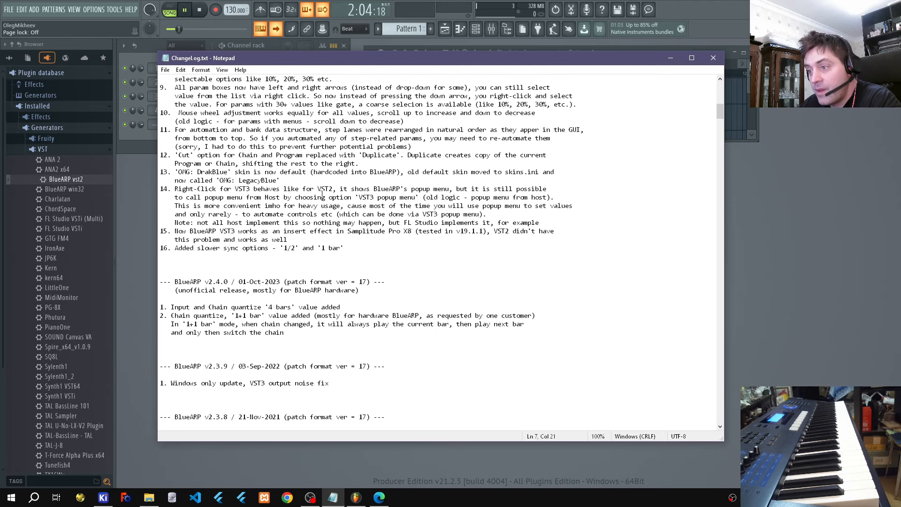
{"action": "scroll", "coordinate": [322, 192], "scroll_direction": "up", "scroll_amount": 10}
{"action": "left_click", "coordinate": [745, 195]}
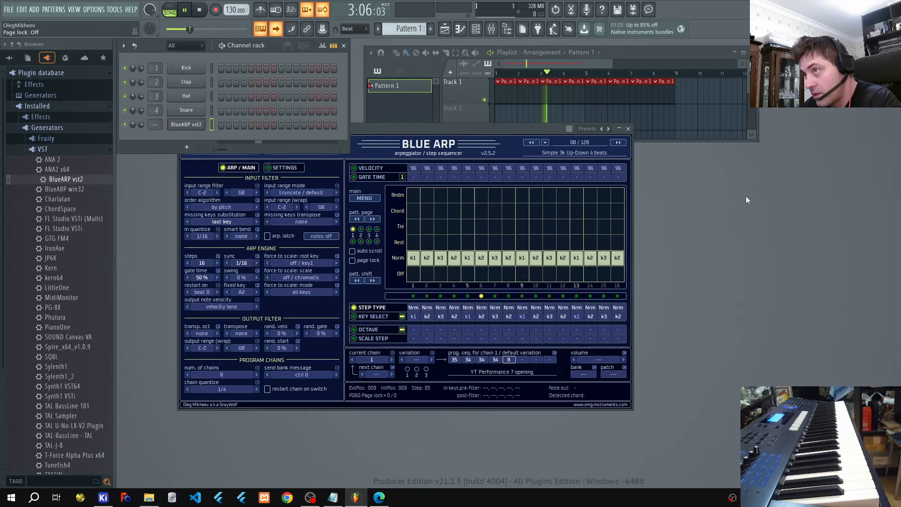
{"action": "left_click", "coordinate": [186, 12]}
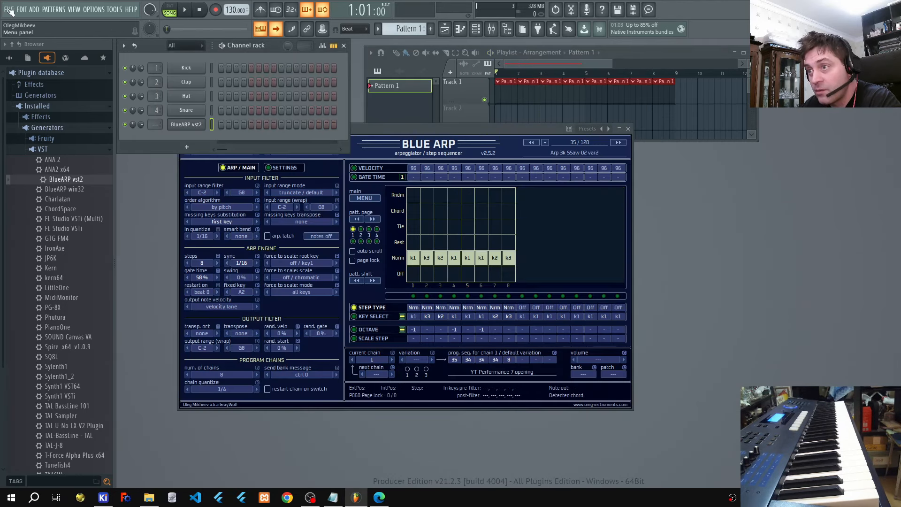
Step: Switch the BlueARP vst2 plugin's operation mode to drum sequencer, accepting that all programs are initialized
{"action": "left_click_drag", "start_coordinate": [435, 129], "coordinate": [468, 122]}
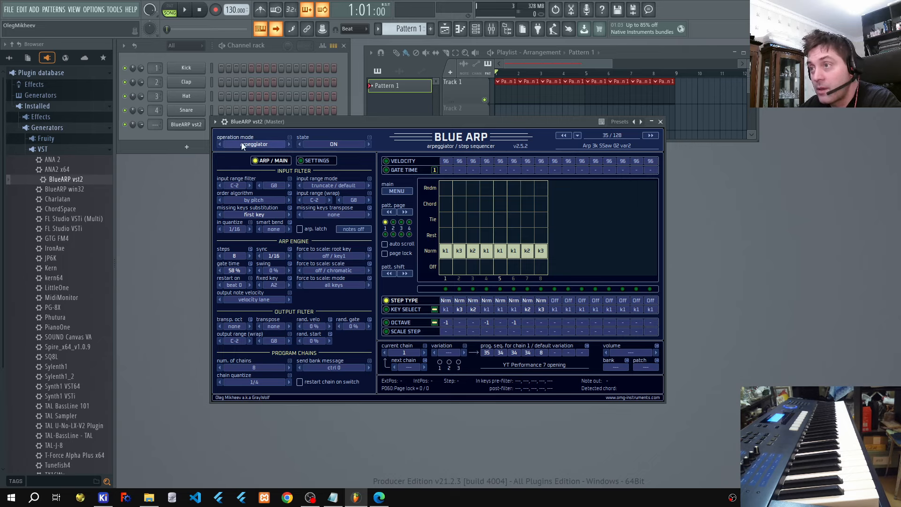
{"action": "left_click", "coordinate": [259, 145]}
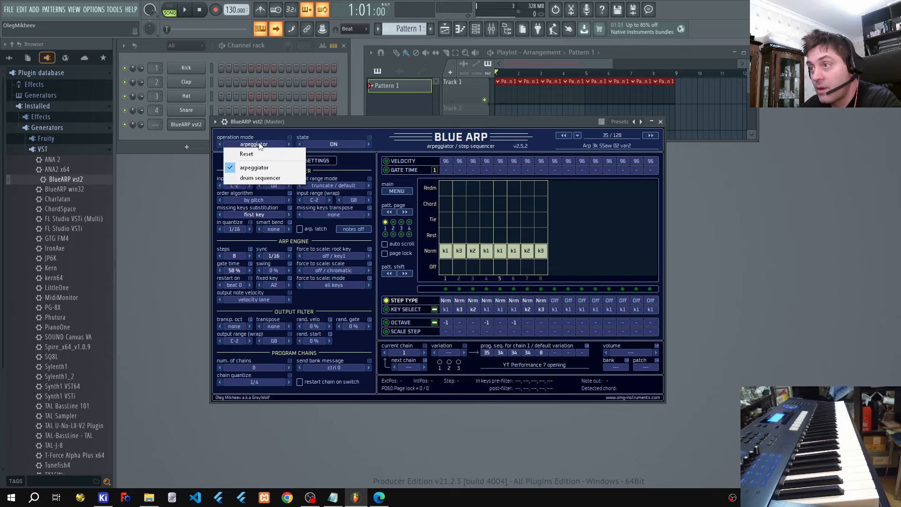
{"action": "left_click", "coordinate": [256, 179]}
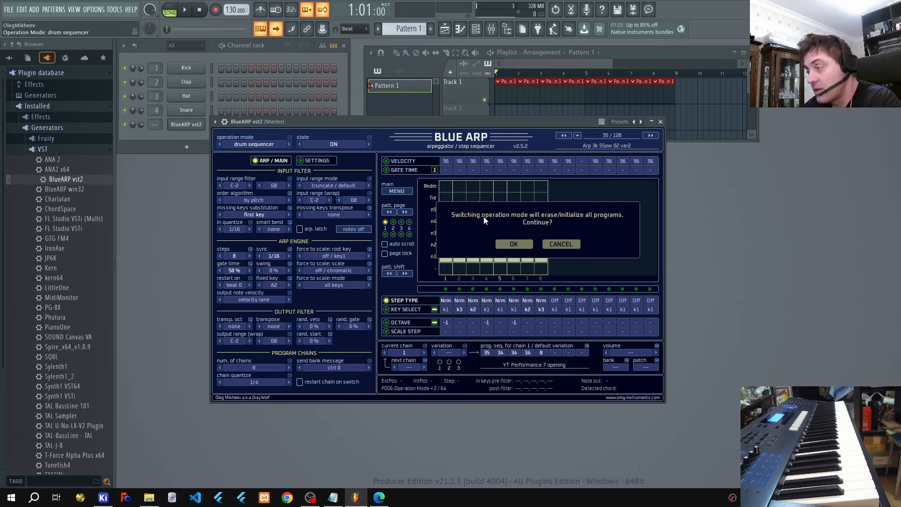
{"action": "left_click", "coordinate": [520, 244]}
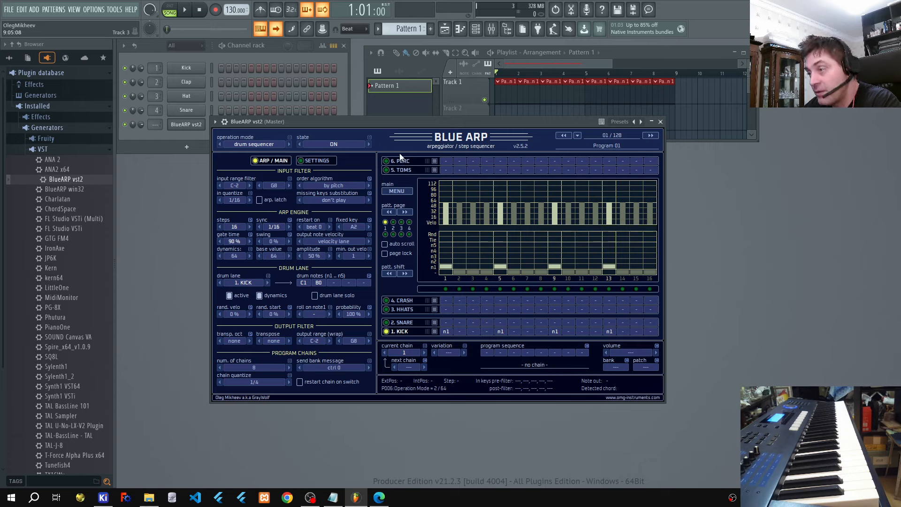
Step: Look through the drum notes assigned to the hi-hats, snare and crash lanes
{"action": "left_click", "coordinate": [402, 309]}
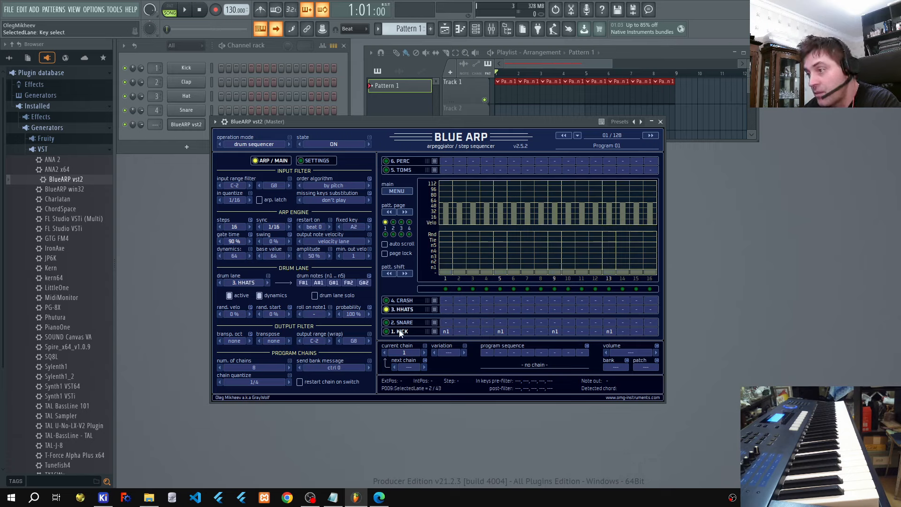
{"action": "left_click", "coordinate": [402, 322]}
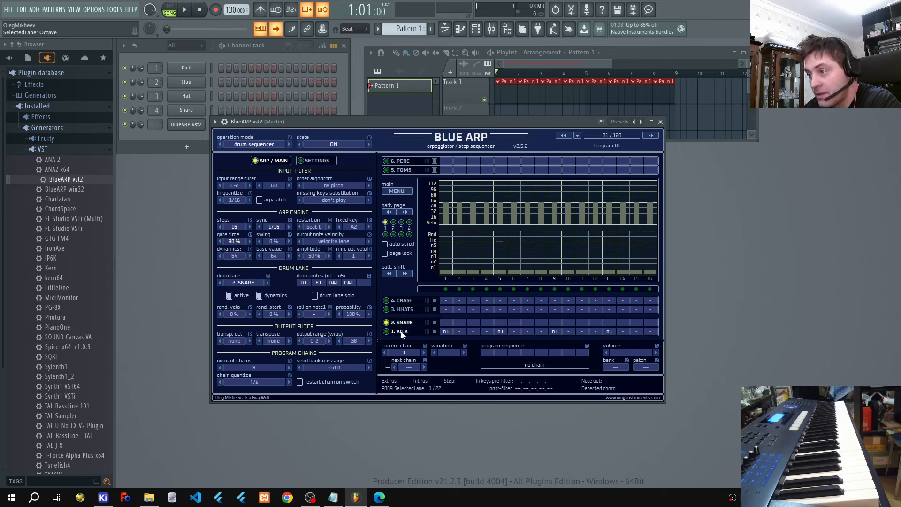
{"action": "scroll", "coordinate": [365, 282], "scroll_direction": "up", "scroll_amount": 1}
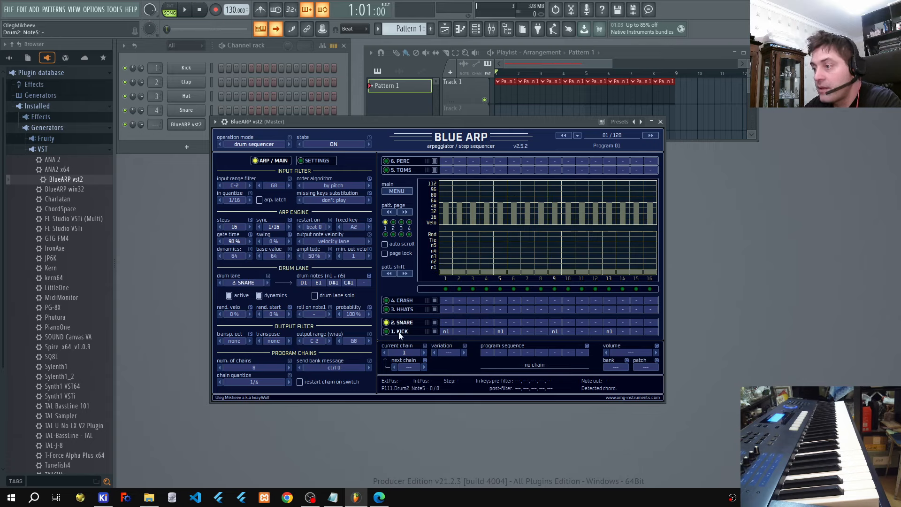
{"action": "left_click", "coordinate": [402, 300]}
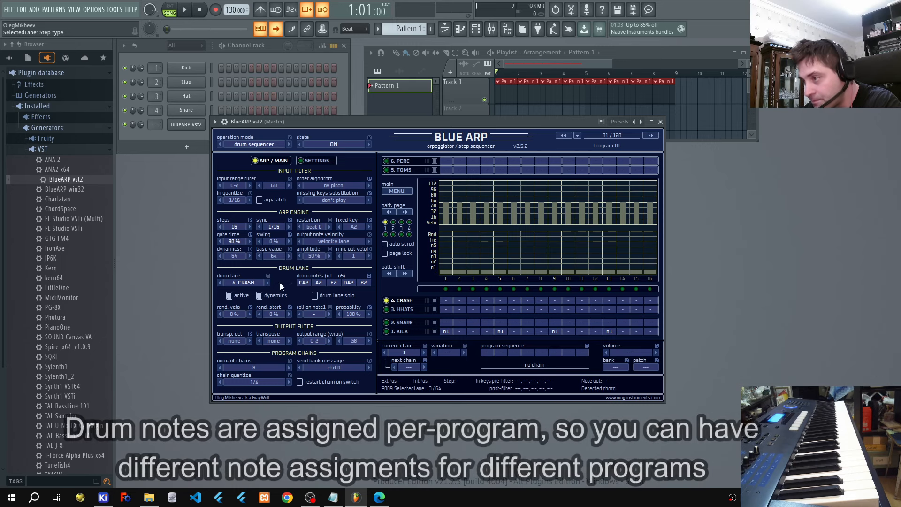
Step: Try n2 and n4 on kick steps 2 and 3, clear both, and redraw the kick lane's velocities from about step 2 to step 9
{"action": "left_click", "coordinate": [402, 331]}
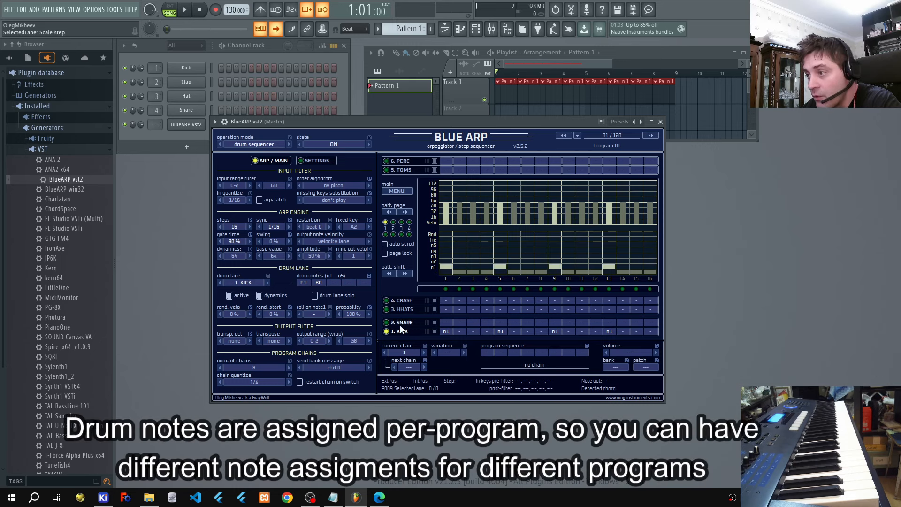
{"action": "left_click", "coordinate": [460, 261]}
{"action": "left_click", "coordinate": [473, 250]}
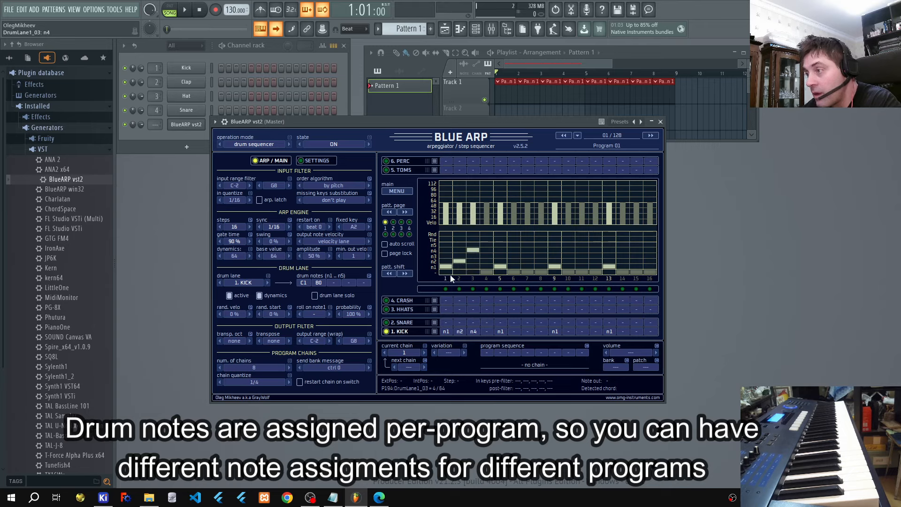
{"action": "left_click", "coordinate": [459, 272]}
{"action": "left_click", "coordinate": [472, 272]}
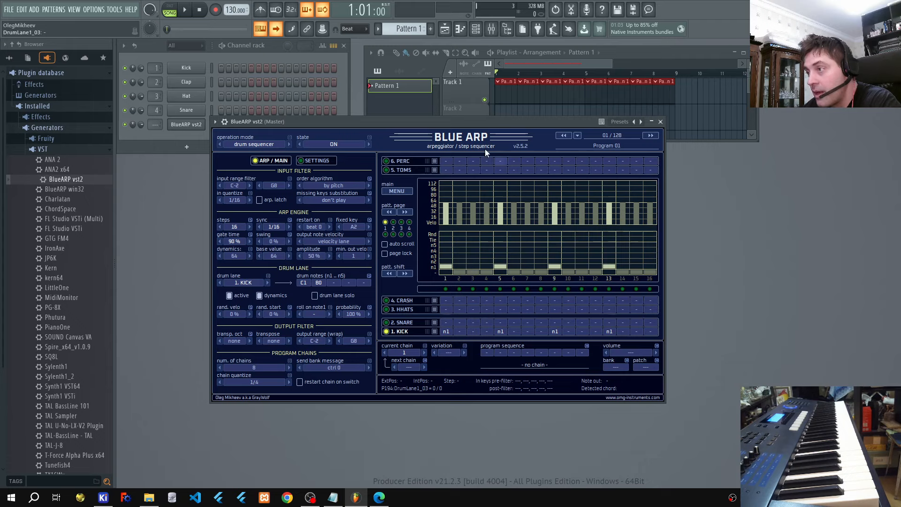
{"action": "mouse_move", "coordinate": [453, 200]}
{"action": "left_mouse_down"}
{"action": "mouse_move", "coordinate": [480, 192]}
{"action": "mouse_move", "coordinate": [567, 206]}
{"action": "left_mouse_up"}
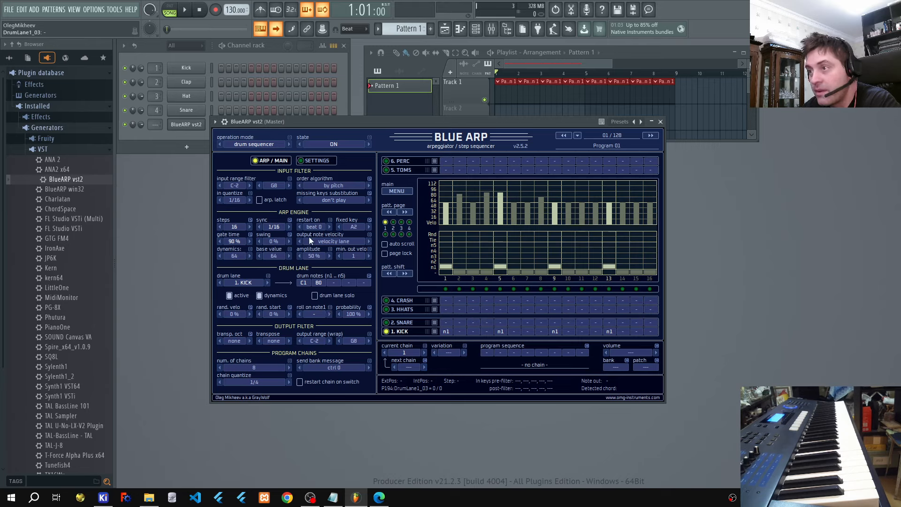
Step: Open the recent project BlueARP_chainVar_demo_2024.flp in place of the current one
{"action": "left_click", "coordinate": [172, 191]}
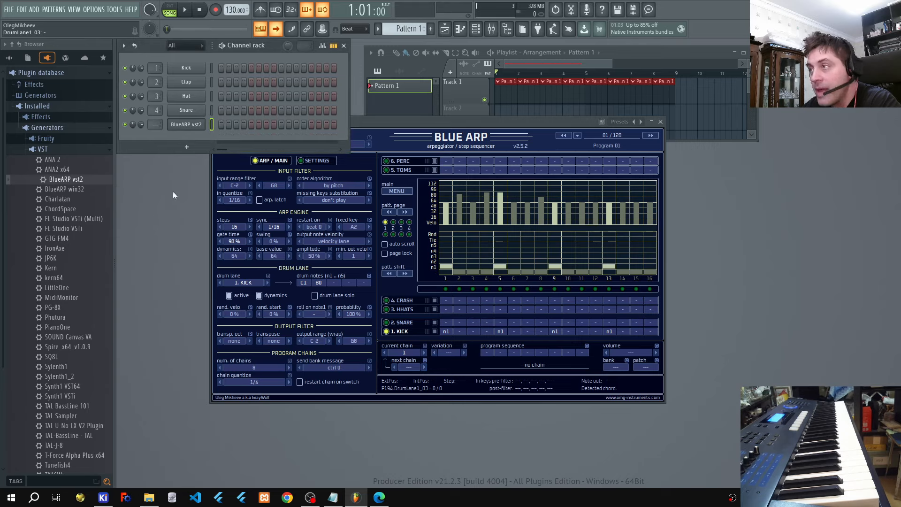
{"action": "left_click", "coordinate": [11, 11]}
{"action": "left_click", "coordinate": [61, 125]}
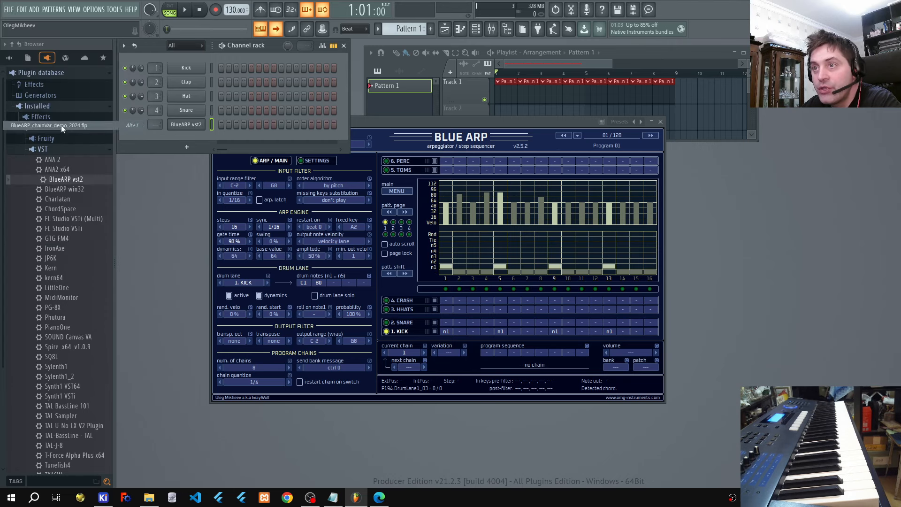
{"action": "left_click", "coordinate": [464, 274]}
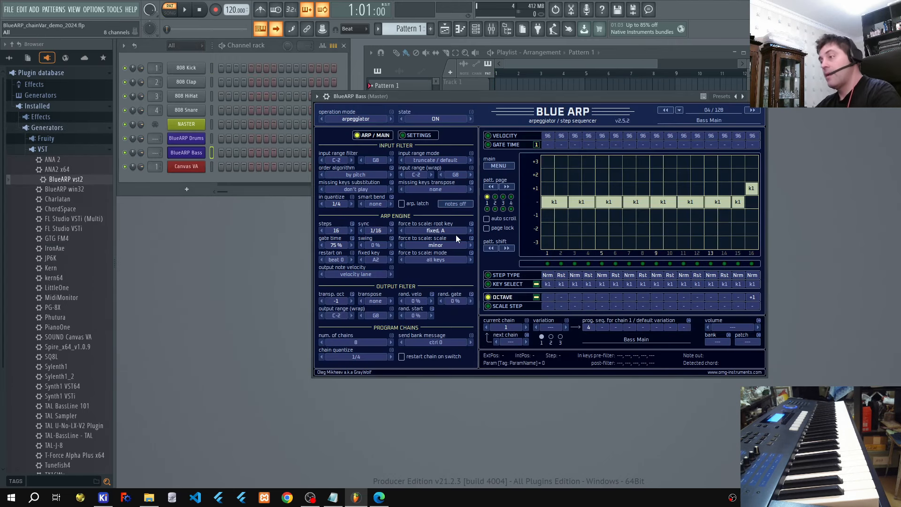
Step: Open the BlueARP Drums plugin and advance from the drumLoop main program to the empty program 05
{"action": "left_click", "coordinate": [186, 138]}
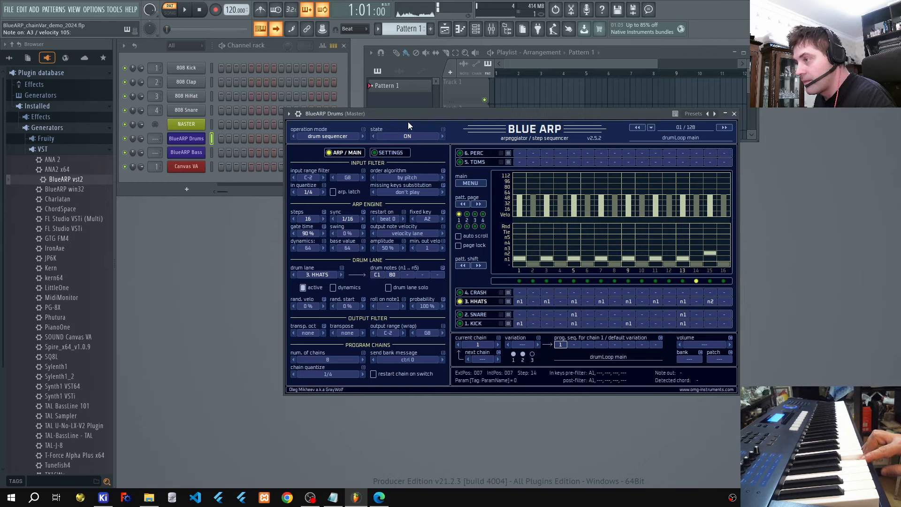
{"action": "left_click", "coordinate": [723, 128]}
{"action": "left_click", "coordinate": [723, 128]}
{"action": "left_click", "coordinate": [722, 128]}
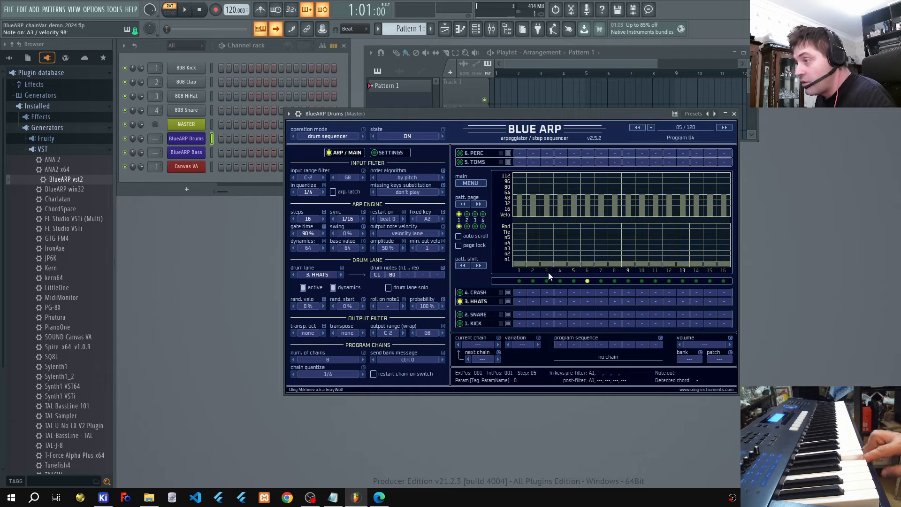
Step: Place note n1 on steps 1, 5, 9 and 13 of the kick lane, keeping n1 assigned to C1
{"action": "left_click", "coordinate": [475, 324]}
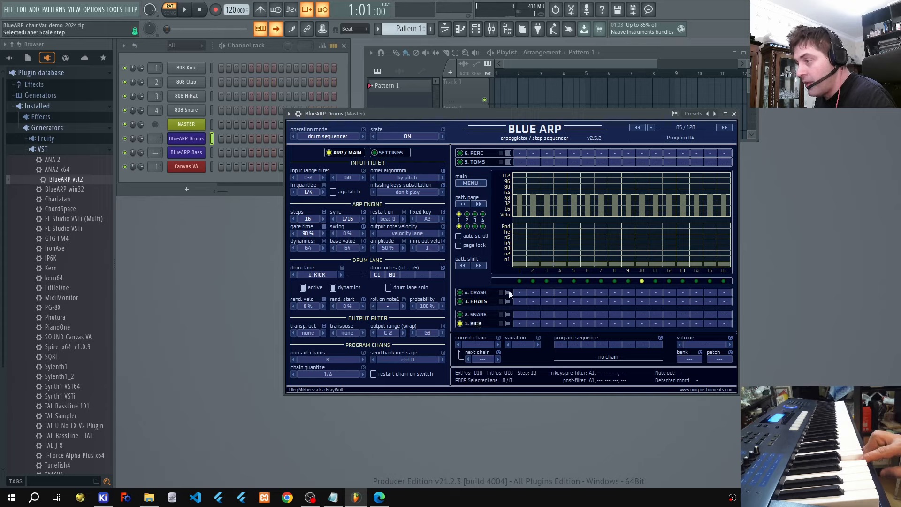
{"action": "left_click", "coordinate": [519, 259]}
{"action": "left_click", "coordinate": [573, 259]}
{"action": "left_click", "coordinate": [628, 259]}
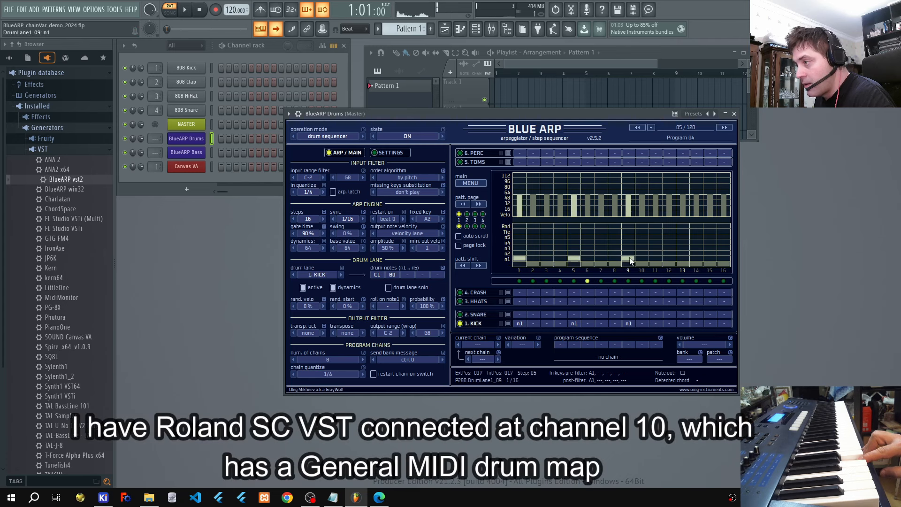
{"action": "left_click", "coordinate": [682, 257]}
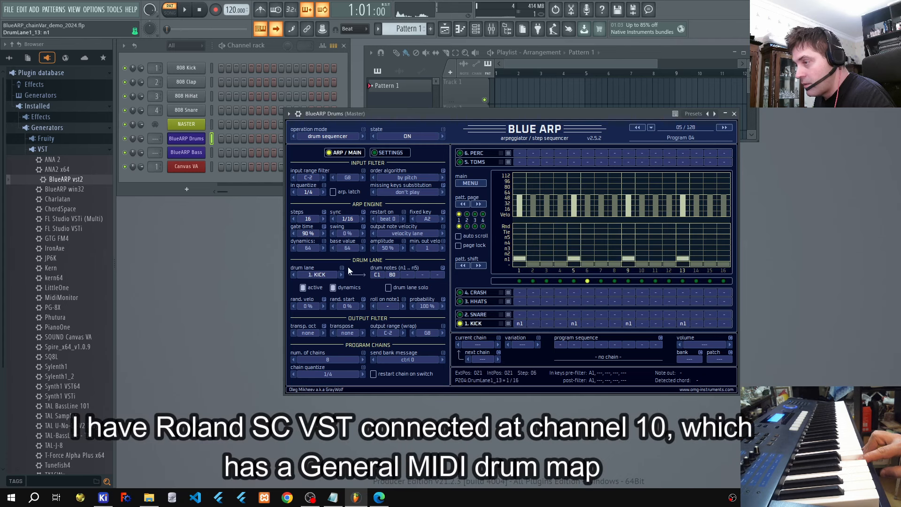
{"action": "left_click_drag", "start_coordinate": [380, 273], "coordinate": [381, 276]}
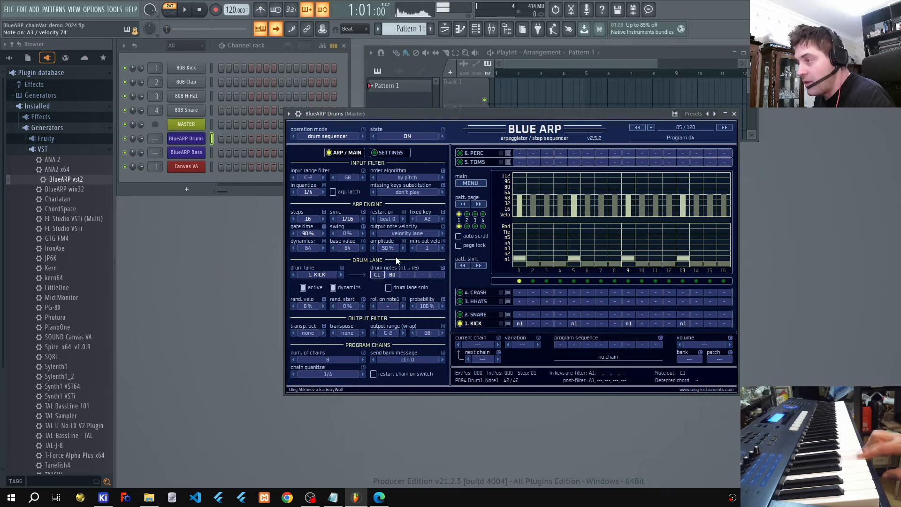
Step: Place note n1 on steps 5 and 13 of the snare lane
{"action": "left_click", "coordinate": [478, 315]}
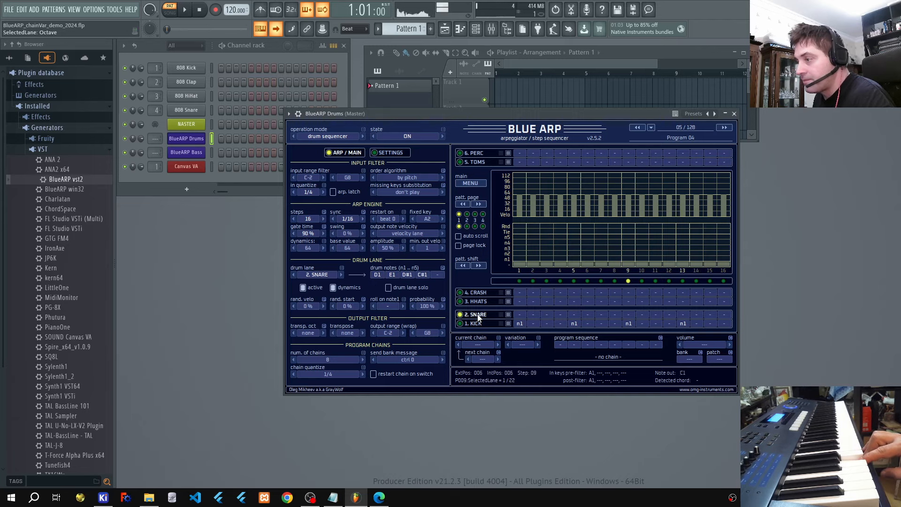
{"action": "left_click", "coordinate": [574, 259]}
{"action": "left_click", "coordinate": [683, 258]}
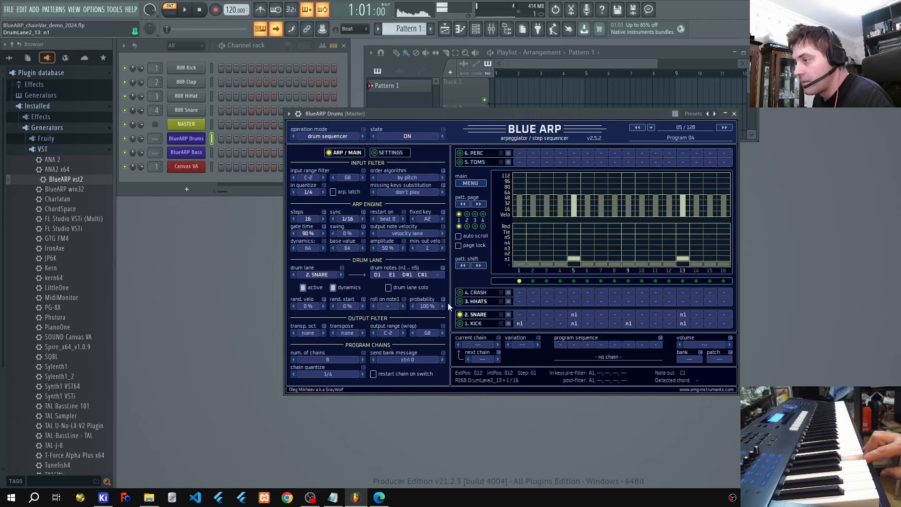
Step: Fill the first half of the hi-hats lane with n1 on steps 1, 2, 4 and 5 and n2 on steps 3 and 7
{"action": "left_click", "coordinate": [476, 301]}
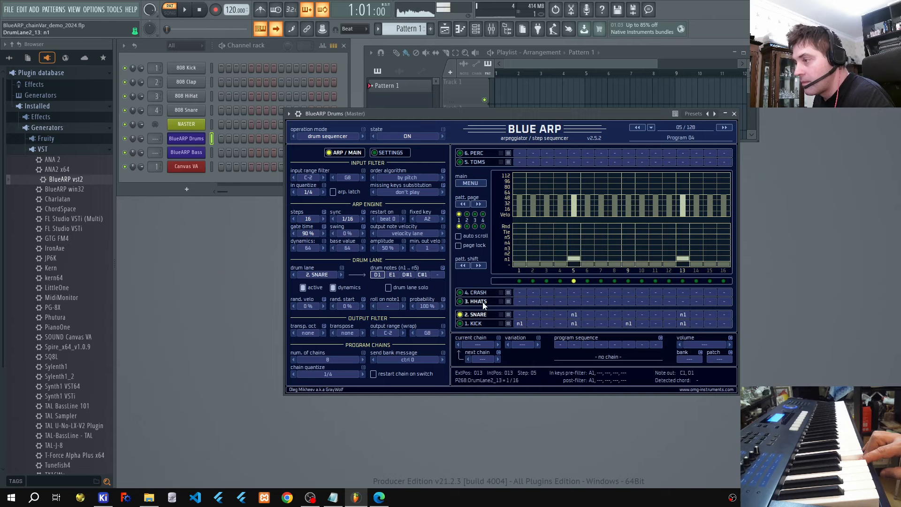
{"action": "left_click", "coordinate": [519, 259]}
{"action": "left_click", "coordinate": [533, 258]}
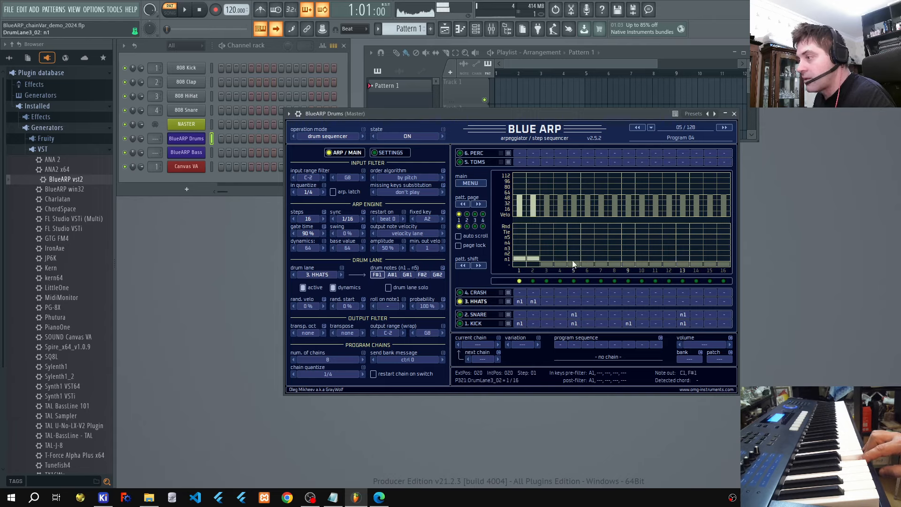
{"action": "left_click", "coordinate": [560, 253]}
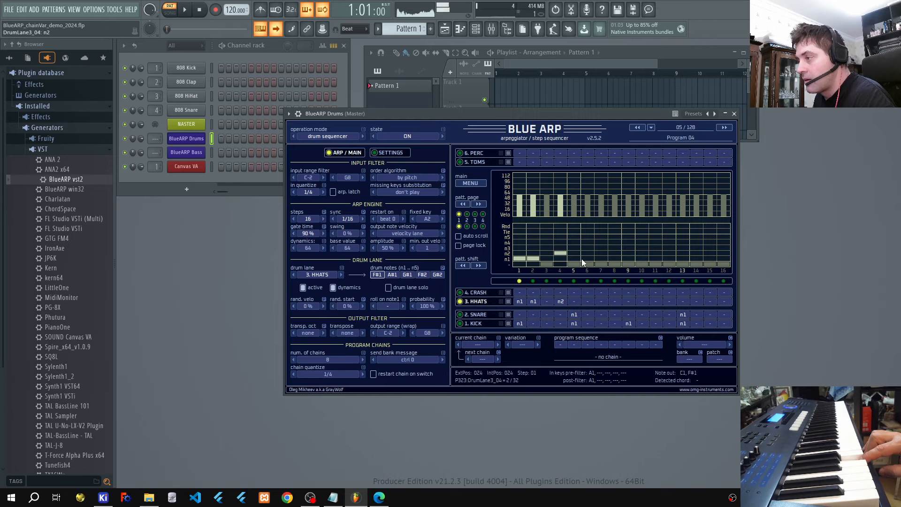
{"action": "left_click", "coordinate": [546, 253]}
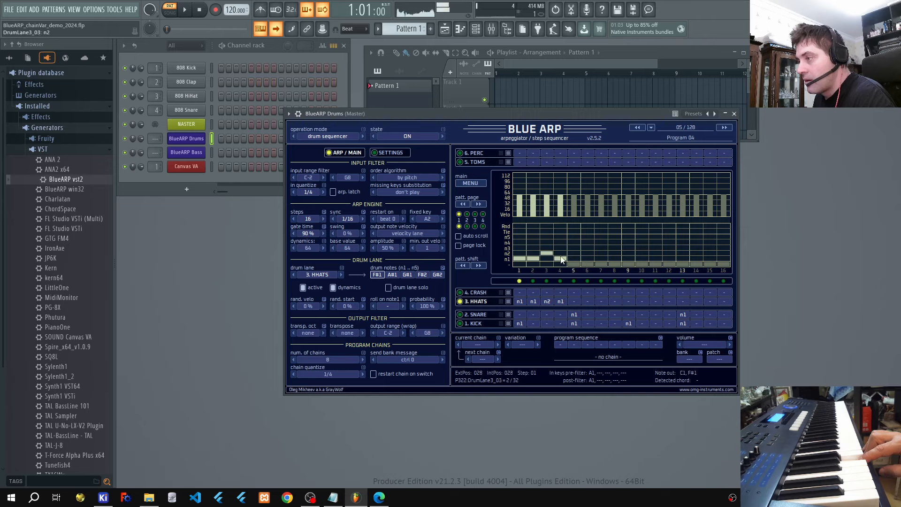
{"action": "left_click", "coordinate": [573, 258]}
{"action": "left_click", "coordinate": [601, 253]}
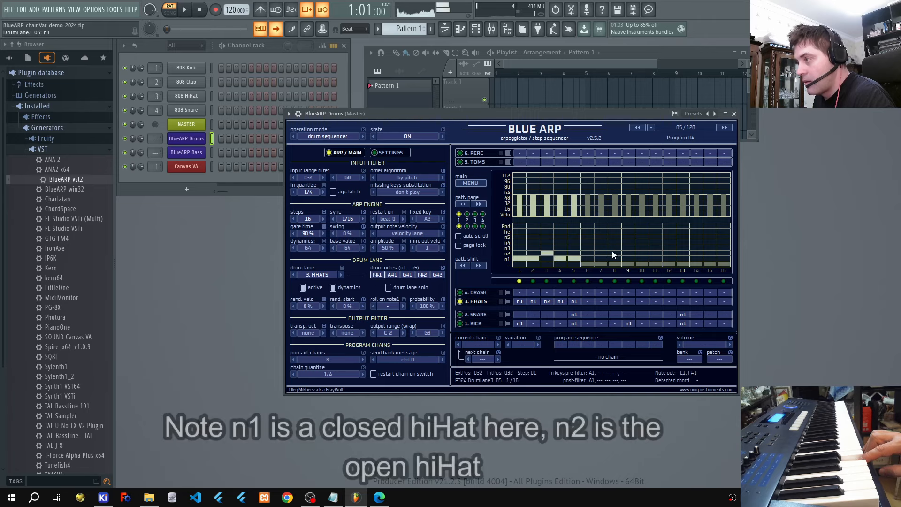
Step: Fill the second half of the hi-hats lane with n1 on steps 9, 10, 12, 13 and 15 and n2 on step 14
{"action": "left_click", "coordinate": [628, 259]}
{"action": "left_click", "coordinate": [641, 258]}
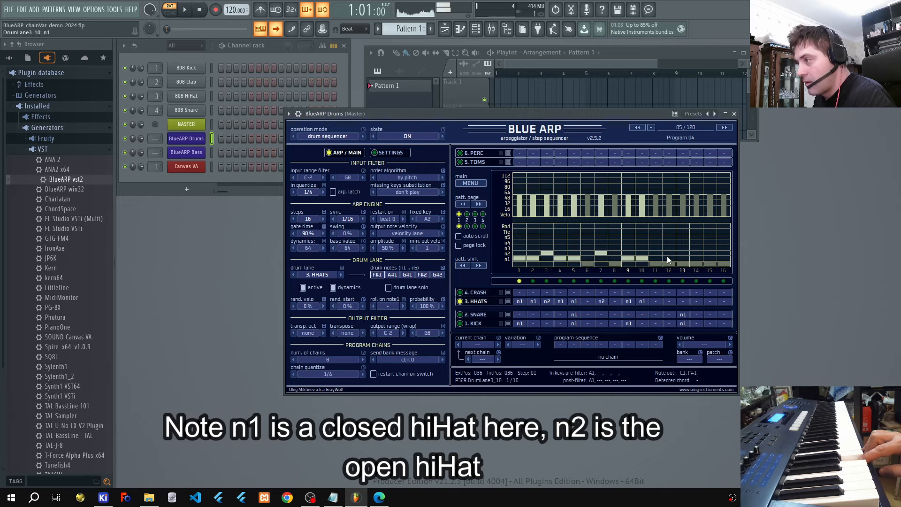
{"action": "left_click", "coordinate": [669, 253]}
{"action": "left_click", "coordinate": [709, 259]}
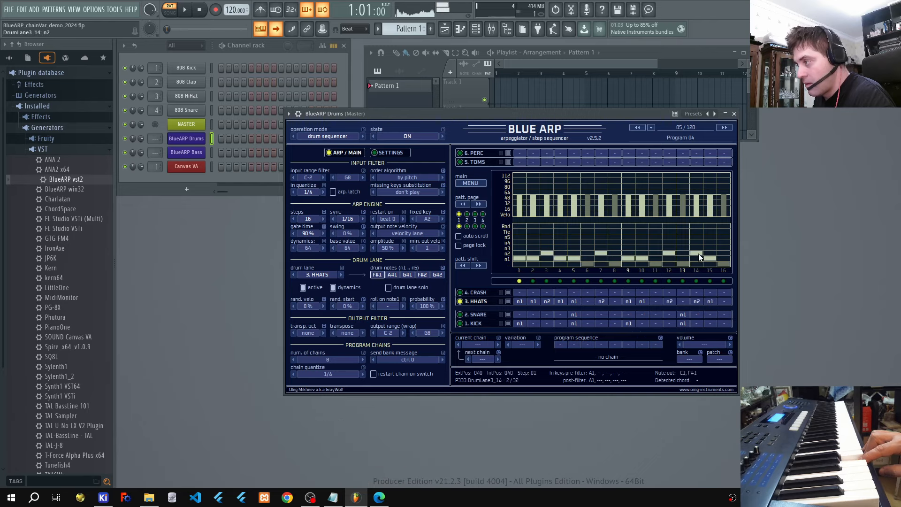
{"action": "left_click", "coordinate": [696, 258]}
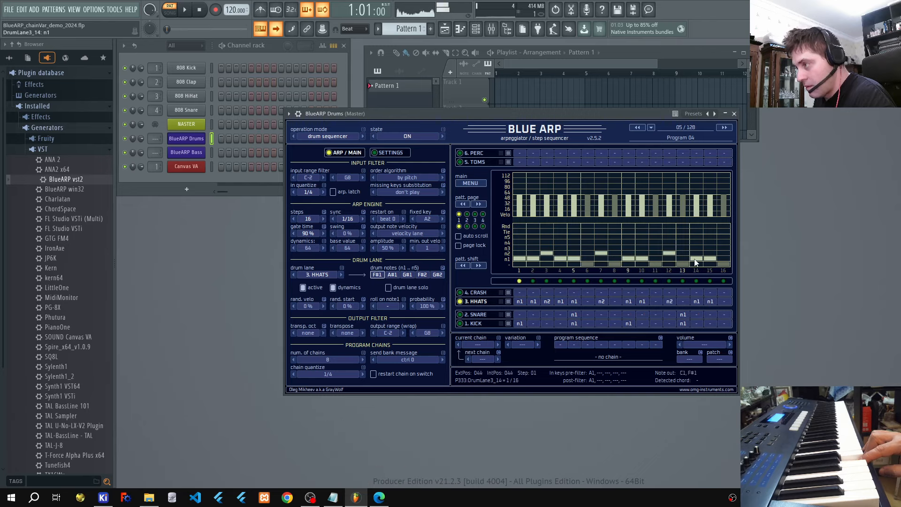
{"action": "left_click", "coordinate": [669, 259]}
{"action": "left_click", "coordinate": [682, 258]}
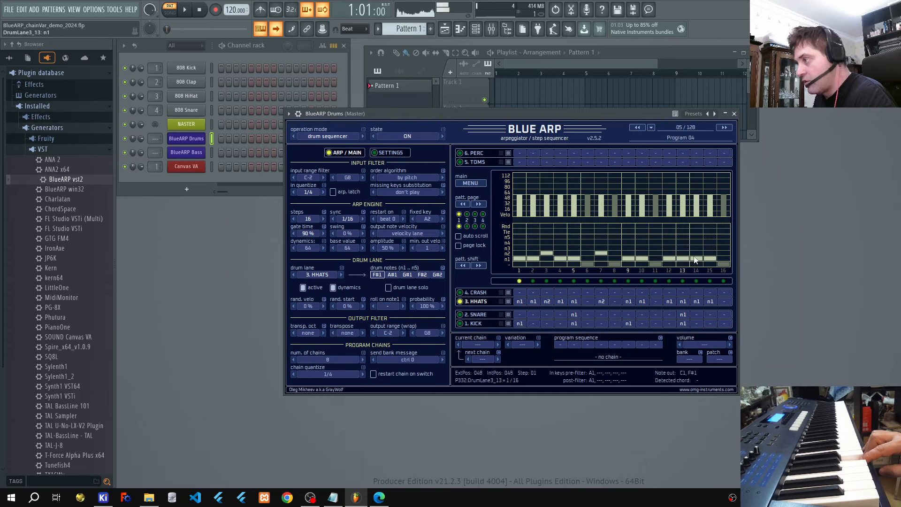
{"action": "left_click", "coordinate": [696, 252]}
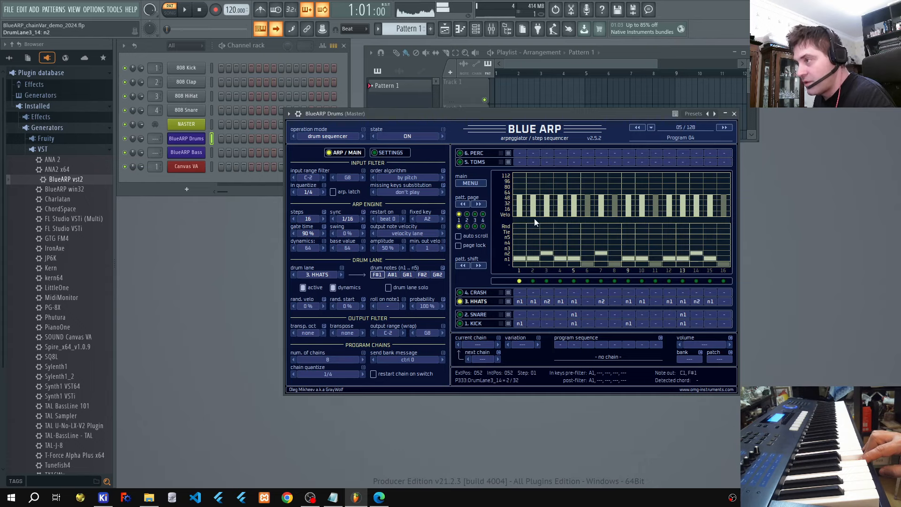
Step: Vary the velocities of the hi-hats lane across the pattern and clear the notes on steps 1 and 2
{"action": "left_click_drag", "start_coordinate": [520, 195], "coordinate": [533, 183]}
{"action": "left_click_drag", "start_coordinate": [622, 192], "coordinate": [724, 188]}
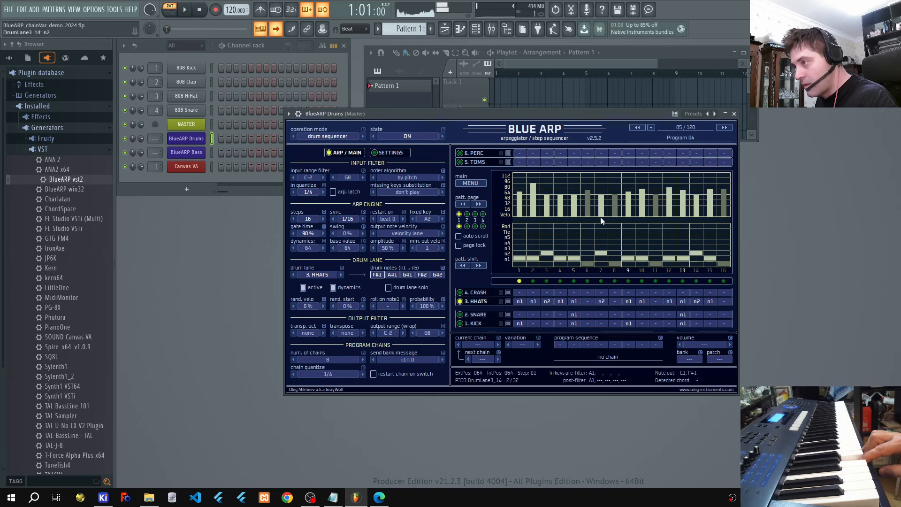
{"action": "mouse_move", "coordinate": [538, 264]}
{"action": "left_mouse_down"}
{"action": "mouse_move", "coordinate": [523, 265]}
{"action": "mouse_move", "coordinate": [531, 267]}
{"action": "left_mouse_up"}
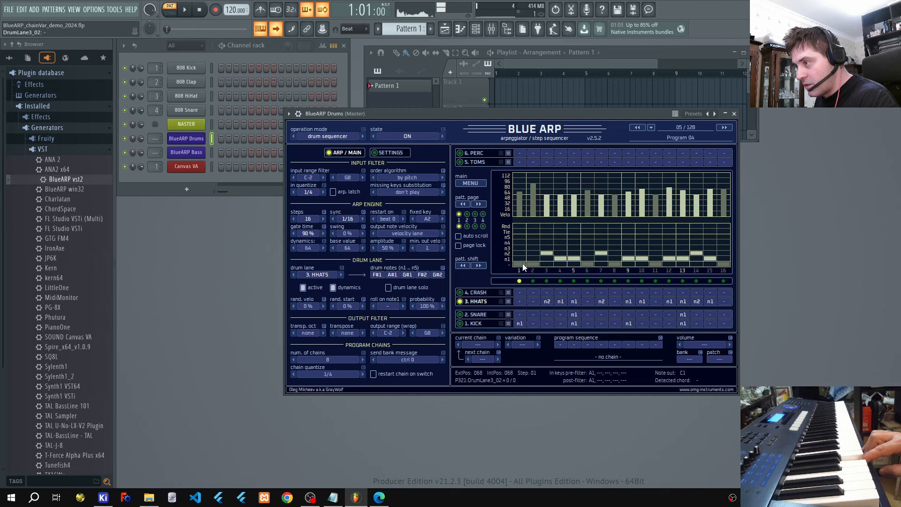
Step: Clear the hi-hats lane and place note n1 on steps 1, 3, 5, 7 and 9
{"action": "right_click", "coordinate": [523, 264]}
{"action": "left_click", "coordinate": [527, 269]}
{"action": "left_click", "coordinate": [522, 258]}
{"action": "left_click", "coordinate": [545, 258]}
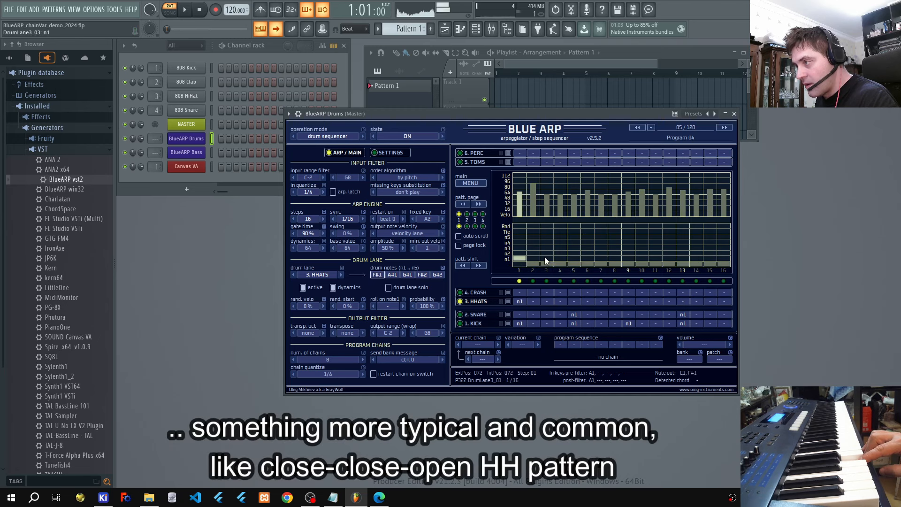
{"action": "left_click", "coordinate": [546, 258]}
{"action": "left_click", "coordinate": [573, 258]}
{"action": "left_click", "coordinate": [601, 258]}
{"action": "left_click", "coordinate": [627, 257]}
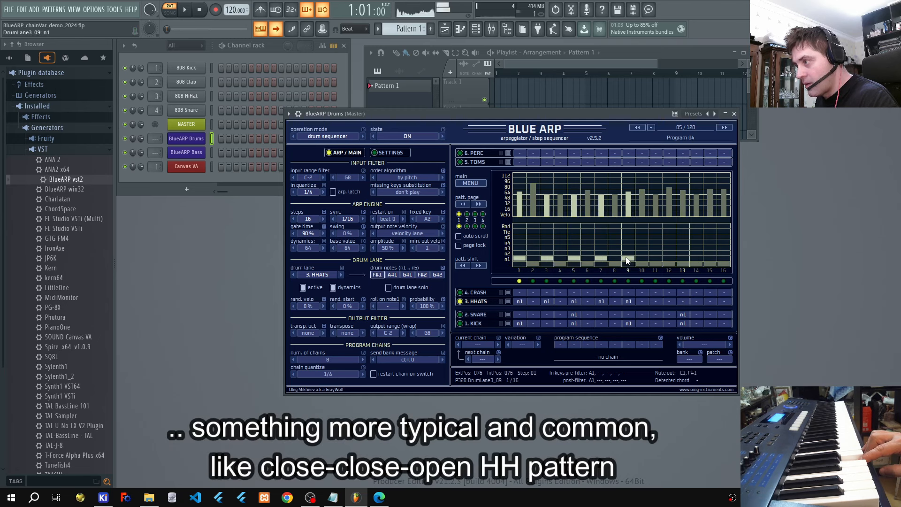
Step: Complete the hi-hats lane with n1 on steps 7, 9, 11 and 13 and n2 on step 15
{"action": "left_click", "coordinate": [628, 253]}
{"action": "left_click", "coordinate": [601, 253]}
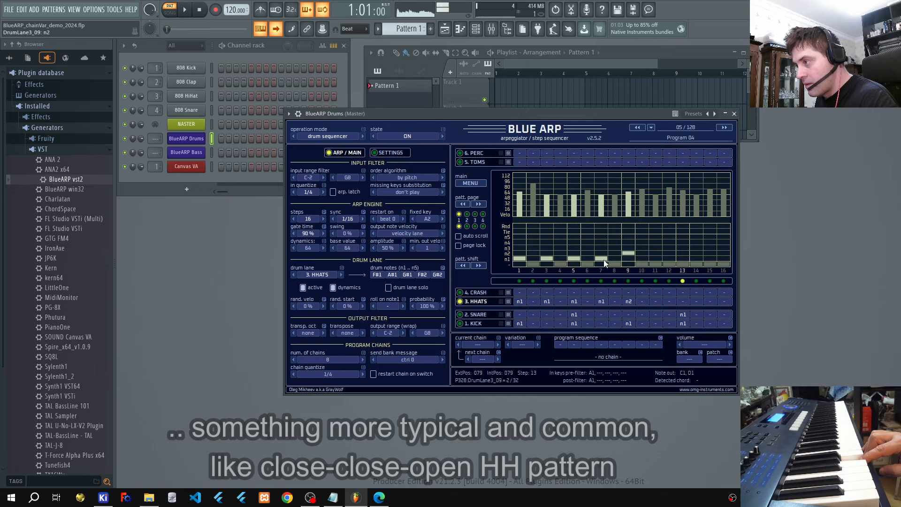
{"action": "left_click", "coordinate": [628, 258]}
{"action": "left_click", "coordinate": [655, 258]}
{"action": "left_click", "coordinate": [682, 258]}
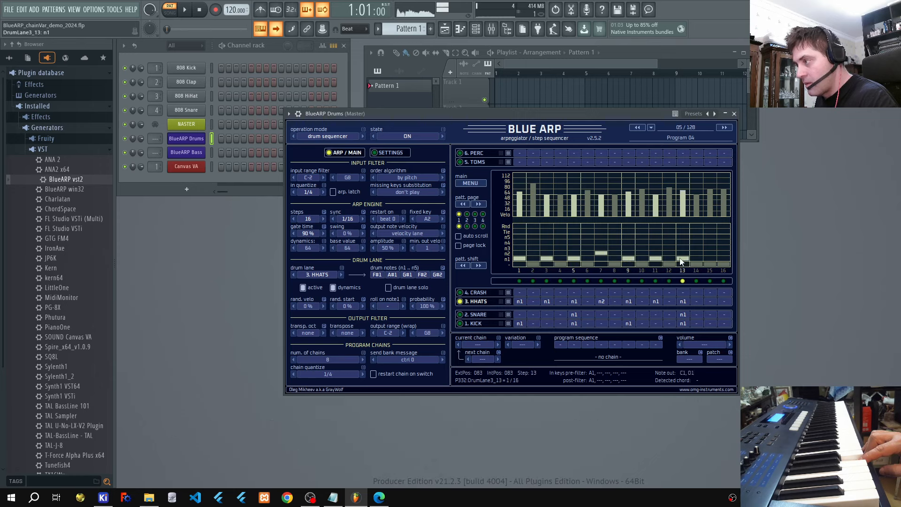
{"action": "left_click", "coordinate": [706, 257]}
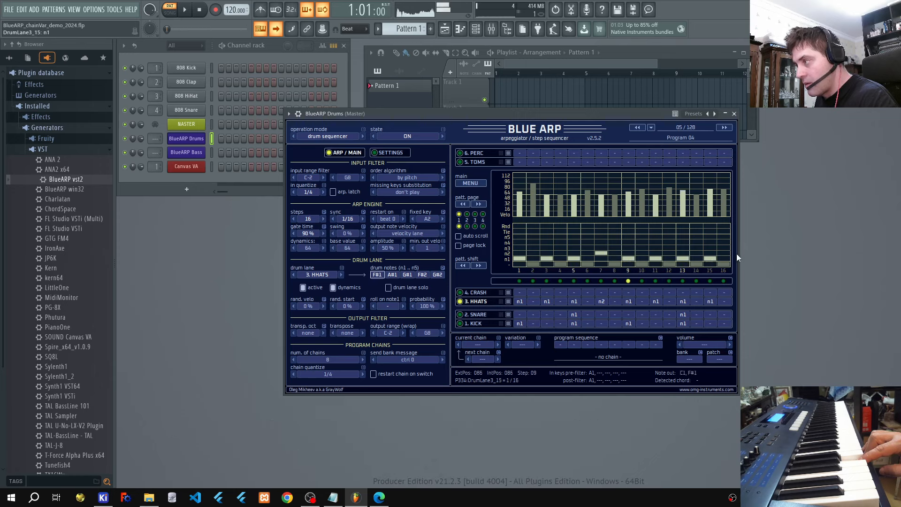
{"action": "left_click", "coordinate": [710, 253]}
{"action": "left_click", "coordinate": [602, 258]}
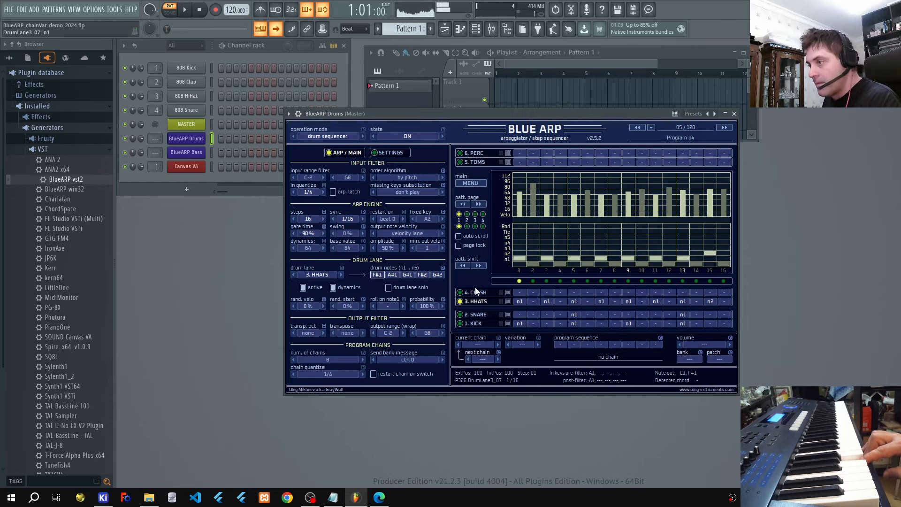
Step: View the toms lane and the percussion lane with their assigned drum notes
{"action": "left_click", "coordinate": [479, 162]}
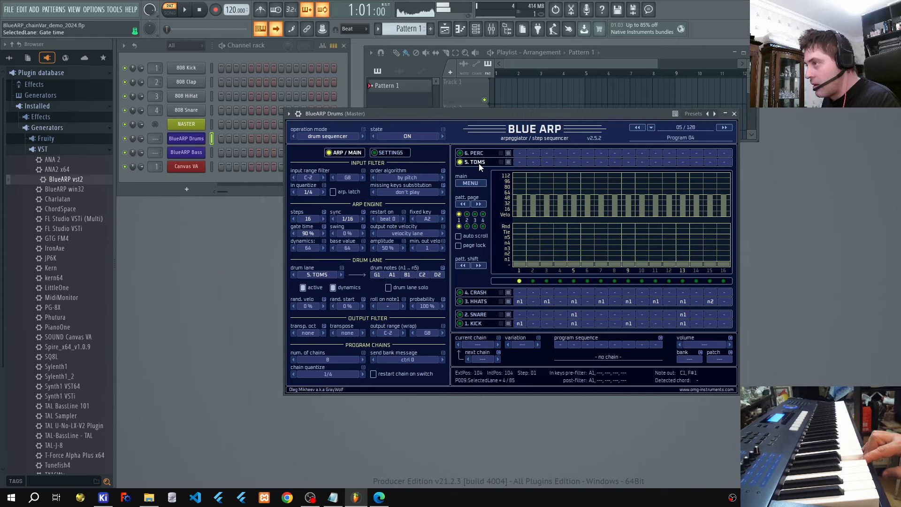
{"action": "left_click", "coordinate": [477, 154]}
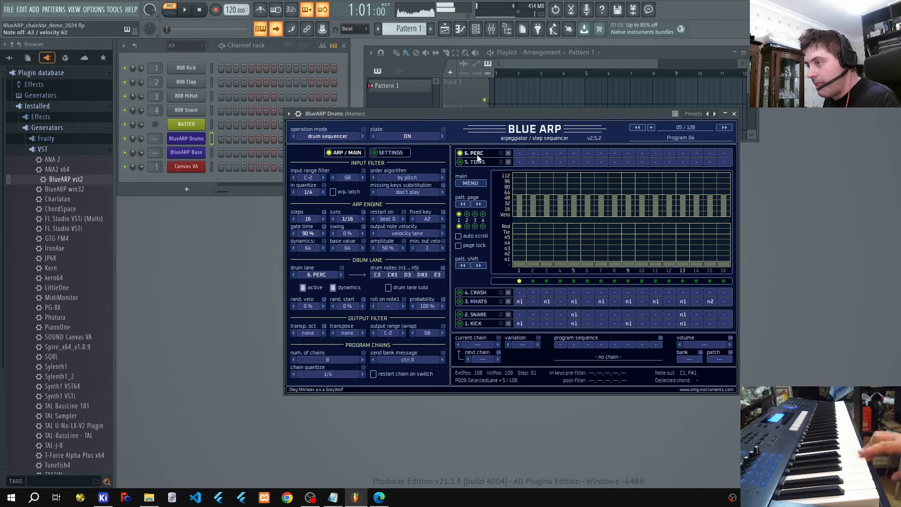
Step: Deactivate the kick, snare and hi-hats lanes and reactivate all three
{"action": "left_click", "coordinate": [508, 323]}
{"action": "left_click", "coordinate": [508, 314]}
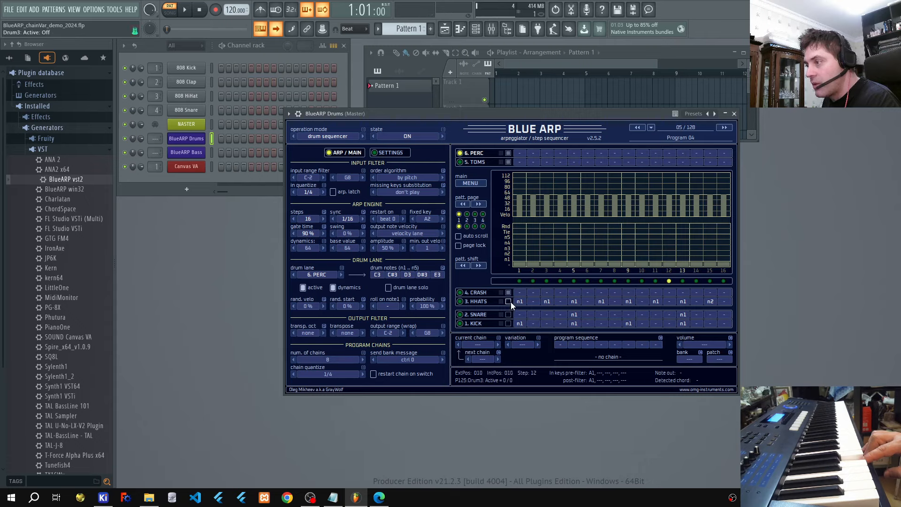
{"action": "left_click", "coordinate": [508, 301]}
{"action": "left_click", "coordinate": [508, 314]}
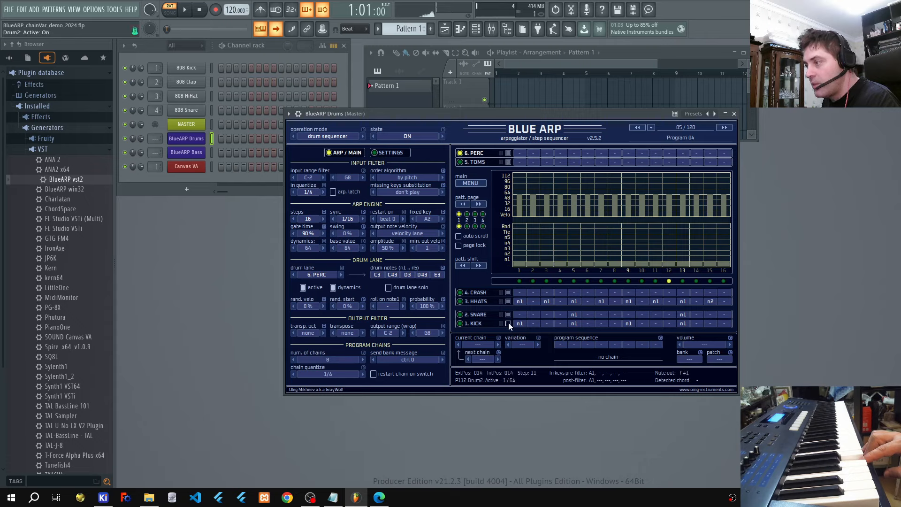
{"action": "left_click", "coordinate": [509, 323]}
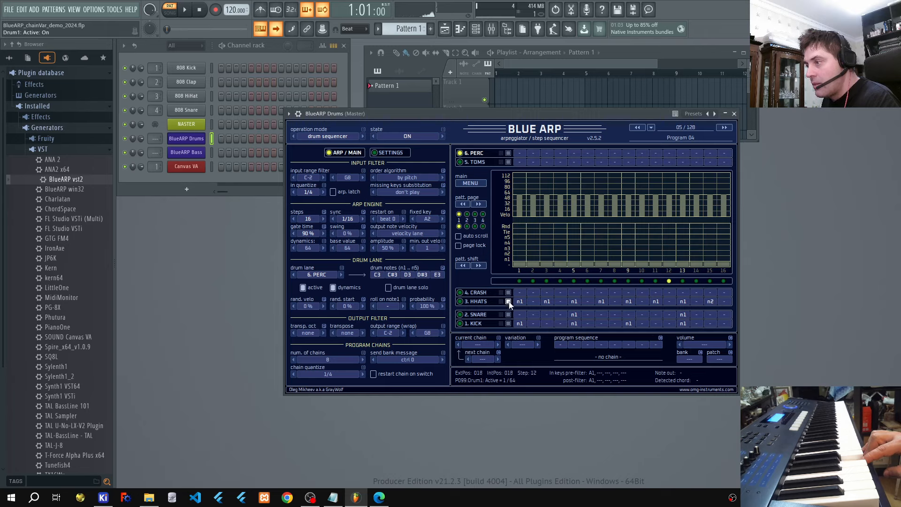
Step: Solo the hi-hats lane and move the solo between the kick, hi-hats and crash lanes by selecting them
{"action": "right_click", "coordinate": [509, 304]}
{"action": "left_click", "coordinate": [513, 307]}
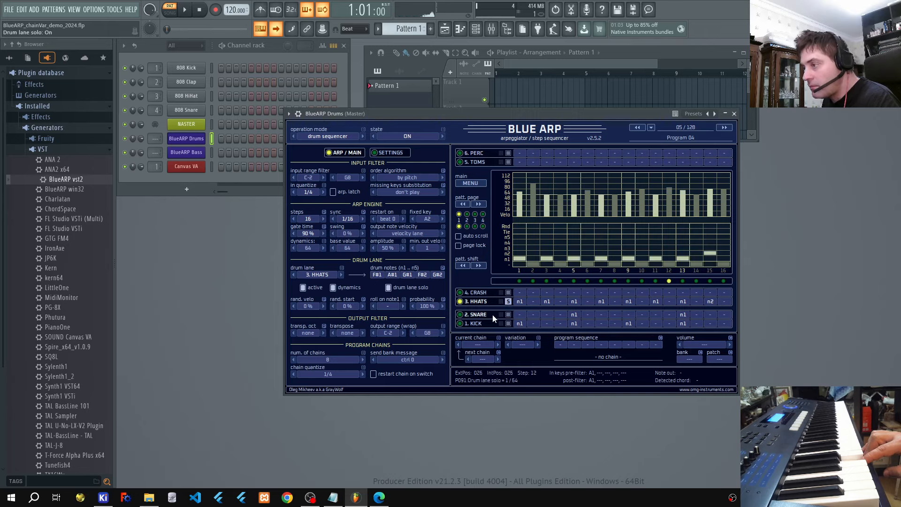
{"action": "left_click", "coordinate": [482, 323]}
{"action": "left_click", "coordinate": [479, 300]}
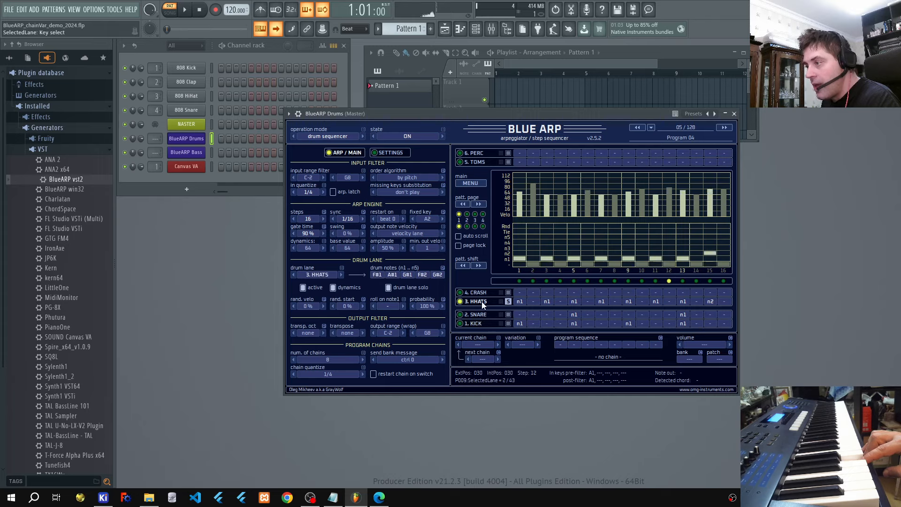
{"action": "left_click", "coordinate": [479, 292]}
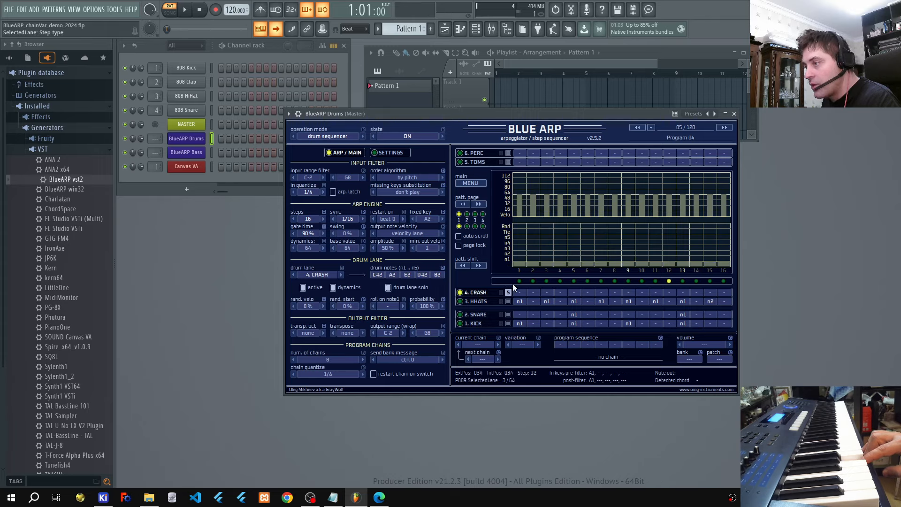
Step: Place n2 on step 7, n3 on steps 9 and 11, and n4 on step 10 of the toms lane
{"action": "left_click", "coordinate": [478, 162]}
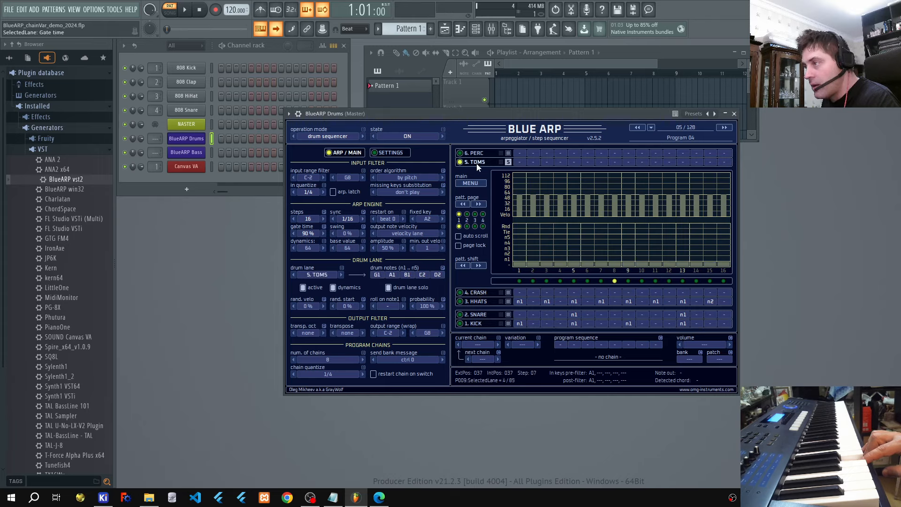
{"action": "left_click", "coordinate": [601, 253]}
{"action": "left_click", "coordinate": [628, 247]}
{"action": "left_click", "coordinate": [641, 242]}
{"action": "left_click", "coordinate": [655, 247]}
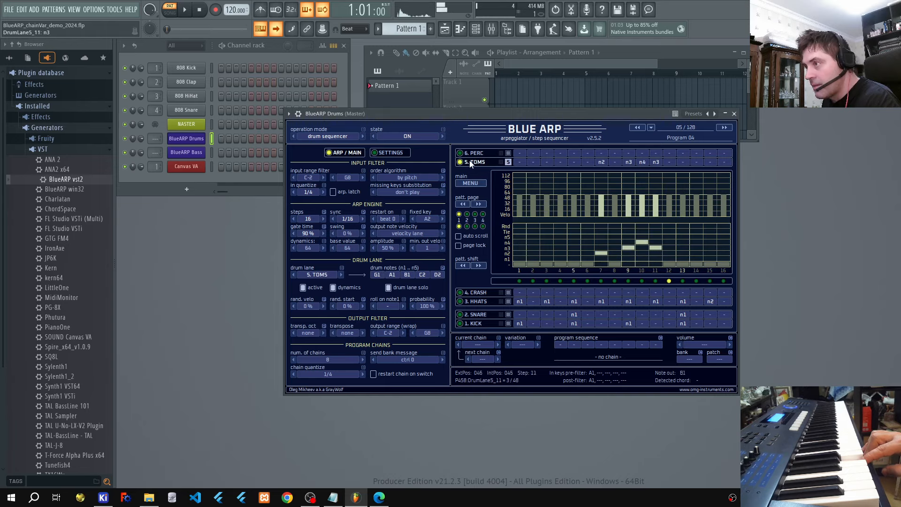
Step: Switch off the toms lane's solo, toggle it on once more and leave it off
{"action": "left_click", "coordinate": [507, 161]}
{"action": "left_click", "coordinate": [525, 171]}
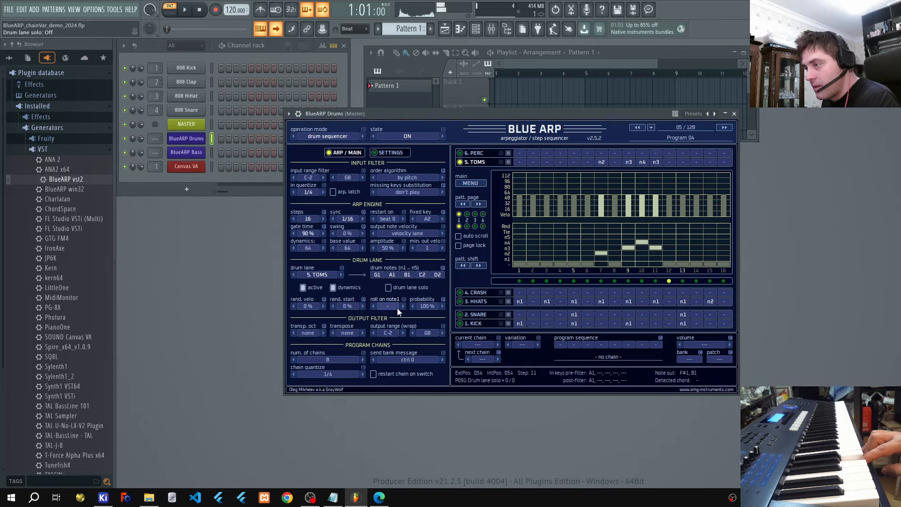
{"action": "left_click", "coordinate": [411, 287]}
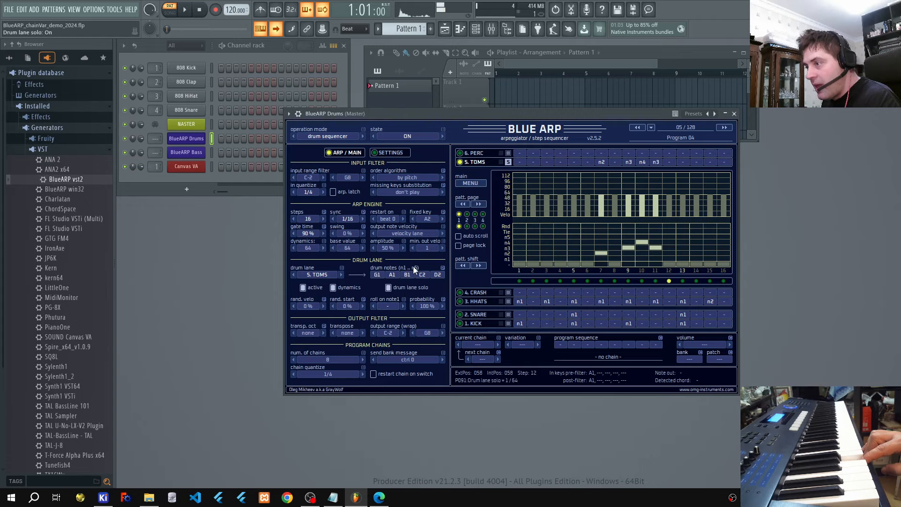
{"action": "left_click", "coordinate": [404, 287]}
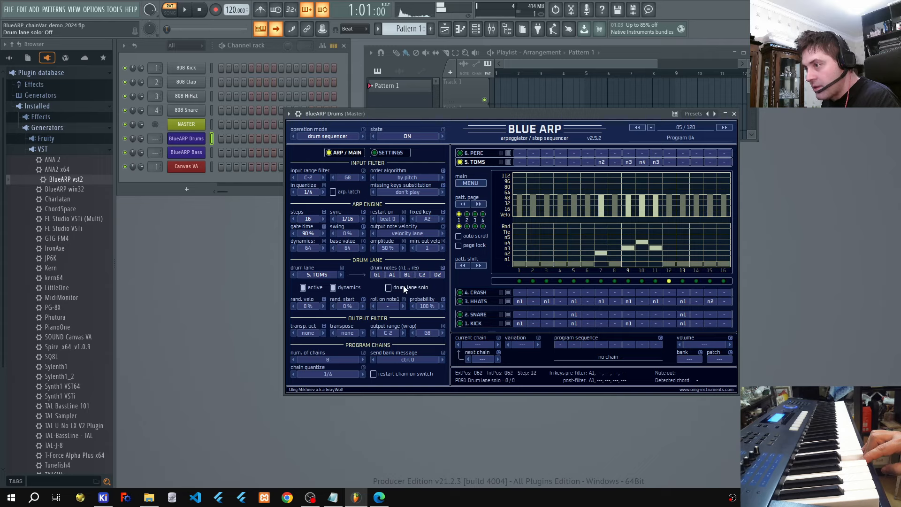
Step: Solo and deactivate the toms lane, and restore it to active without solo
{"action": "left_click", "coordinate": [405, 286]}
{"action": "left_click", "coordinate": [313, 289]}
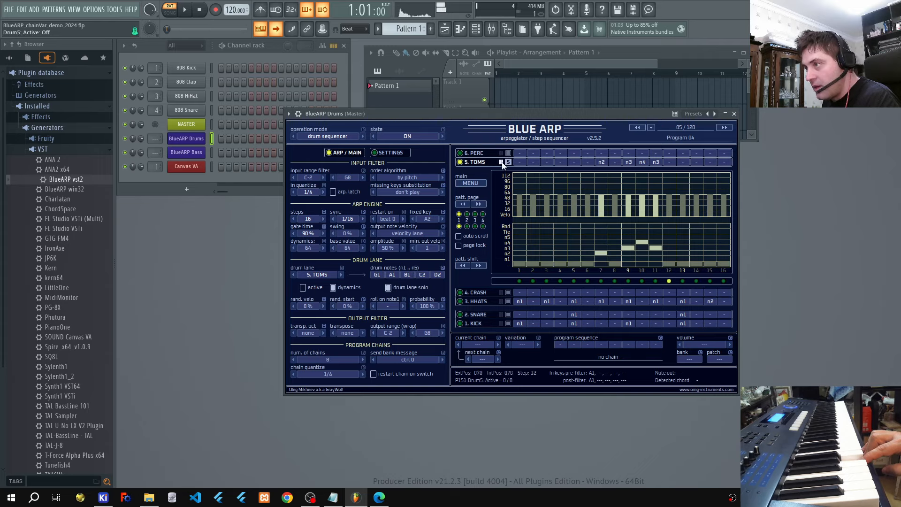
{"action": "left_click", "coordinate": [388, 287]}
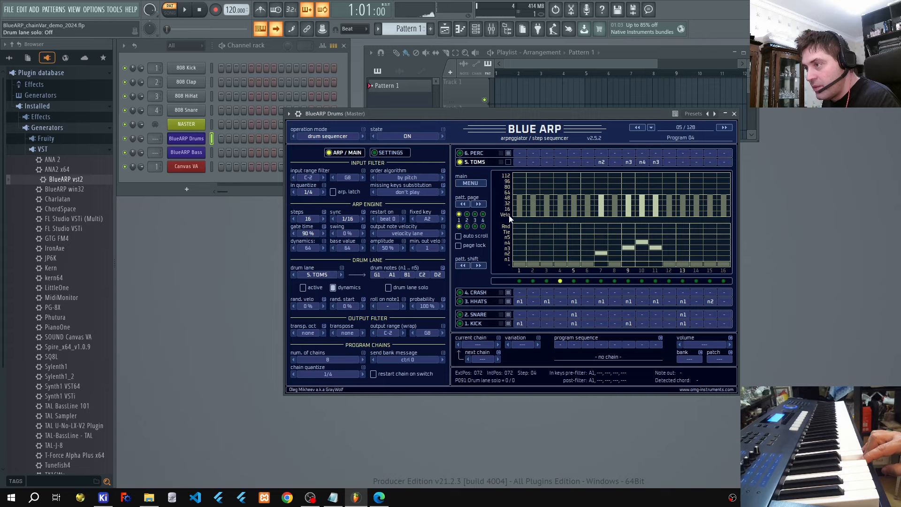
{"action": "left_click", "coordinate": [309, 288]}
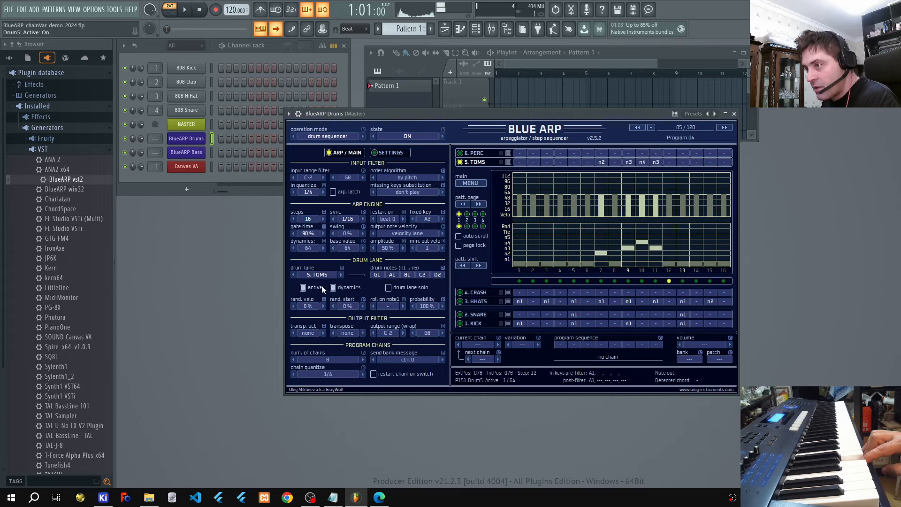
Step: Deactivate the kick lane and make it active again
{"action": "left_click", "coordinate": [480, 324]}
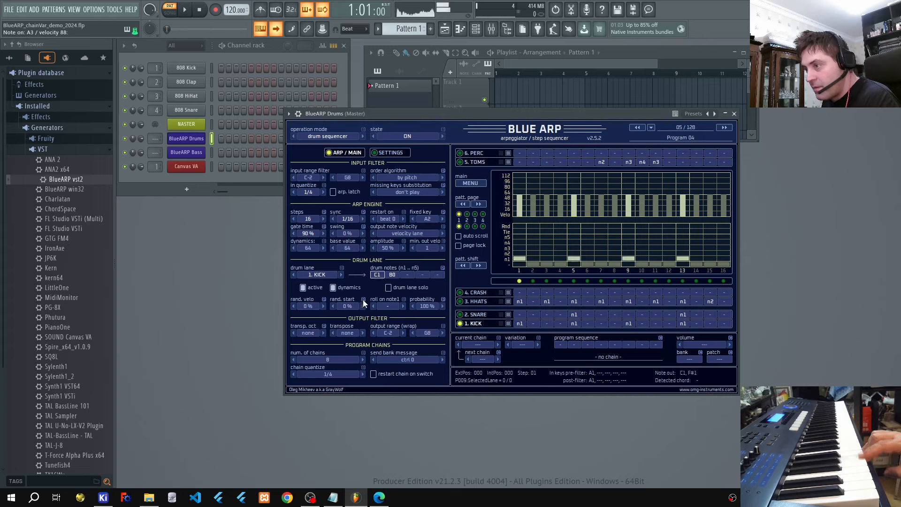
{"action": "left_click", "coordinate": [304, 288]}
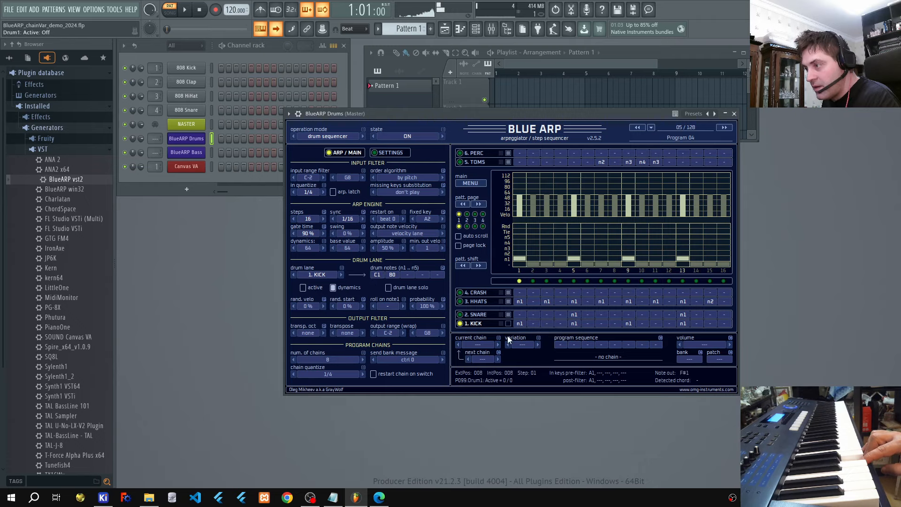
{"action": "left_click", "coordinate": [303, 287]}
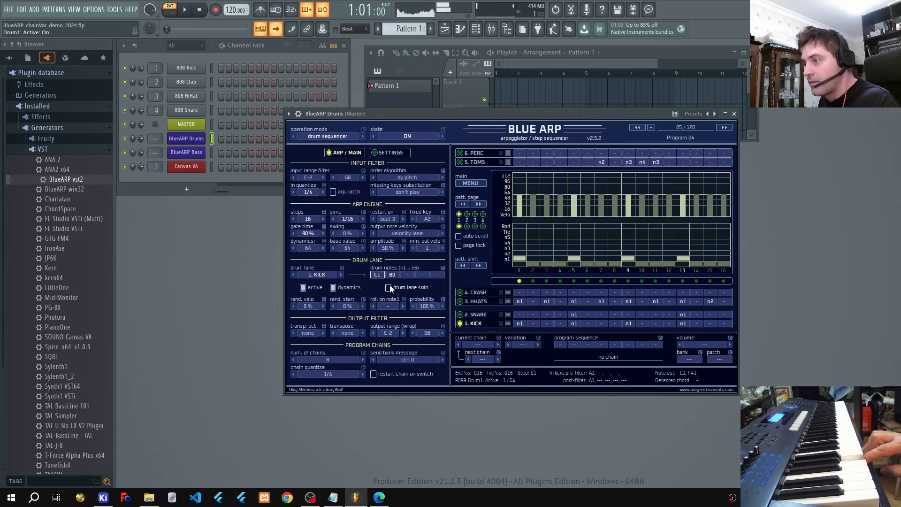
Step: Enable a 1/16 roll on the snare lane and switch the roll off again
{"action": "left_click", "coordinate": [475, 314]}
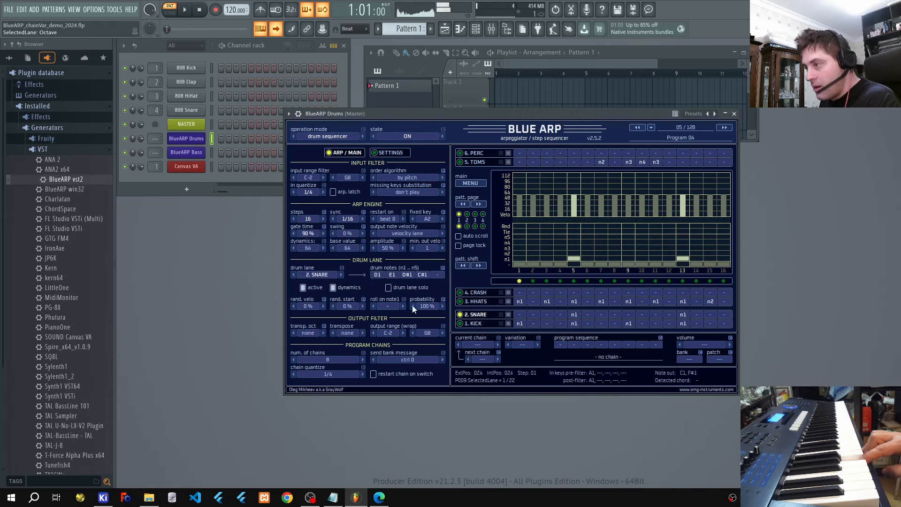
{"action": "left_click", "coordinate": [501, 315]}
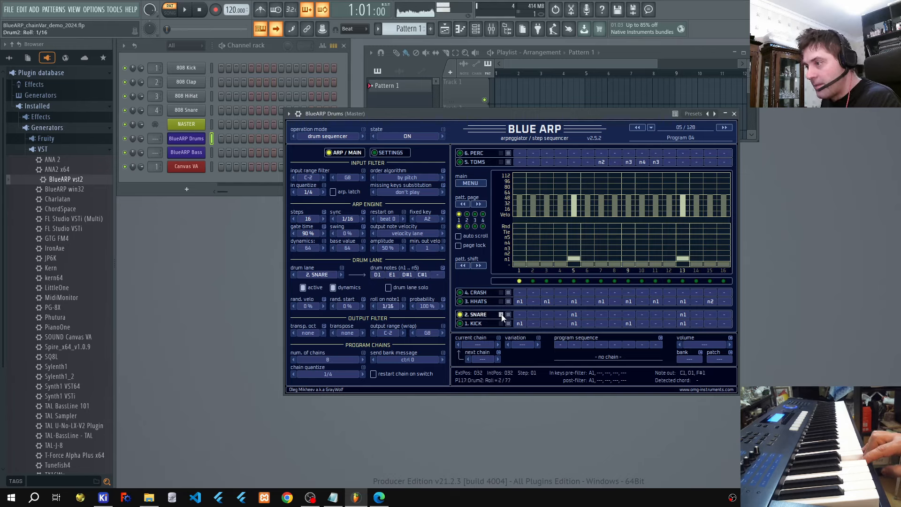
{"action": "left_click", "coordinate": [501, 315]}
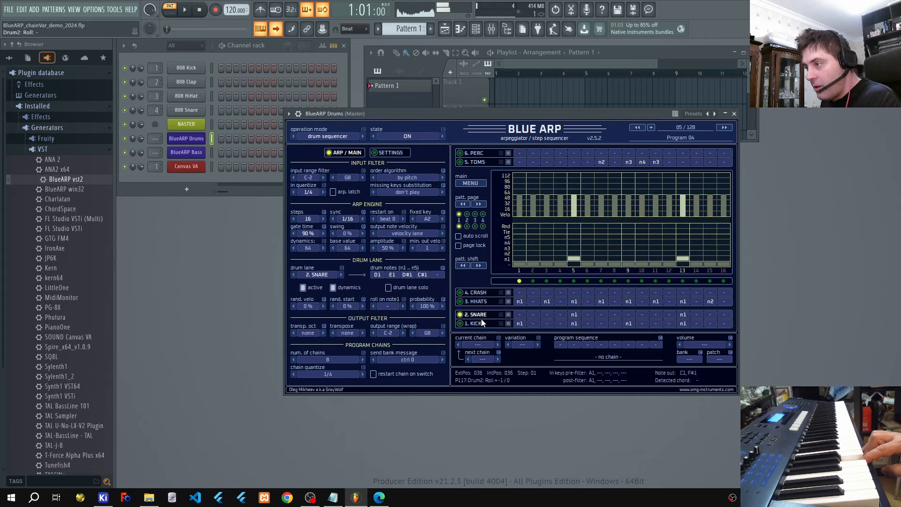
Step: Deactivate the crash, hi-hats and kick lanes and set step 5 of the snare lane to n2
{"action": "left_click", "coordinate": [507, 292]}
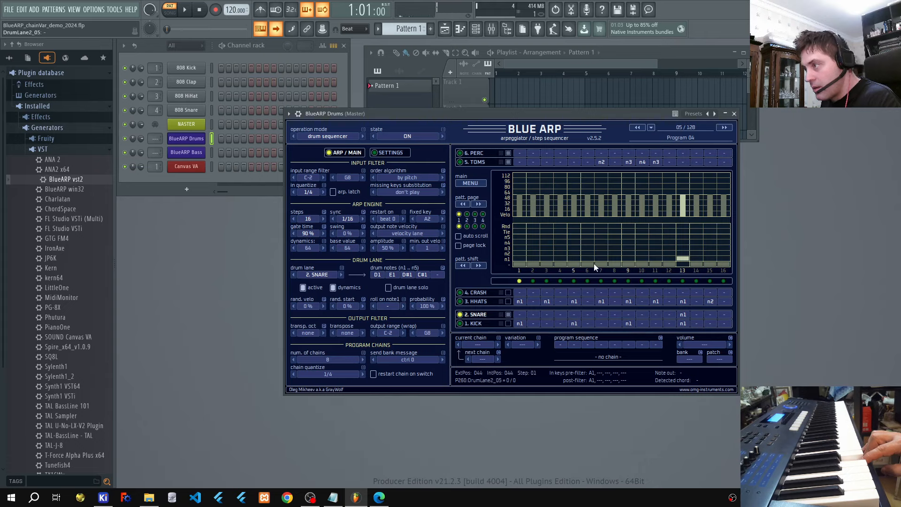
{"action": "left_click", "coordinate": [572, 254]}
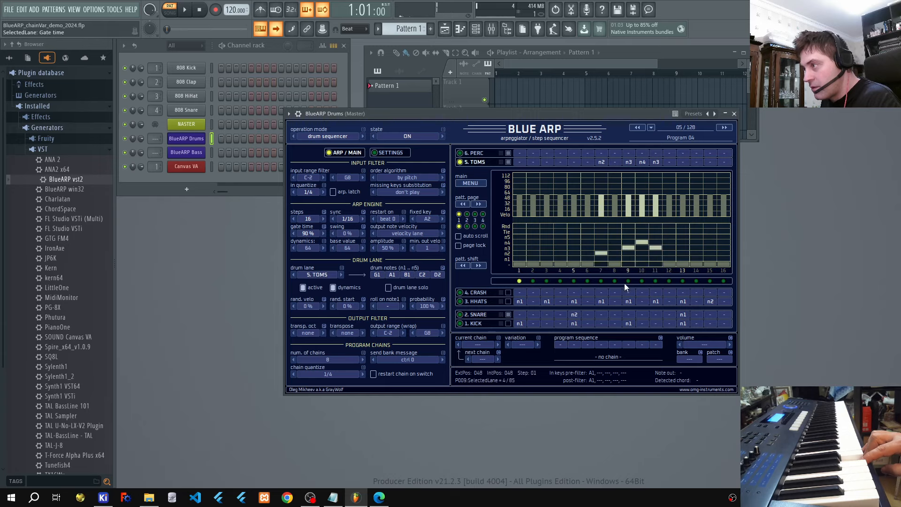
Step: Clear all notes from the toms lane and set step 5 of the snare lane to n1
{"action": "left_click_drag", "start_coordinate": [603, 263], "coordinate": [666, 263]}
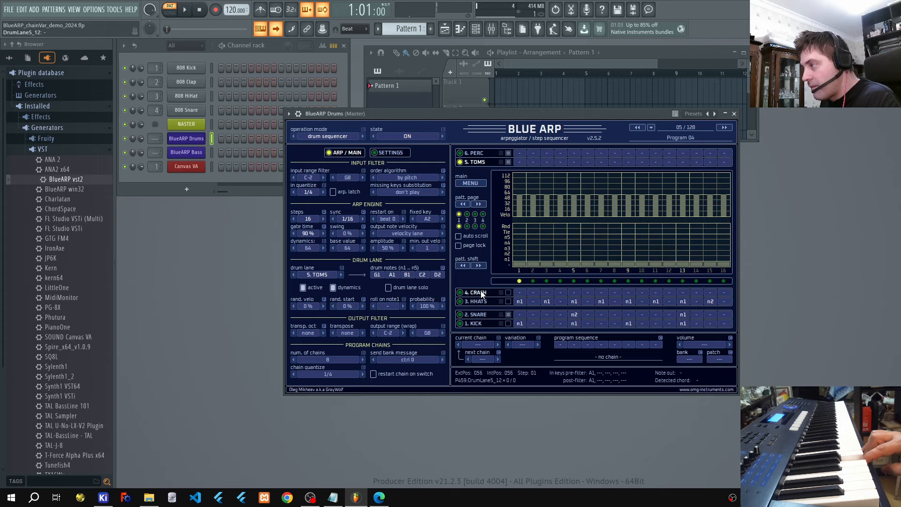
{"action": "left_click", "coordinate": [478, 314]}
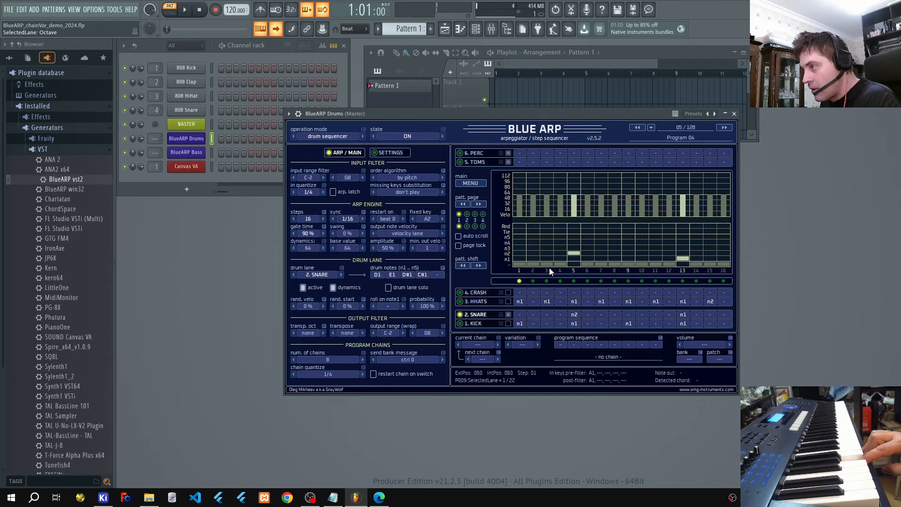
{"action": "left_click", "coordinate": [575, 258]}
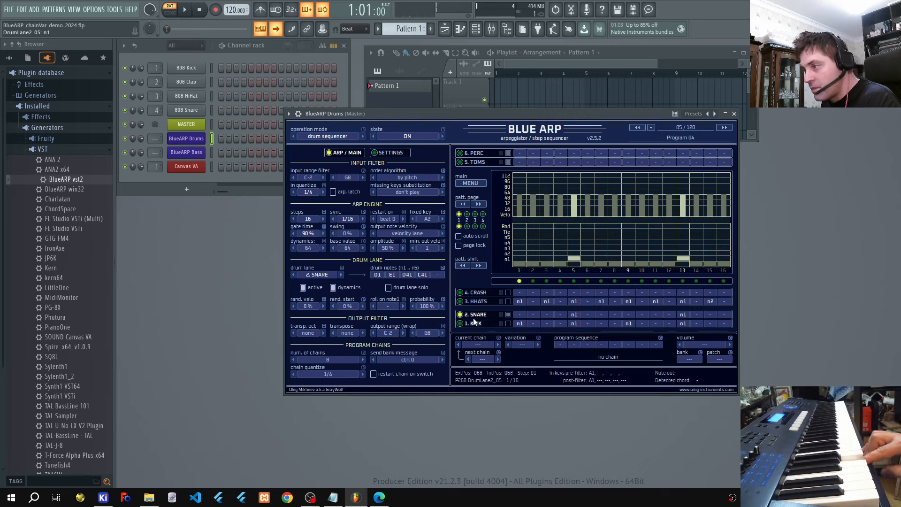
Step: Set the snare lane's roll on note 1 to 1/4 and return it to off
{"action": "mouse_move", "coordinate": [395, 302]}
{"action": "left_mouse_down"}
{"action": "mouse_move", "coordinate": [401, 240]}
{"action": "mouse_move", "coordinate": [407, 294]}
{"action": "left_mouse_up"}
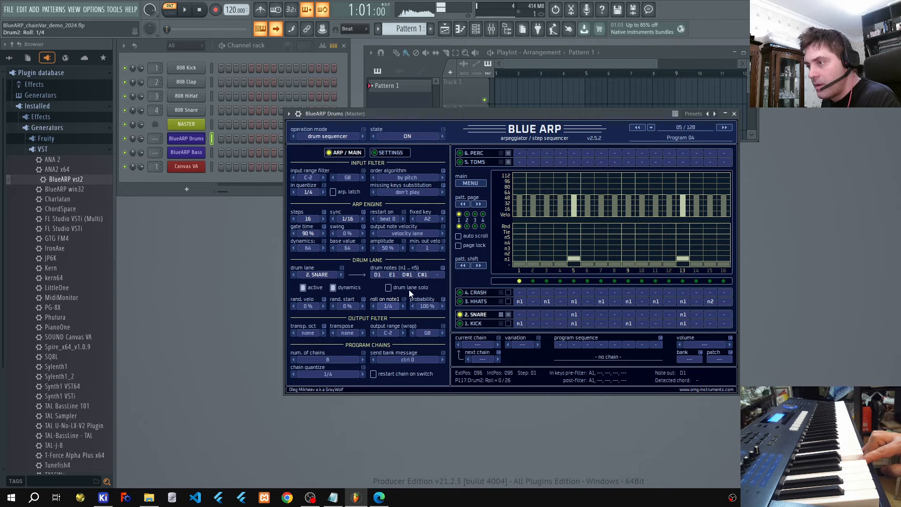
{"action": "left_click_drag", "start_coordinate": [409, 290], "coordinate": [409, 316]}
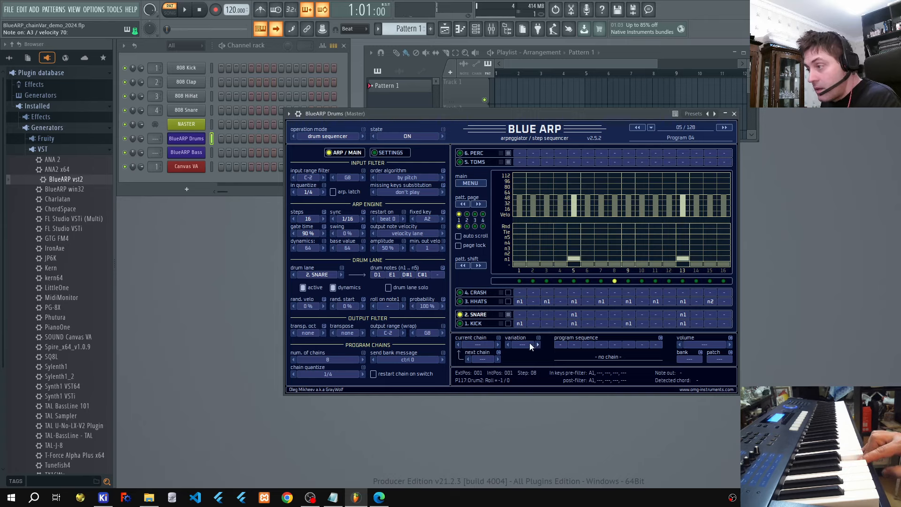
Step: Reactivate the kick, hi-hats and crash lanes
{"action": "left_click", "coordinate": [507, 324]}
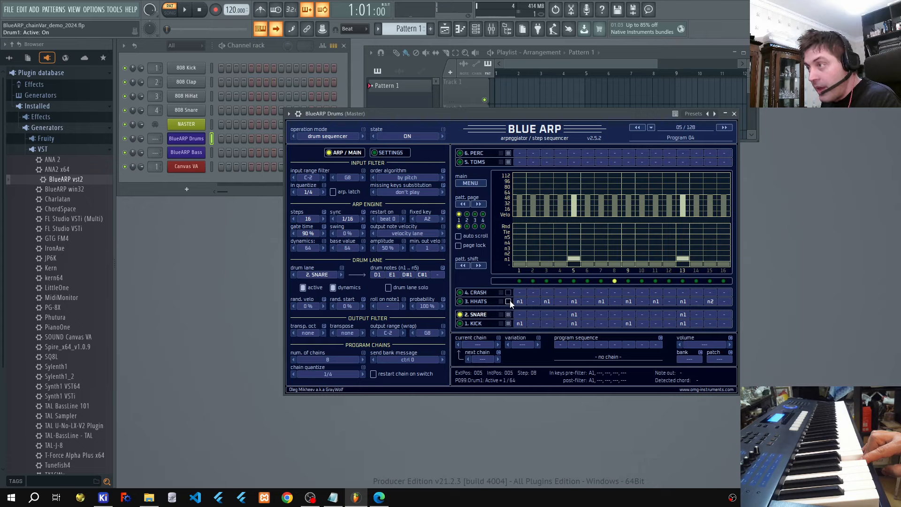
{"action": "left_click", "coordinate": [508, 301]}
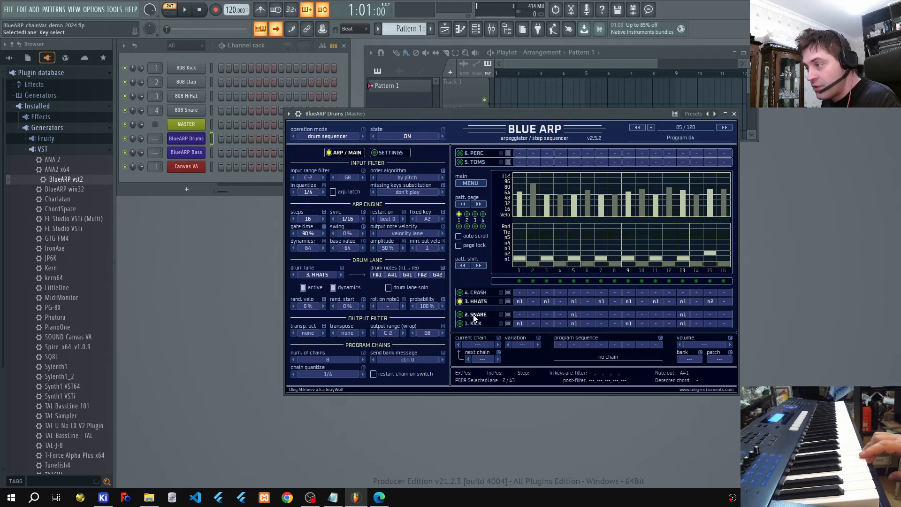
Step: Switch off dynamics for the kick lane and try lower values of the overall dynamics setting
{"action": "left_click_drag", "start_coordinate": [309, 248], "coordinate": [313, 406]}
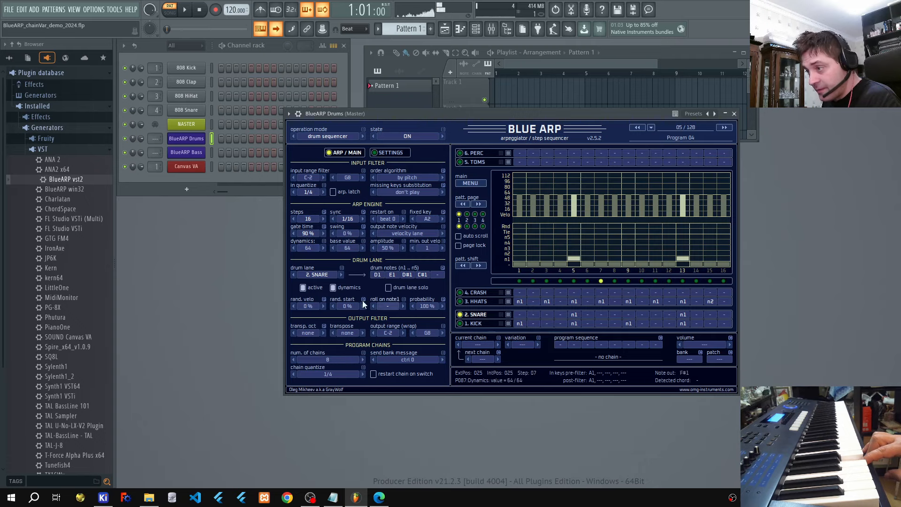
{"action": "left_click", "coordinate": [334, 287]}
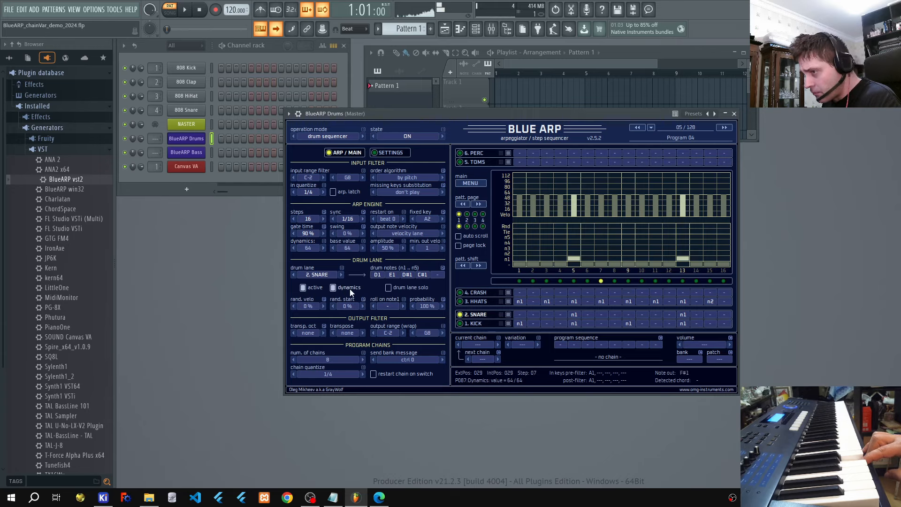
{"action": "left_click", "coordinate": [475, 323]}
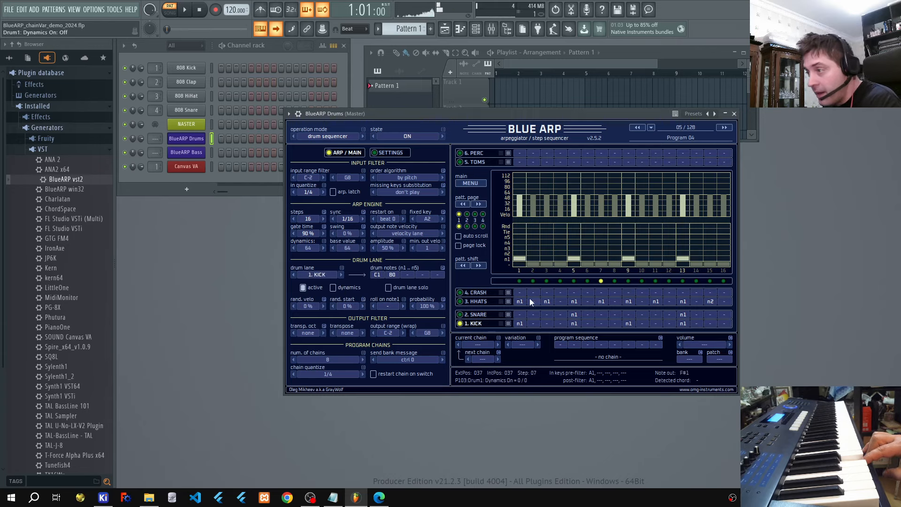
{"action": "left_click", "coordinate": [477, 302]}
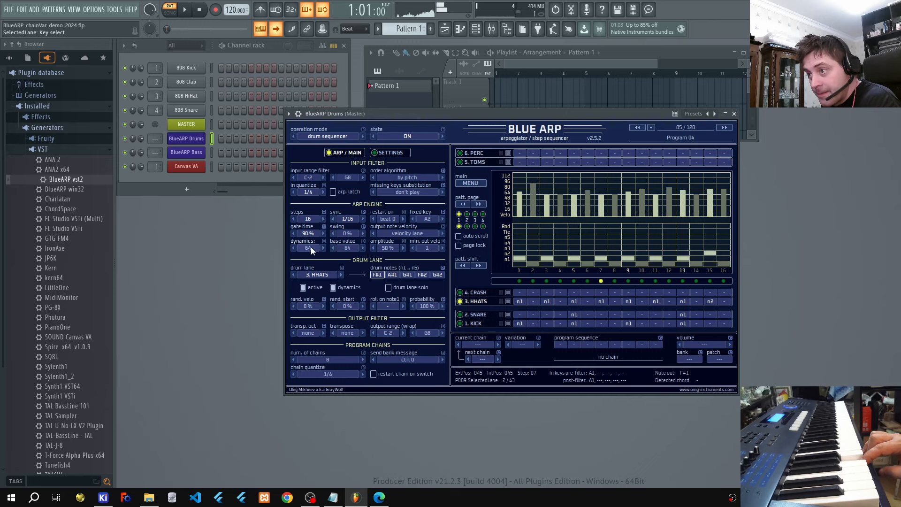
{"action": "left_click_drag", "start_coordinate": [311, 248], "coordinate": [311, 368]}
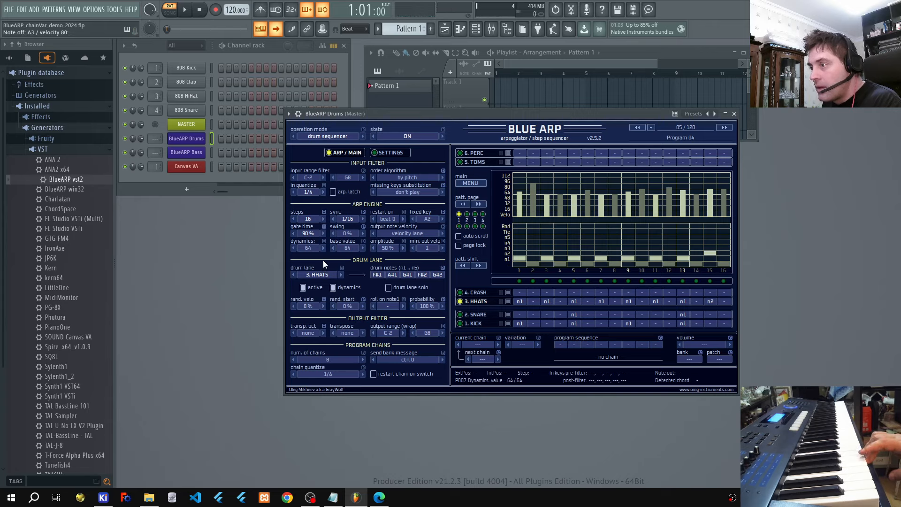
Step: Set all steps of the perc lane to Rnd
{"action": "left_click", "coordinate": [484, 154]}
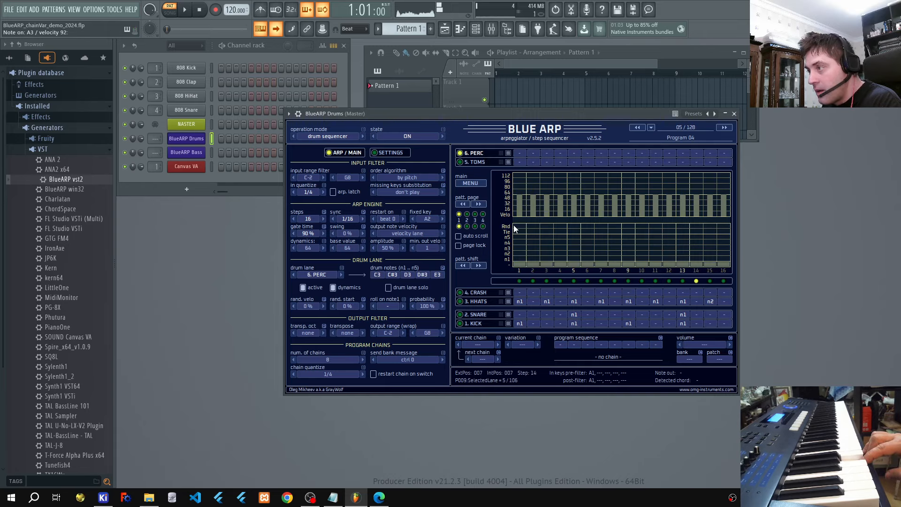
{"action": "left_click_drag", "start_coordinate": [517, 224], "coordinate": [562, 229]}
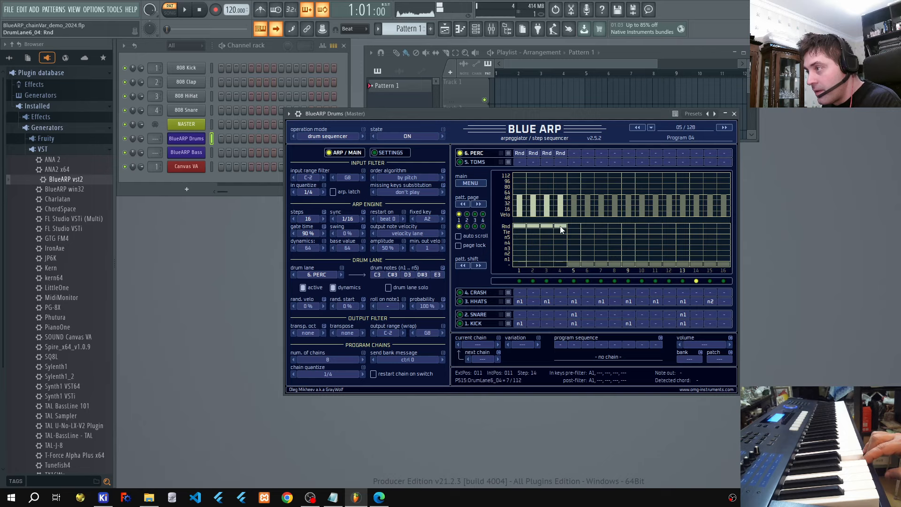
{"action": "right_click", "coordinate": [522, 226]}
{"action": "left_click", "coordinate": [541, 231]}
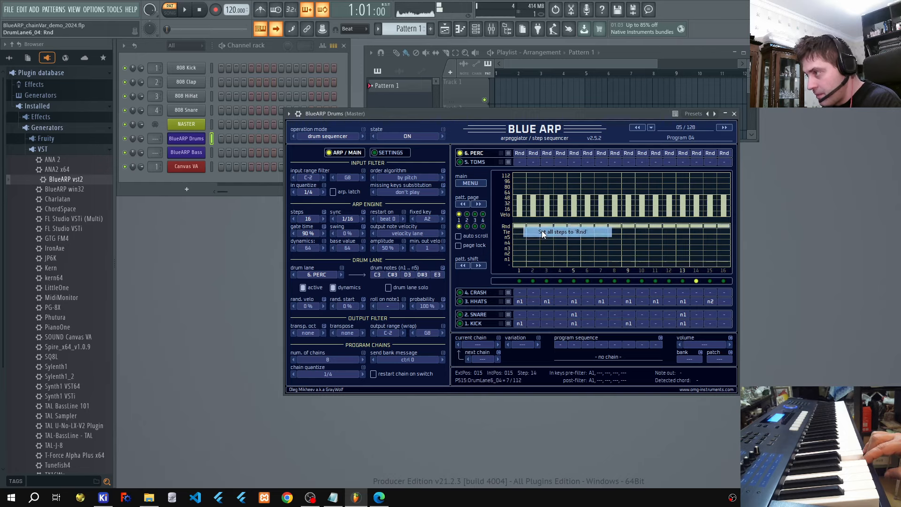
Step: With the perc lane temporarily soloed, set its probability to 70 % and its random velocity to 21 %
{"action": "left_click", "coordinate": [508, 152]}
{"action": "left_click", "coordinate": [522, 163]}
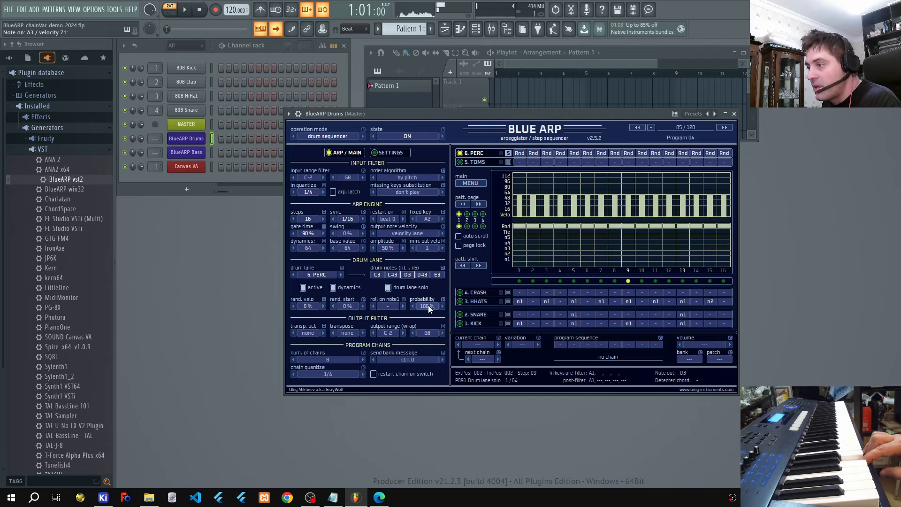
{"action": "scroll", "coordinate": [426, 305], "scroll_direction": "down", "scroll_amount": 1}
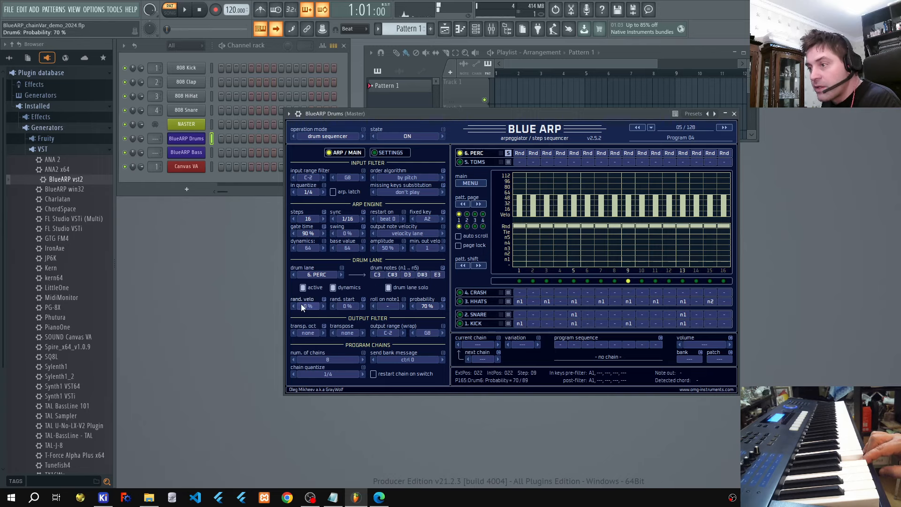
{"action": "left_click_drag", "start_coordinate": [308, 305], "coordinate": [318, 239]}
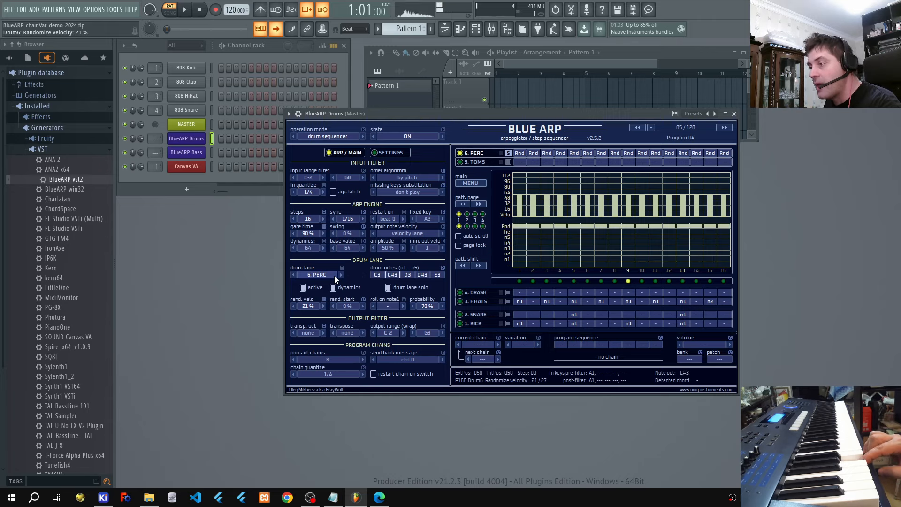
{"action": "left_click", "coordinate": [508, 154]}
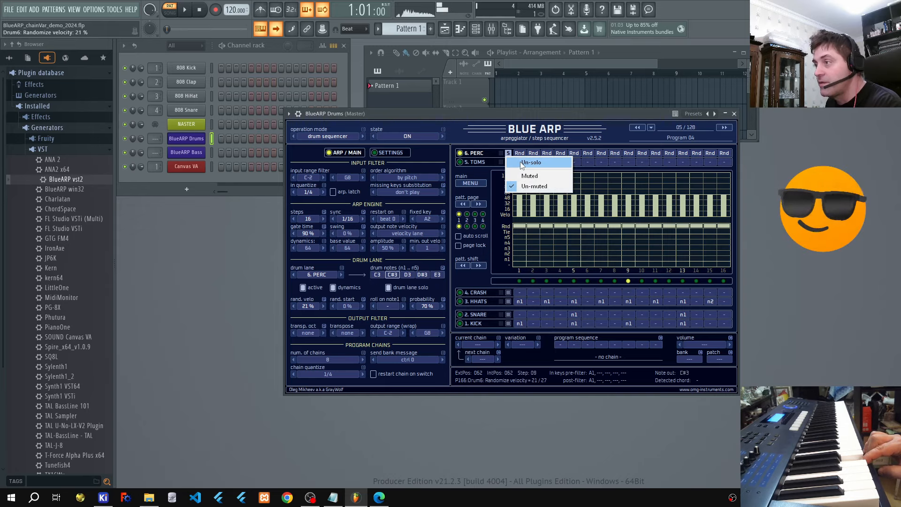
{"action": "left_click", "coordinate": [520, 162]}
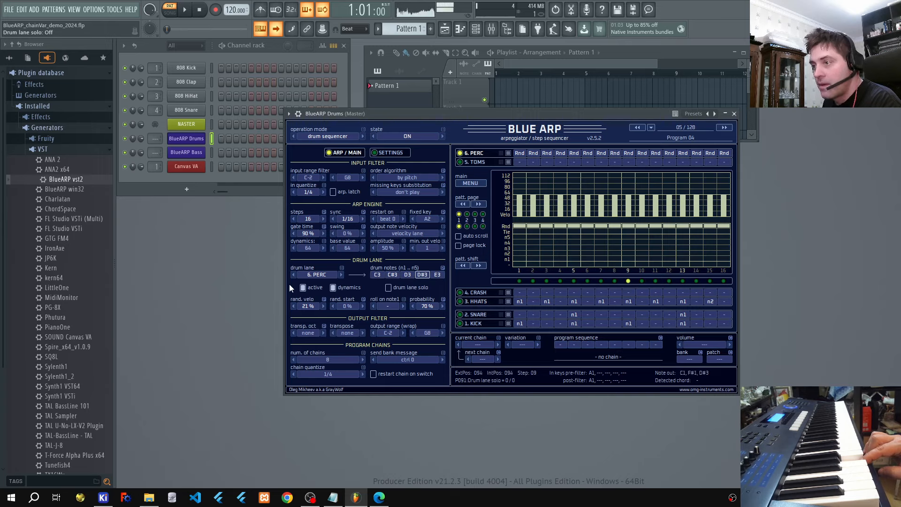
Step: Switch off dynamics for the hi-hats lane
{"action": "left_click", "coordinate": [480, 301]}
{"action": "left_click", "coordinate": [334, 288]}
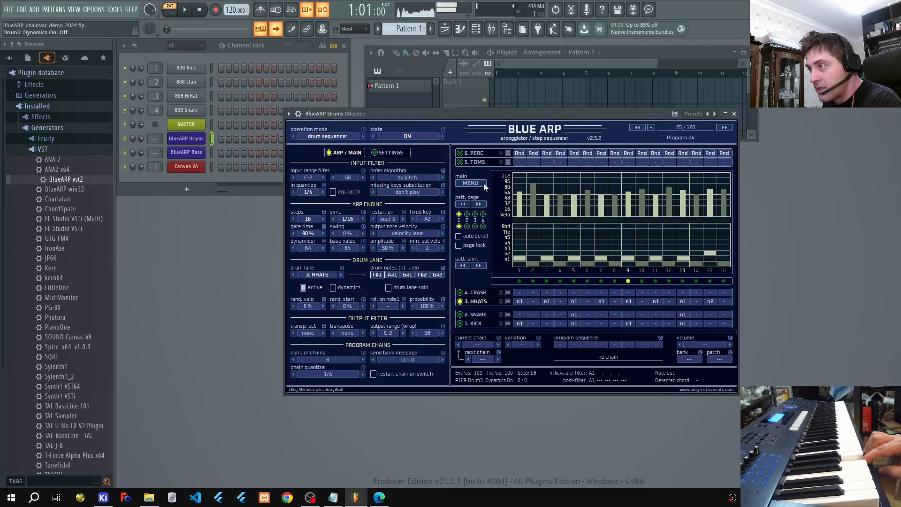
Step: Select the perc lane, lower the overall dynamics value to 18 and raise it to 60
{"action": "left_click", "coordinate": [476, 154]}
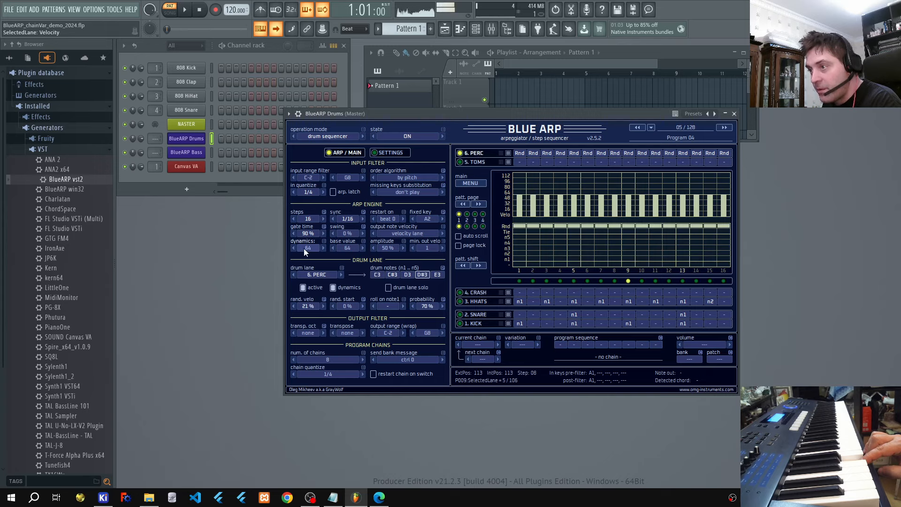
{"action": "left_click_drag", "start_coordinate": [309, 247], "coordinate": [318, 340]}
{"action": "left_click_drag", "start_coordinate": [318, 374], "coordinate": [322, 386]}
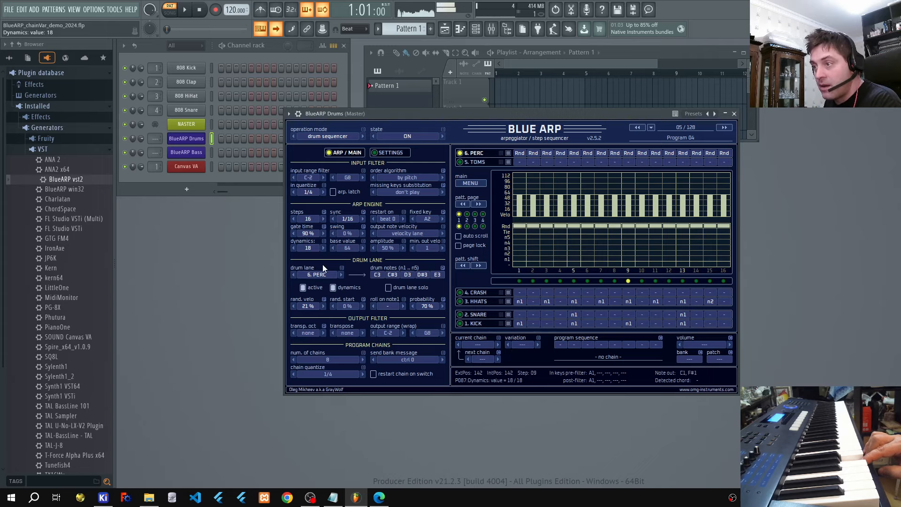
{"action": "left_click_drag", "start_coordinate": [308, 248], "coordinate": [325, 137]}
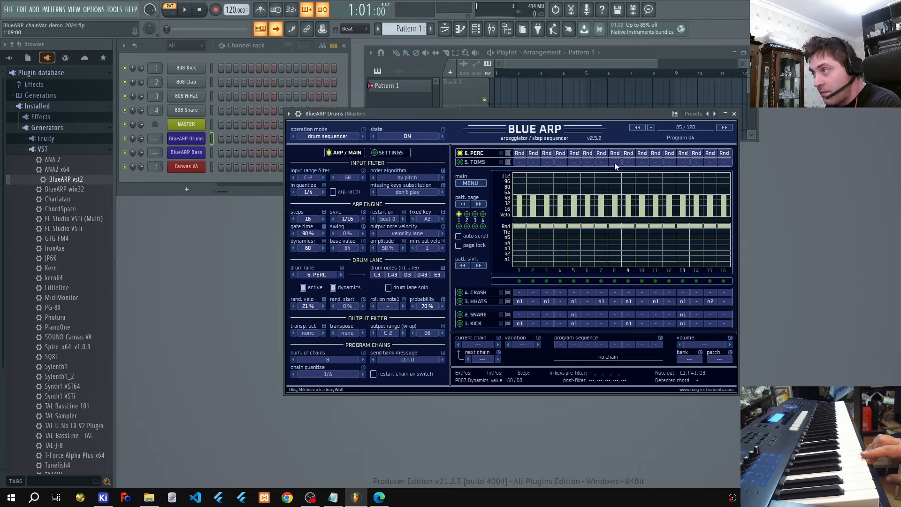
Step: Select chain 1, view its variation 1 and return to the default variation
{"action": "left_click", "coordinate": [498, 344]}
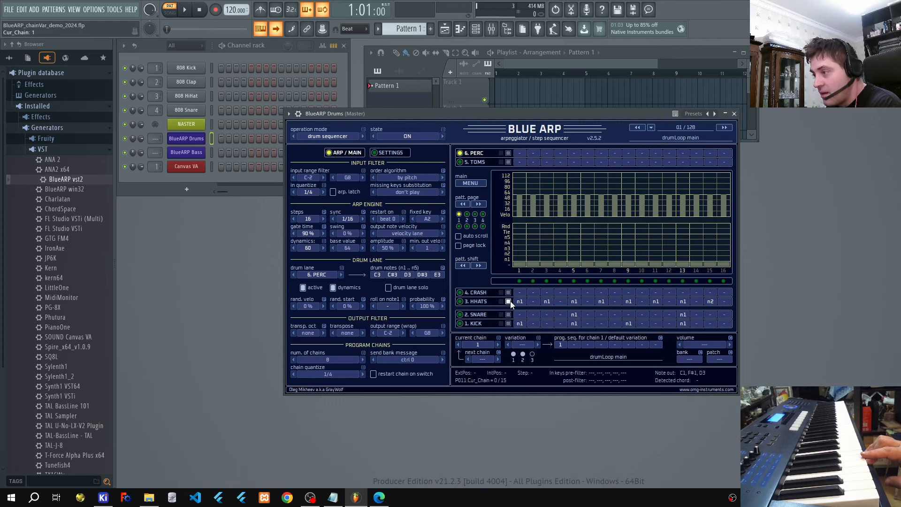
{"action": "left_click", "coordinate": [538, 344]}
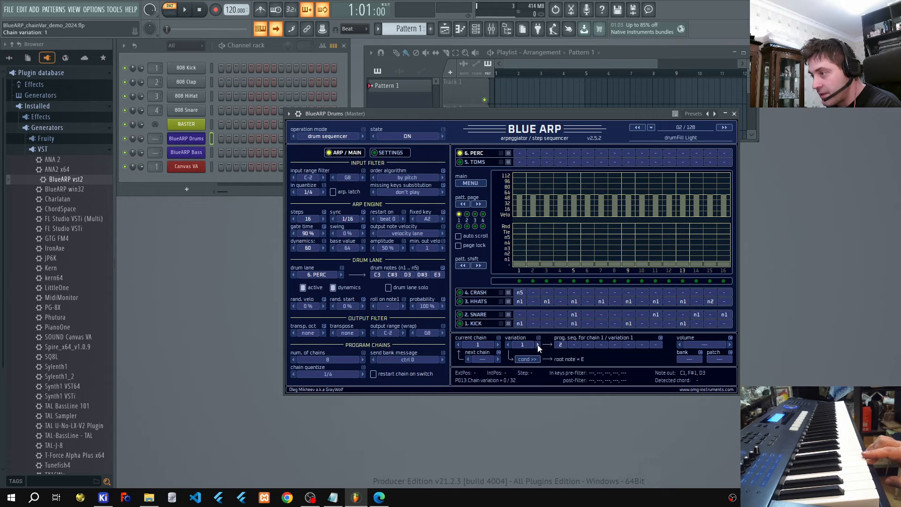
{"action": "left_click", "coordinate": [507, 344]}
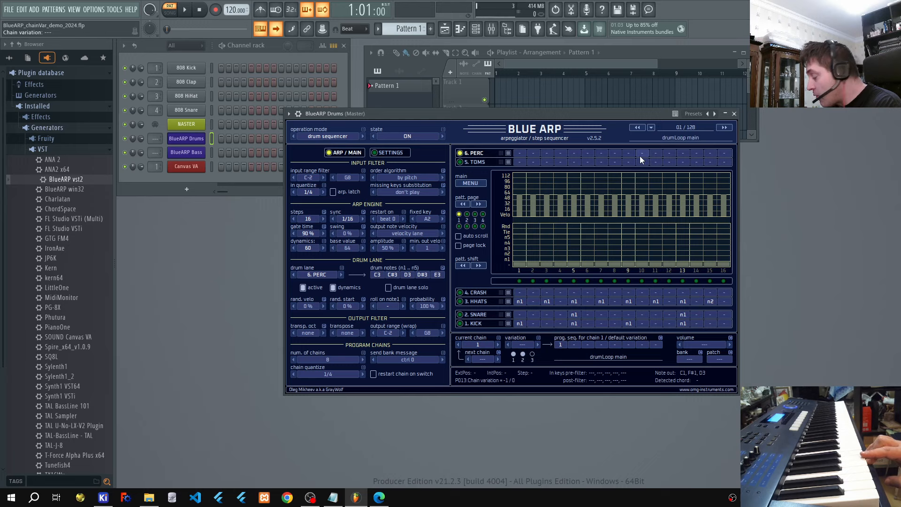
Step: Select the hi-hats lane and step through the programs drumFill Light and drumFill Hard
{"action": "left_click", "coordinate": [475, 301]}
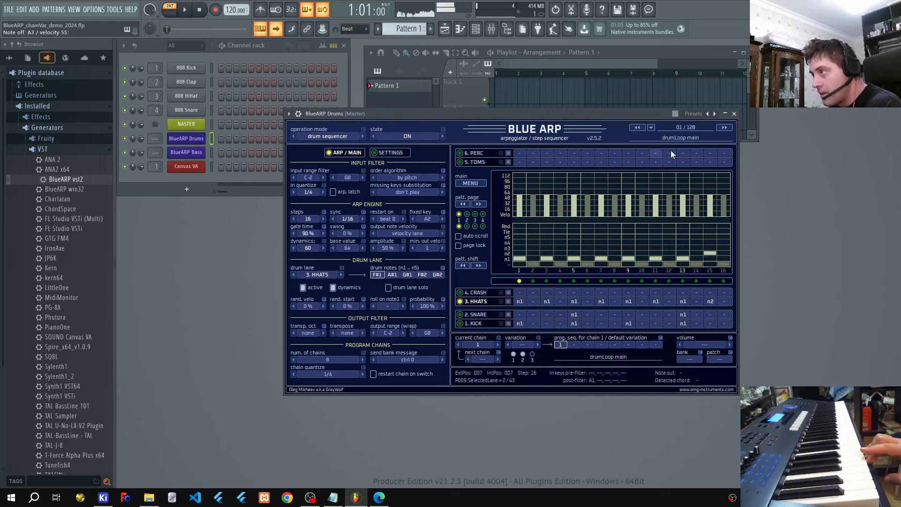
{"action": "left_click", "coordinate": [722, 130]}
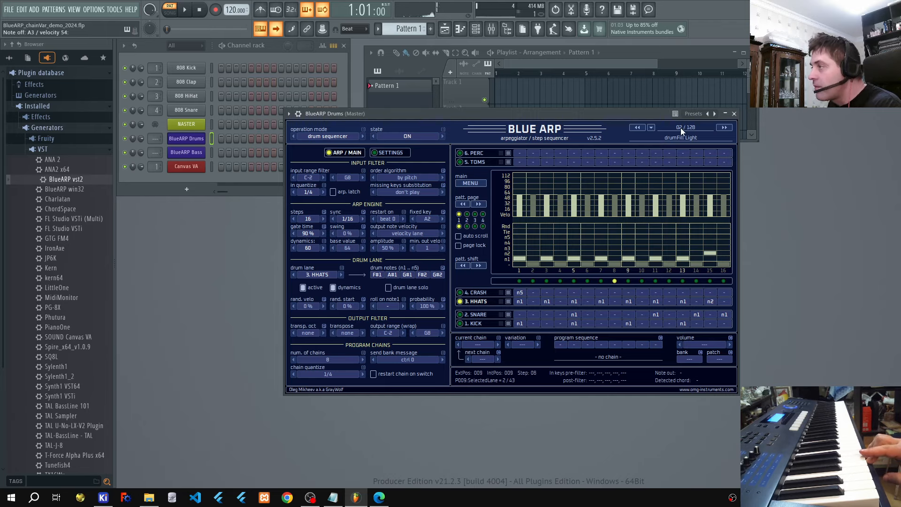
{"action": "left_click", "coordinate": [726, 127]}
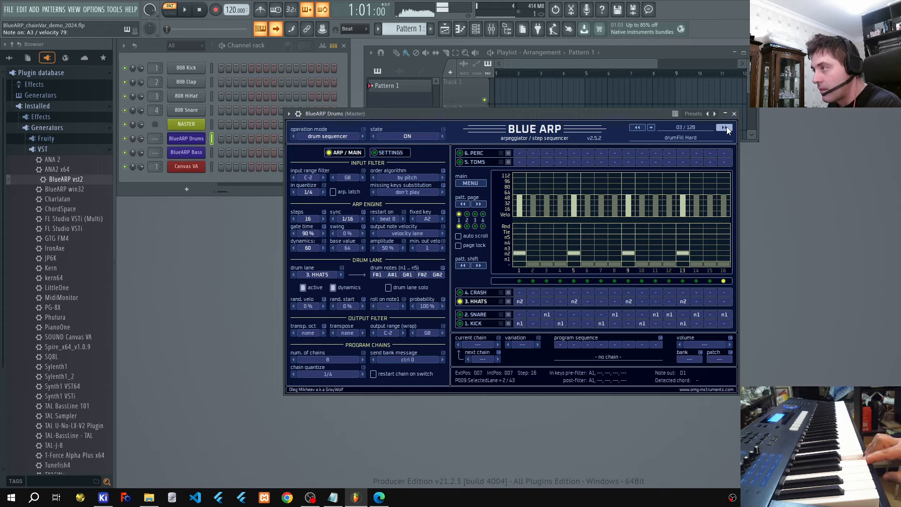
Step: Reselect chain 1 and step through variations 1 and 2, ending on the default variation
{"action": "left_click", "coordinate": [497, 344]}
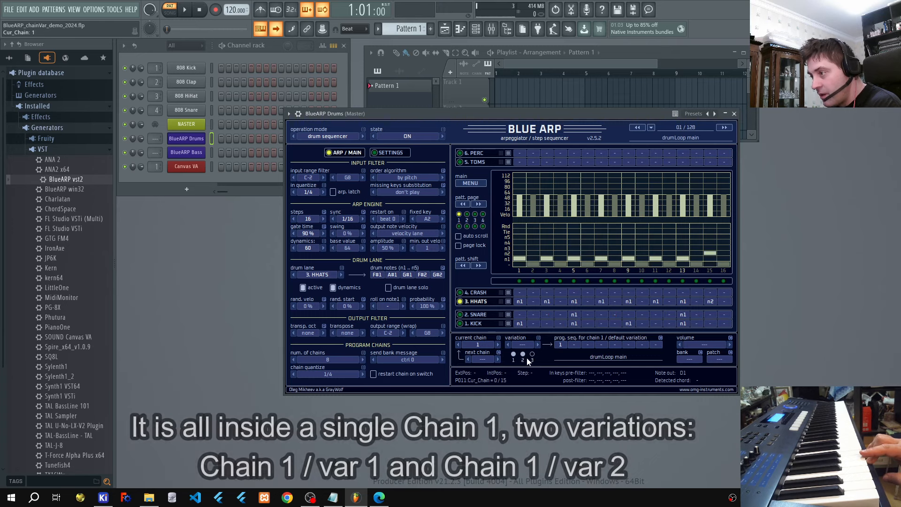
{"action": "left_click", "coordinate": [536, 346]}
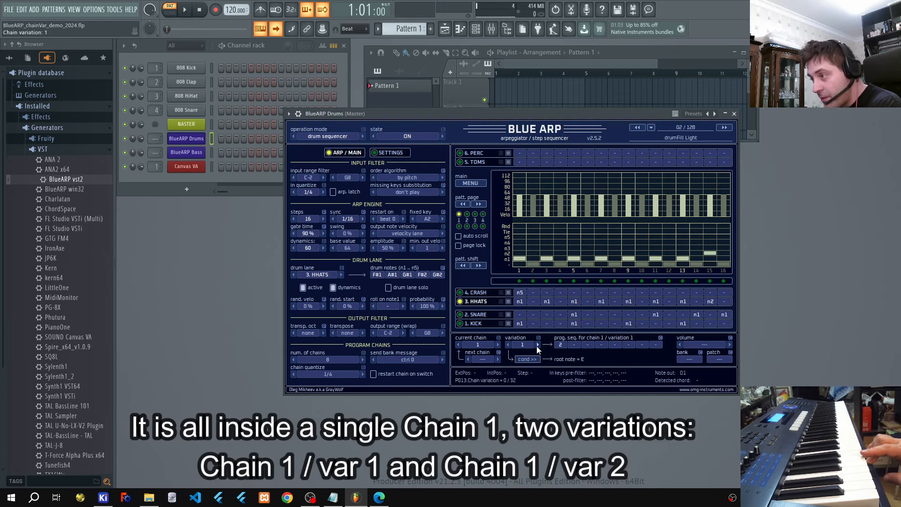
{"action": "left_click", "coordinate": [536, 345]}
{"action": "left_click", "coordinate": [507, 345]}
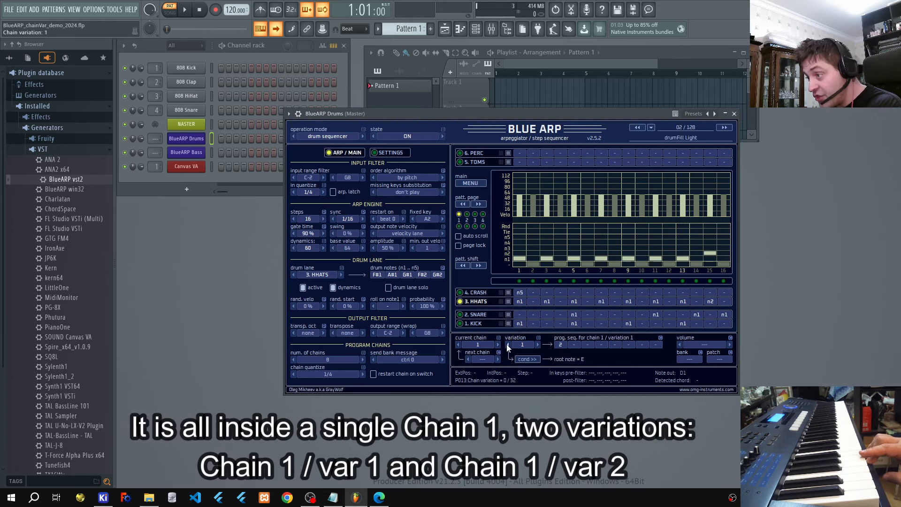
{"action": "left_click", "coordinate": [508, 345]}
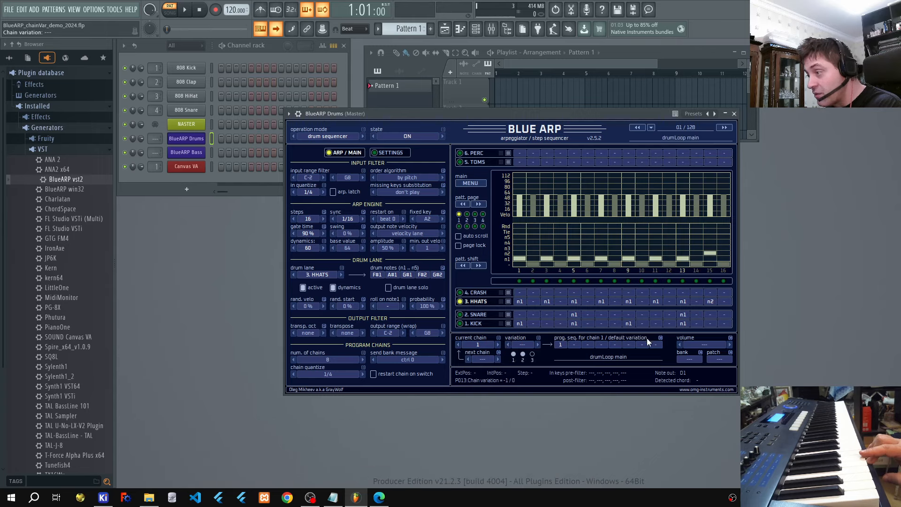
Step: Show the condition settings of chain 1's variation 1 and look through the available condition types and root note values
{"action": "left_click", "coordinate": [537, 345]}
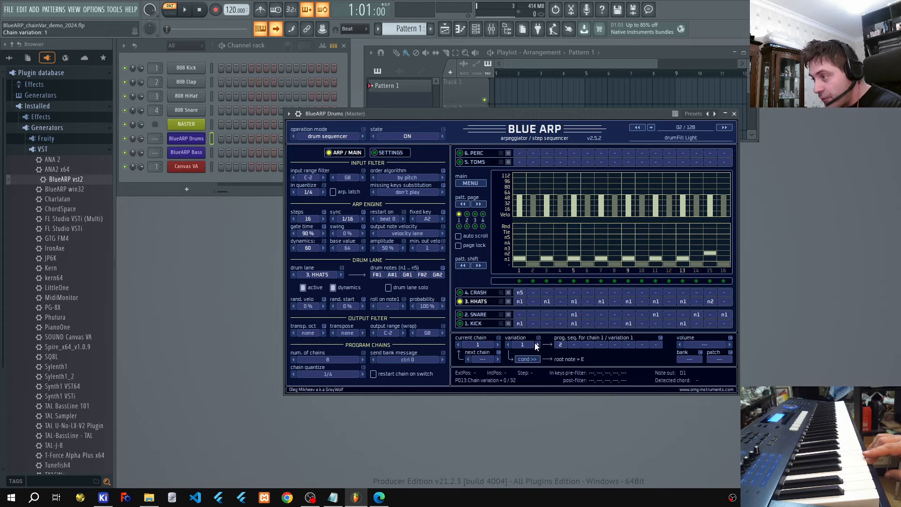
{"action": "left_click", "coordinate": [530, 359]}
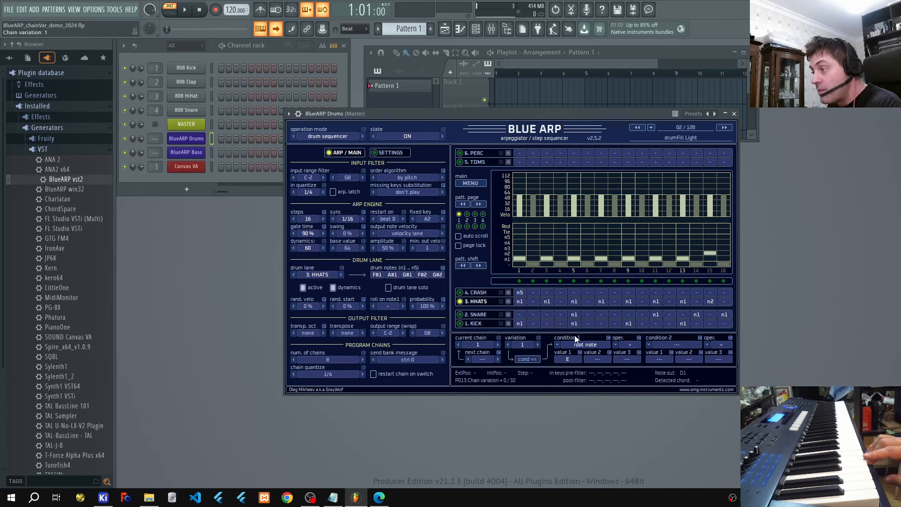
{"action": "left_click", "coordinate": [582, 346]}
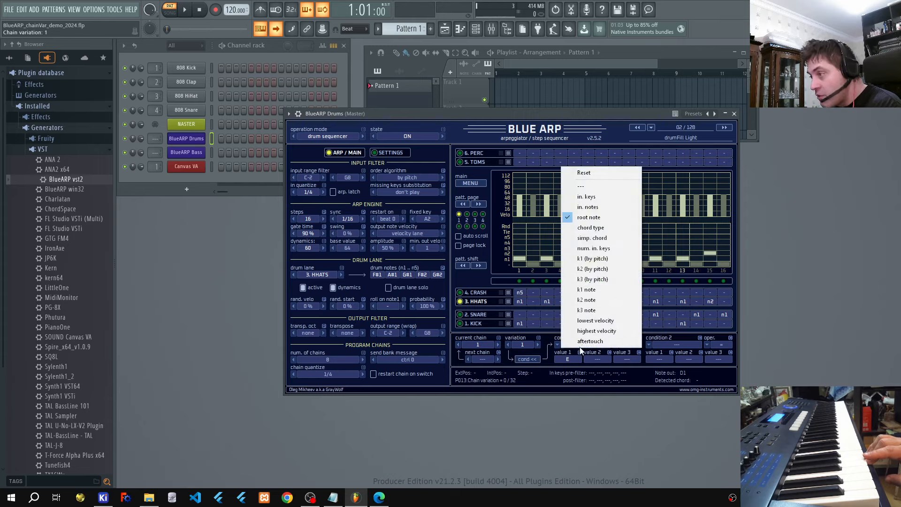
{"action": "left_click", "coordinate": [566, 361]}
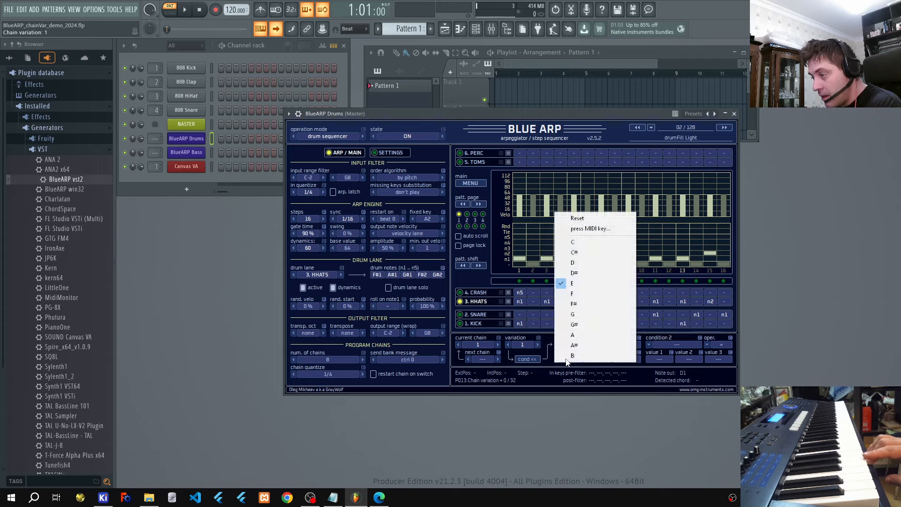
{"action": "left_click", "coordinate": [548, 370]}
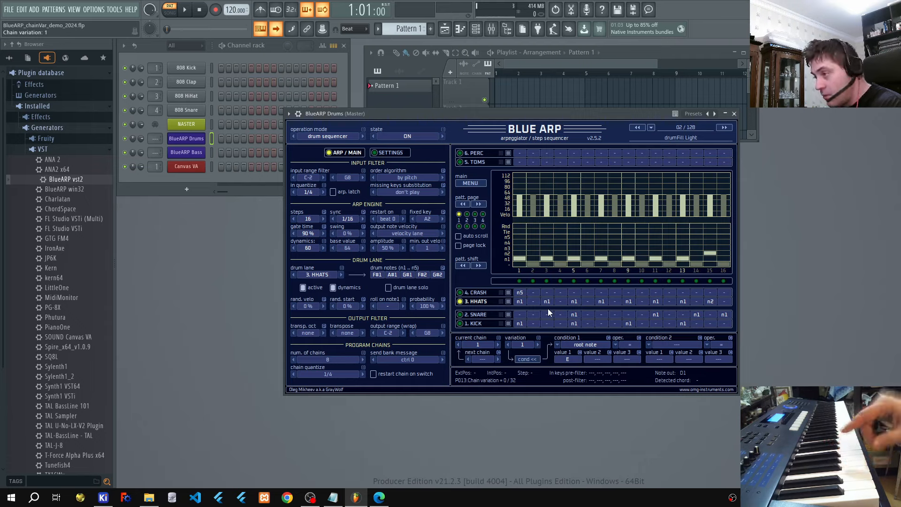
{"action": "left_click", "coordinate": [573, 347]}
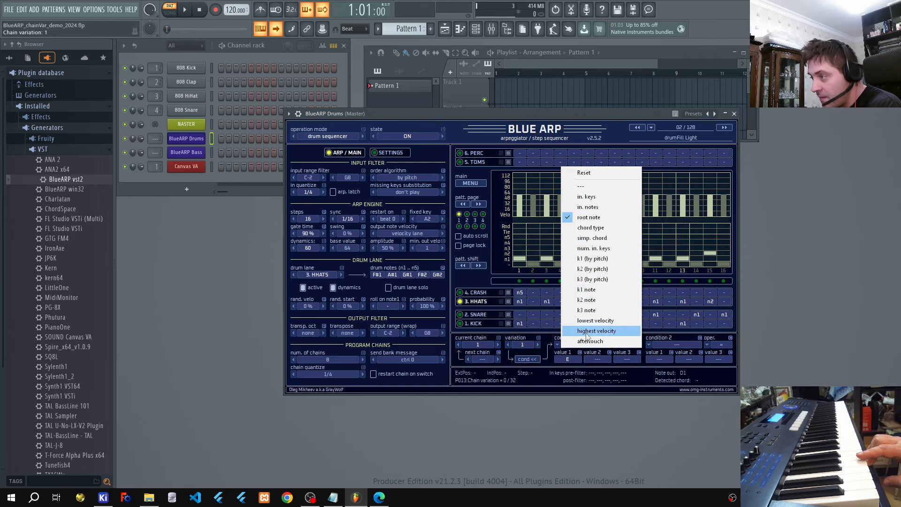
{"action": "left_click", "coordinate": [543, 380]}
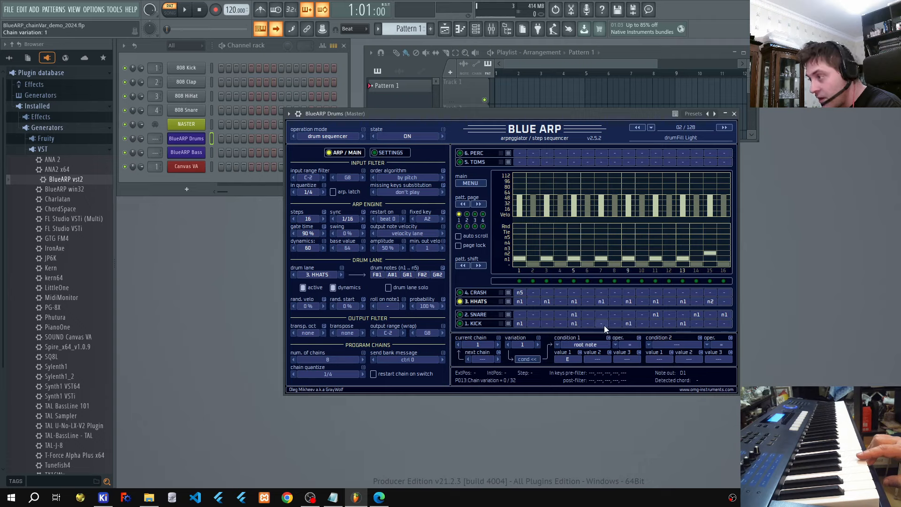
Step: Review the condition operators and the conditions of chain 1's variation 2, returning to the default variation's program sequence
{"action": "left_click", "coordinate": [623, 345]}
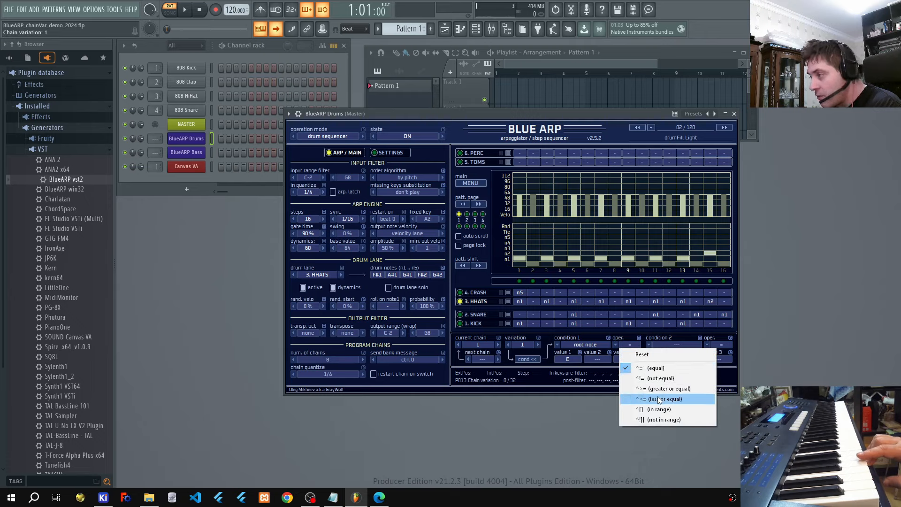
{"action": "left_click", "coordinate": [657, 345]}
{"action": "left_click", "coordinate": [537, 345]}
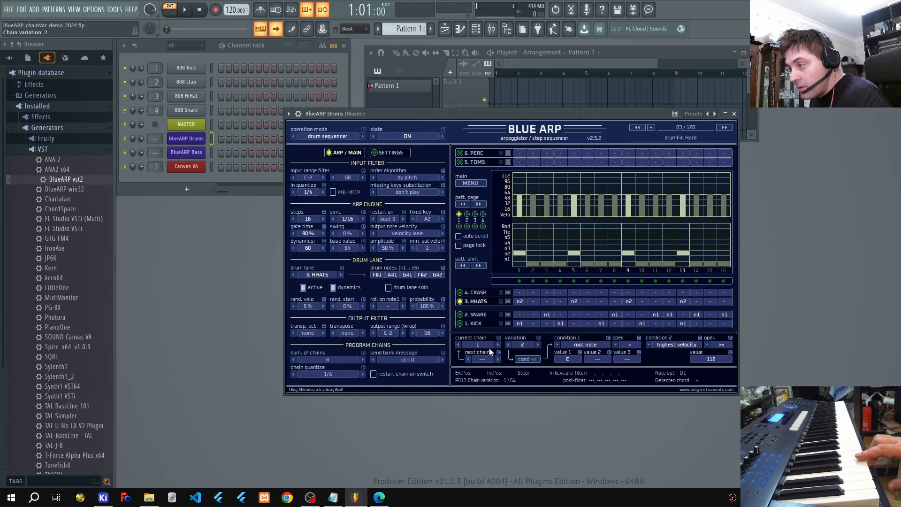
{"action": "left_click", "coordinate": [526, 360]}
{"action": "left_click", "coordinate": [507, 345]}
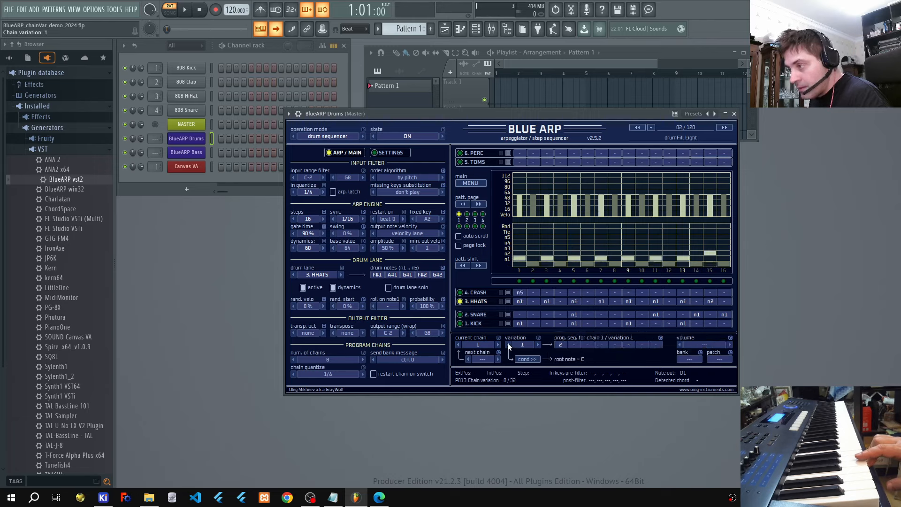
{"action": "left_click", "coordinate": [508, 345]}
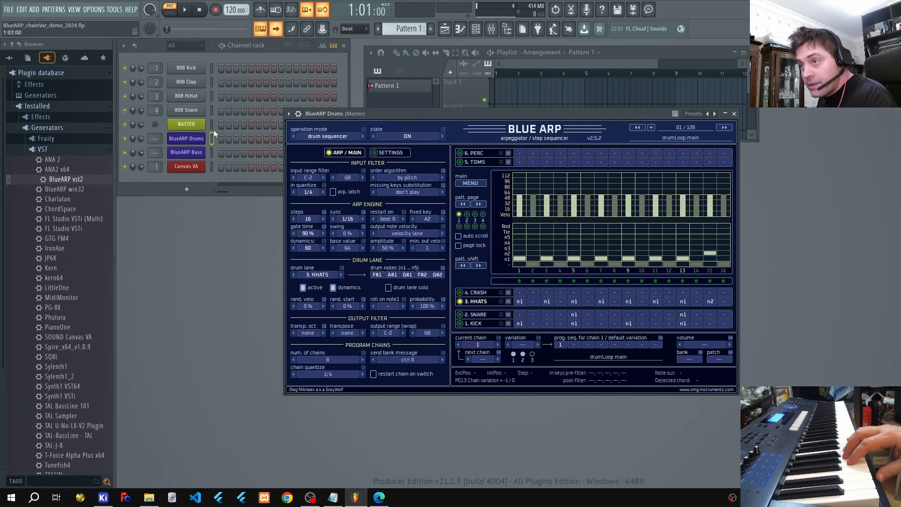
Step: Inspect the BlueARP Bass arpeggiator and the Canvas VA sound module, closing each window after viewing it
{"action": "left_click", "coordinate": [213, 153]}
{"action": "left_click", "coordinate": [202, 153]}
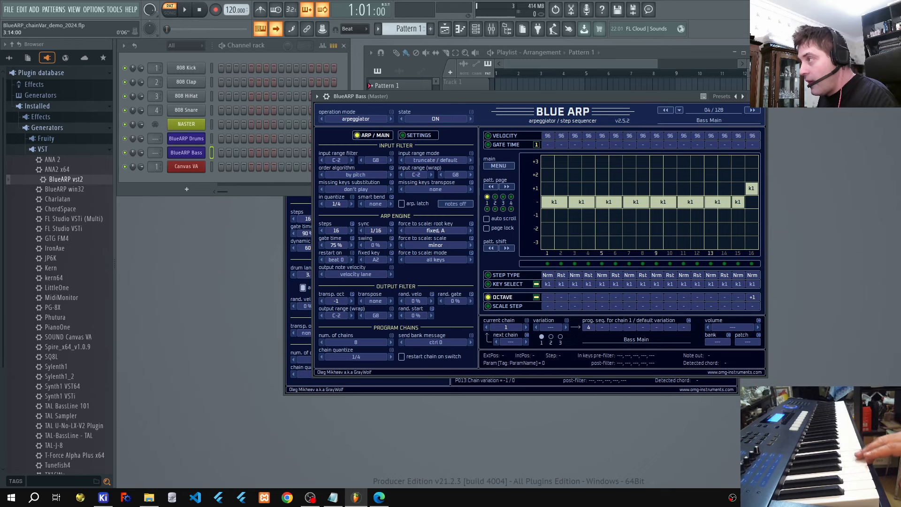
{"action": "left_click", "coordinate": [762, 96]}
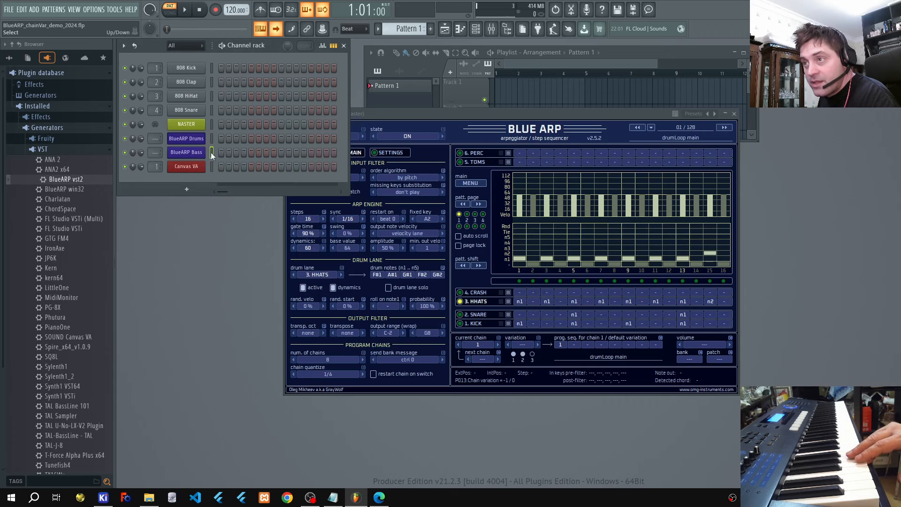
{"action": "left_click", "coordinate": [196, 167]}
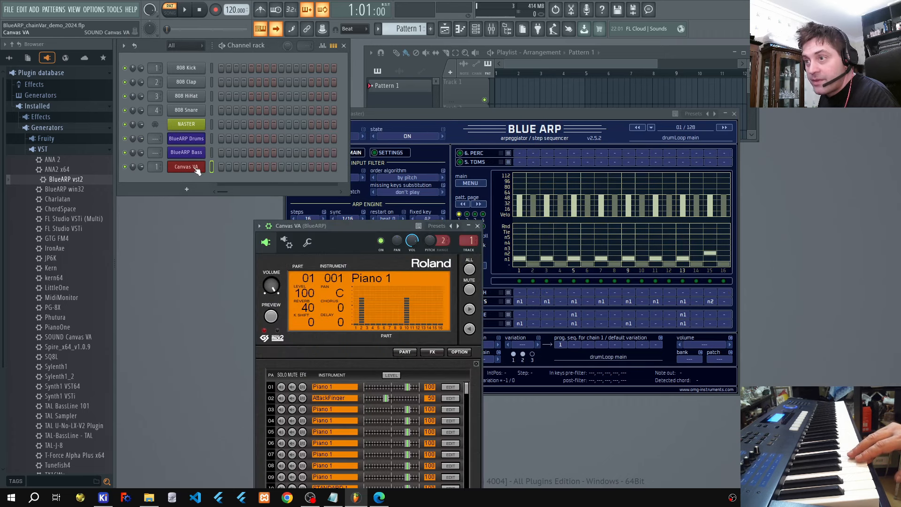
{"action": "left_click_drag", "start_coordinate": [373, 234], "coordinate": [661, 113]}
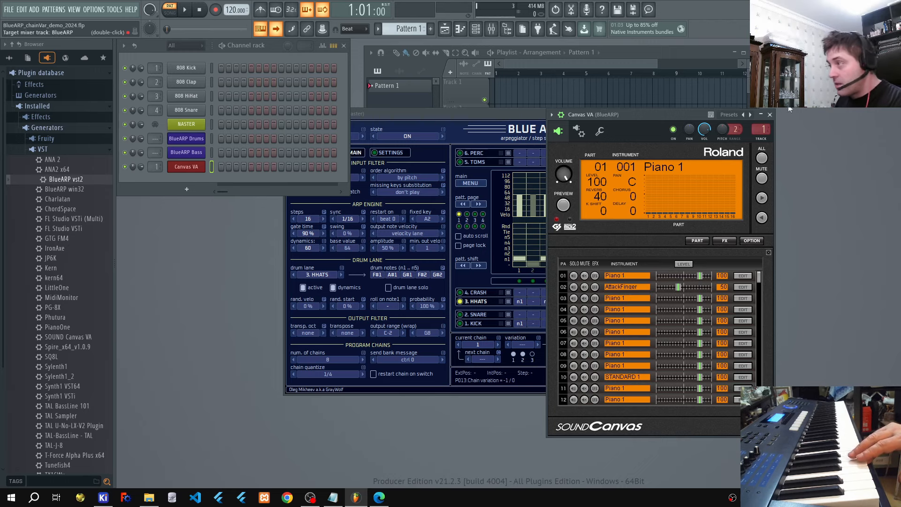
{"action": "key", "text": "Escape"}
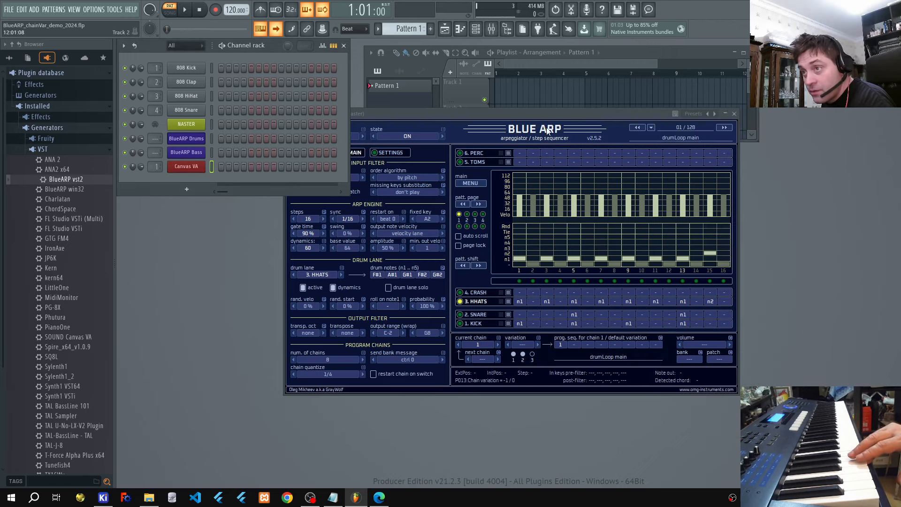
Step: Check the MIDI routing settings of BlueARP Drums and BlueARP Bass, returning each to its main arpeggiator parameters
{"action": "left_click", "coordinate": [199, 140]}
{"action": "left_click", "coordinate": [199, 139]}
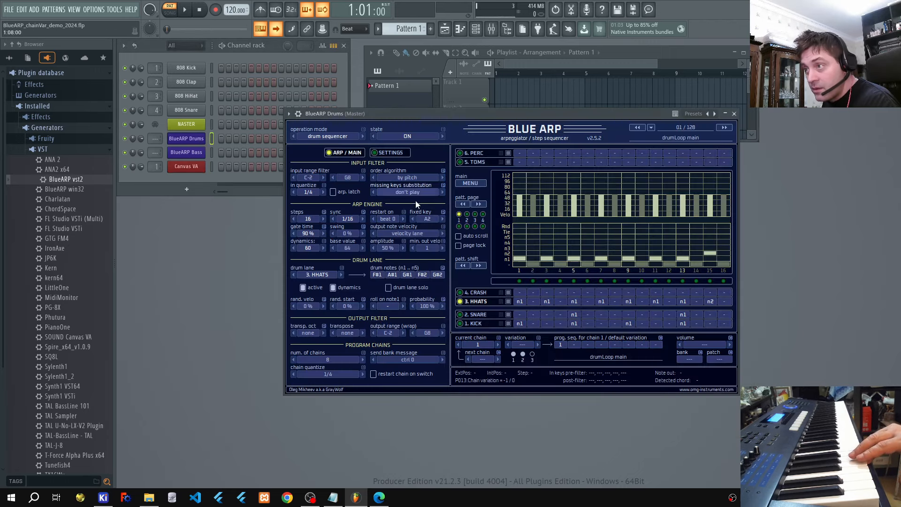
{"action": "left_click", "coordinate": [390, 153]}
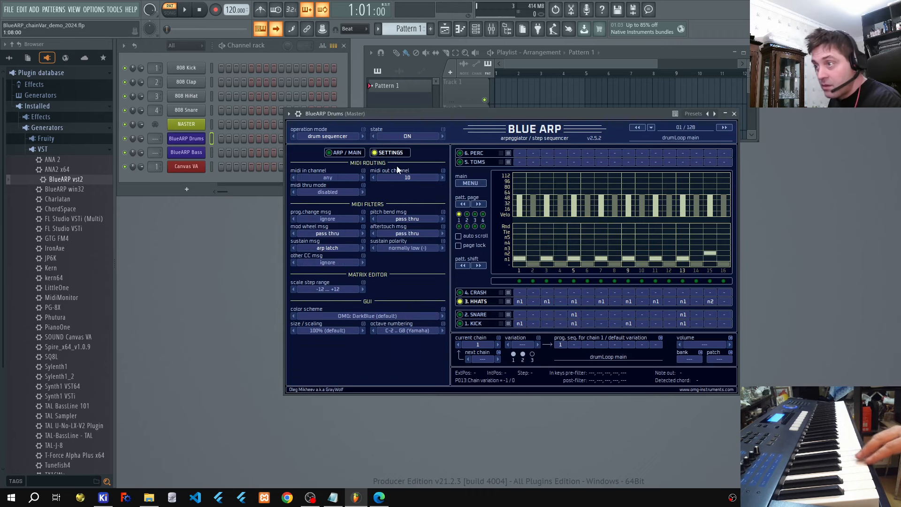
{"action": "left_click", "coordinate": [344, 153]}
{"action": "left_click", "coordinate": [201, 153]}
{"action": "left_click", "coordinate": [413, 136]}
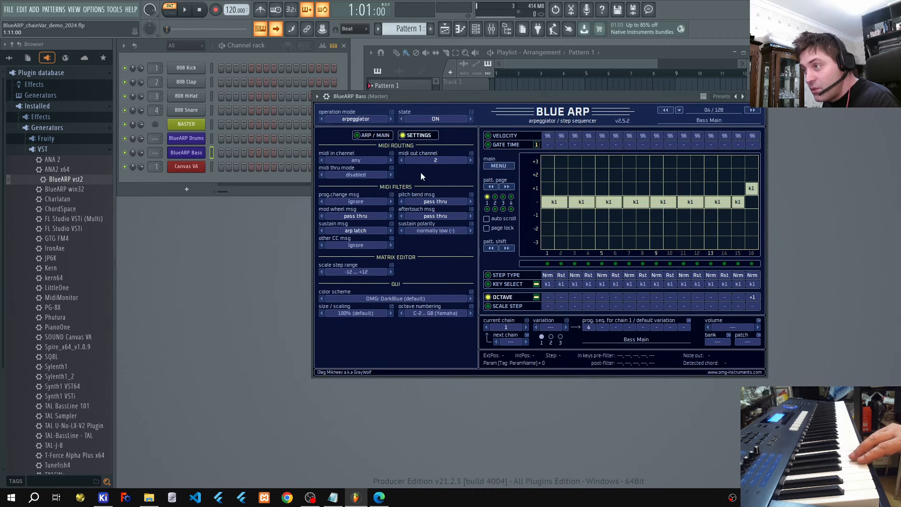
{"action": "left_click", "coordinate": [370, 136]}
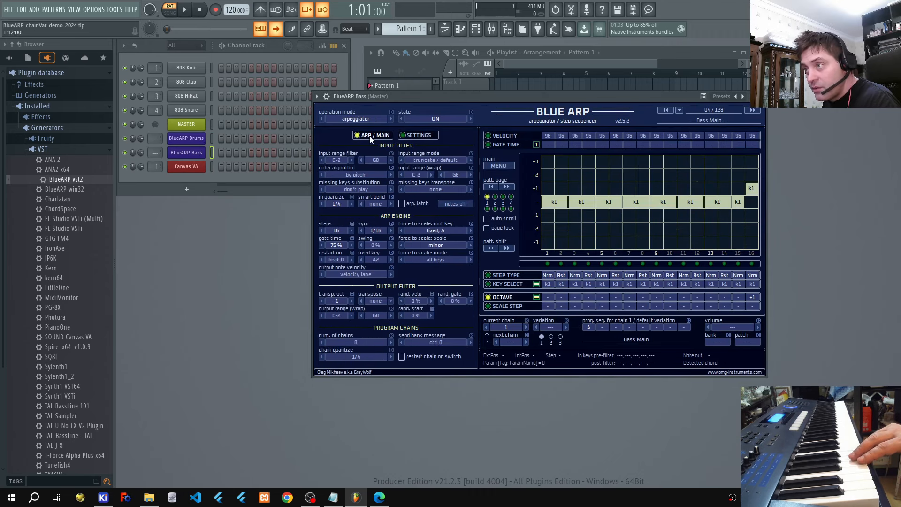
Step: Bring up the BlueARP Drums window, move it clear of the channel rack and playlist, and close the BlueARP Bass window
{"action": "left_click", "coordinate": [212, 123]}
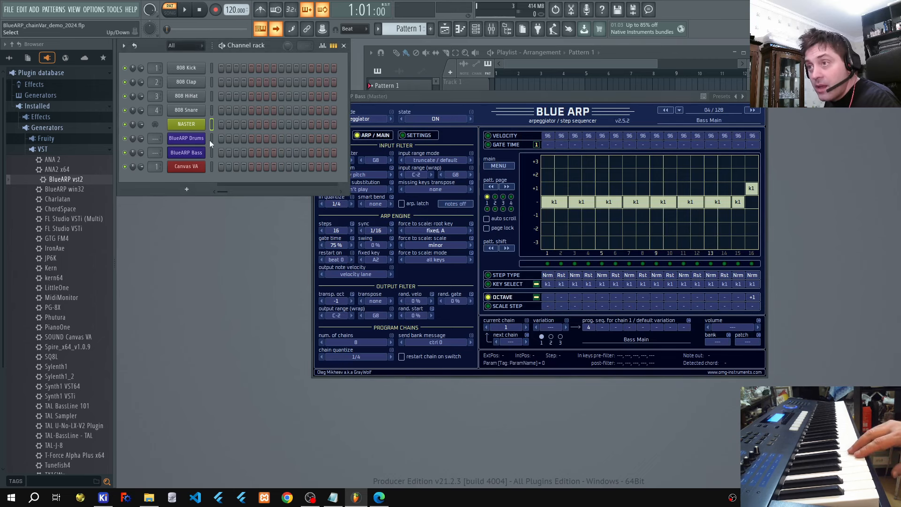
{"action": "left_click", "coordinate": [192, 140]}
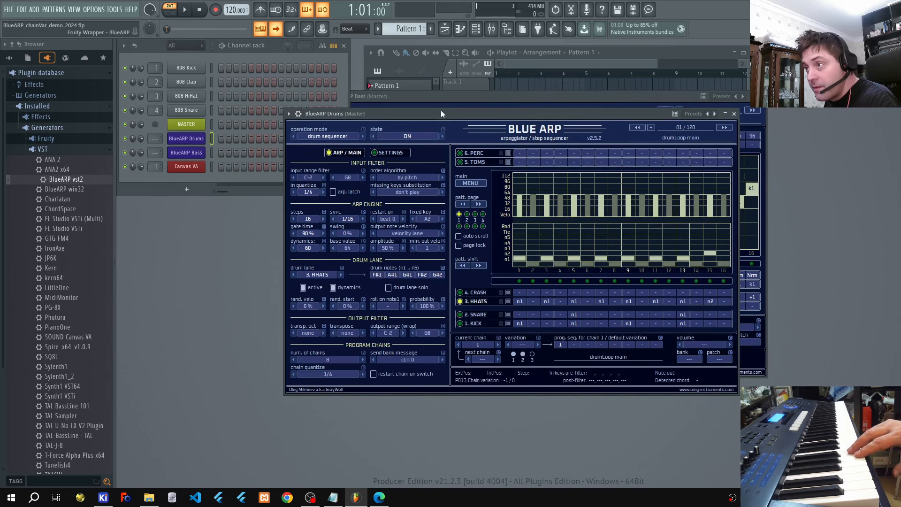
{"action": "left_click_drag", "start_coordinate": [441, 114], "coordinate": [466, 160]}
{"action": "left_click", "coordinate": [762, 96]}
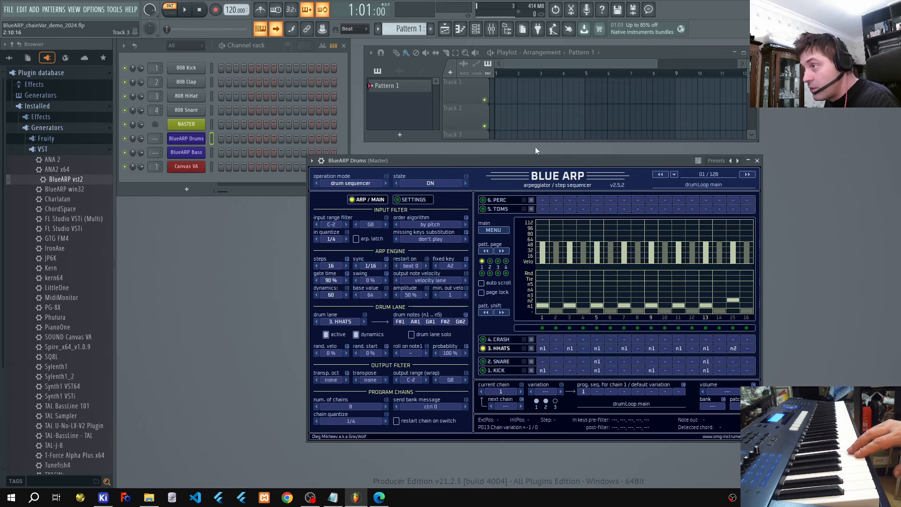
{"action": "left_click_drag", "start_coordinate": [542, 156], "coordinate": [609, 157]}
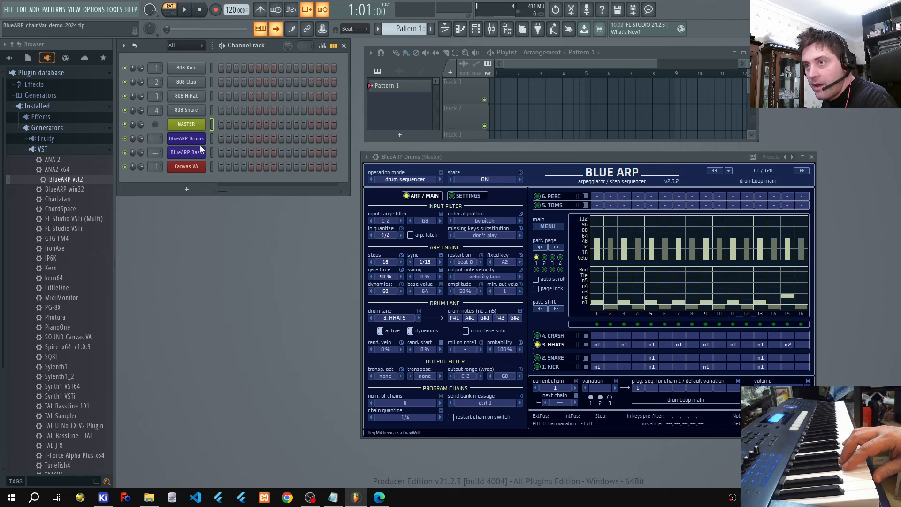
Step: Open BlueARP Bass and examine the program sequence and condition of chain 1's variation 1
{"action": "left_click", "coordinate": [186, 152]}
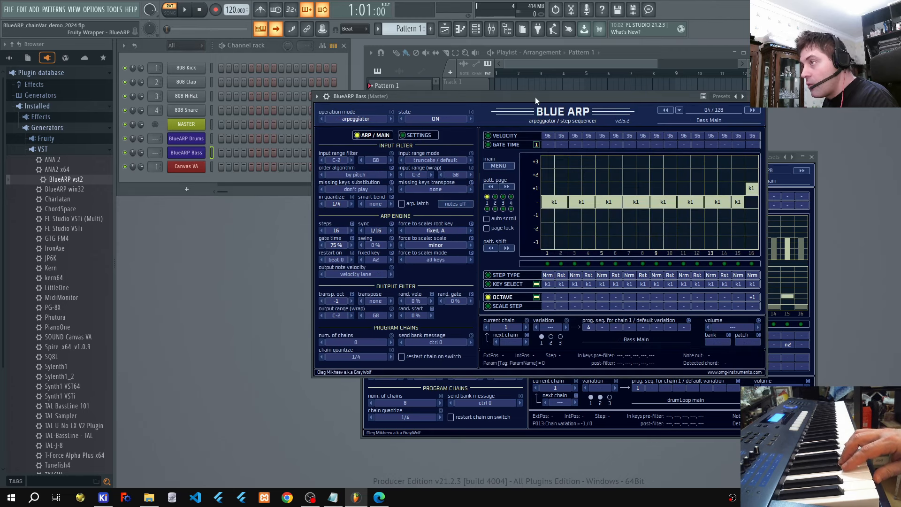
{"action": "left_click_drag", "start_coordinate": [535, 97], "coordinate": [488, 102]}
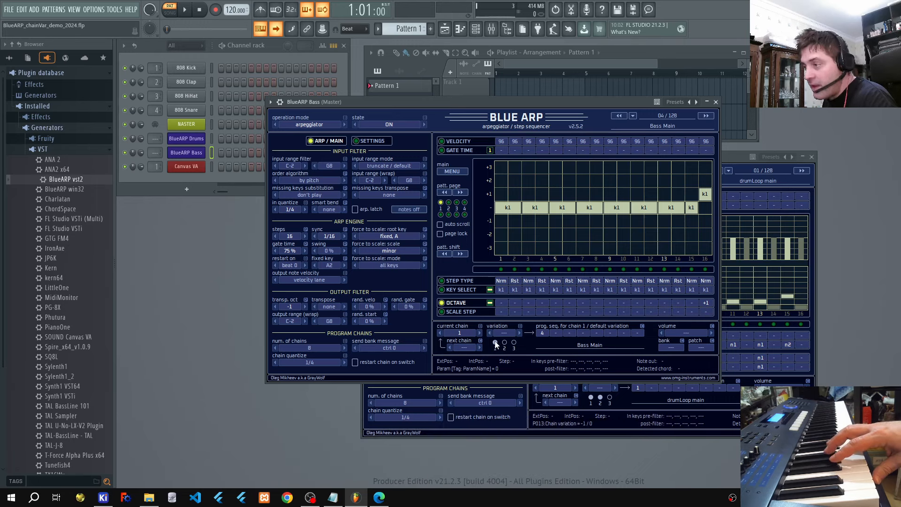
{"action": "left_click", "coordinate": [519, 332]}
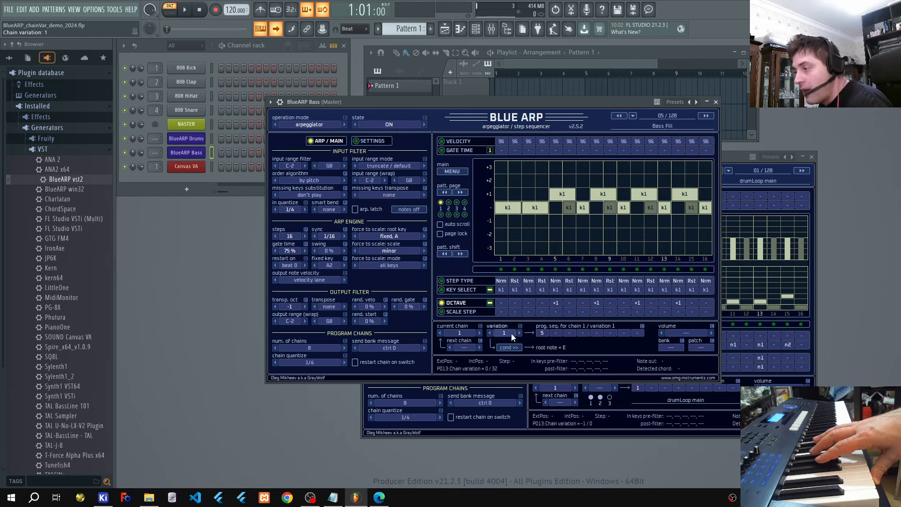
{"action": "left_click", "coordinate": [510, 347]}
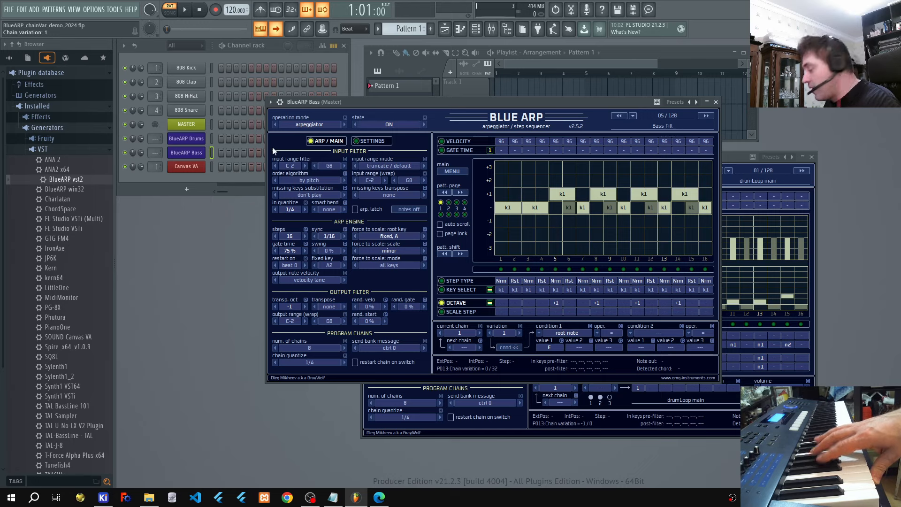
{"action": "left_click", "coordinate": [508, 348]}
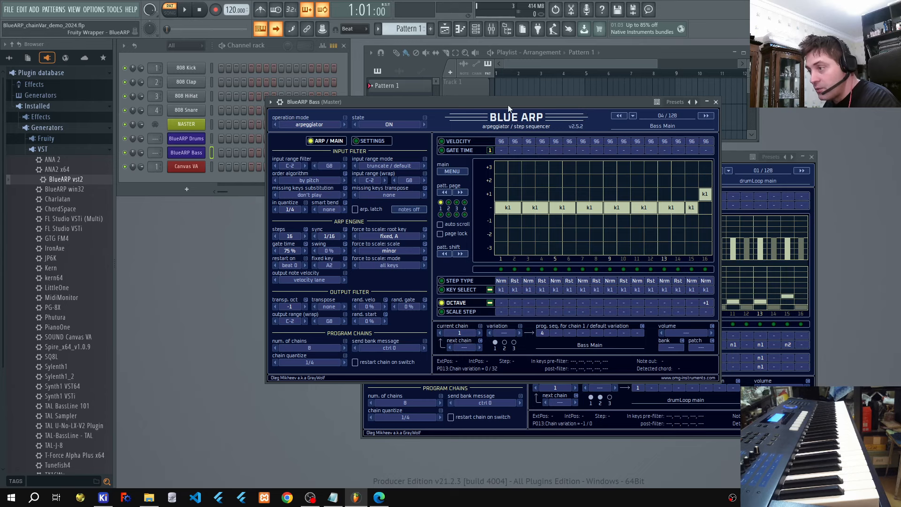
Step: Bring BlueARP Drums to the front and view the GUI size/scaling options in its settings, leaving the scaling at 100% (default)
{"action": "left_click", "coordinate": [750, 157]}
{"action": "left_click_drag", "start_coordinate": [616, 155], "coordinate": [585, 140]}
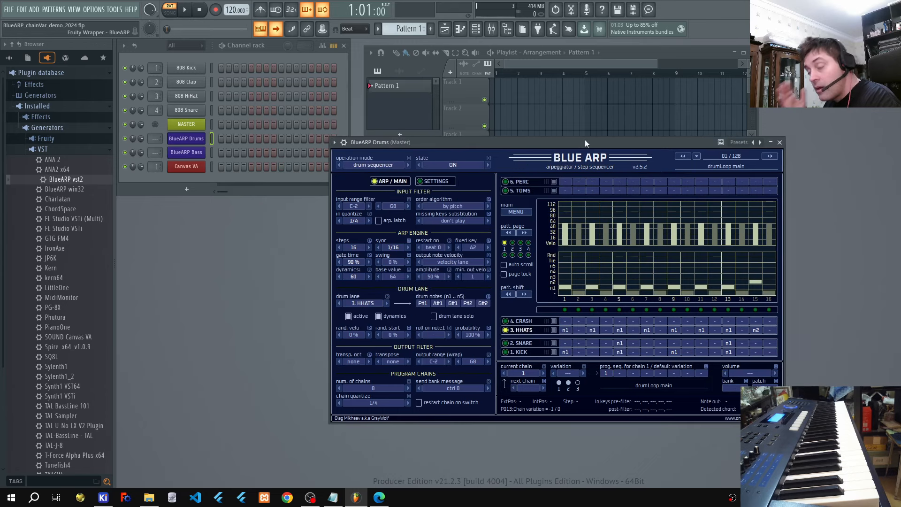
{"action": "left_click", "coordinate": [436, 182]}
{"action": "left_click", "coordinate": [356, 359]}
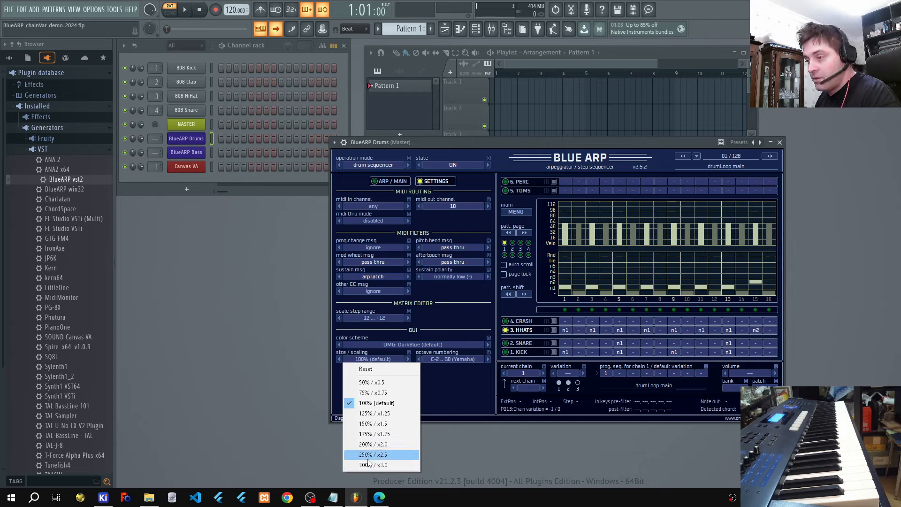
{"action": "left_click", "coordinate": [449, 373]}
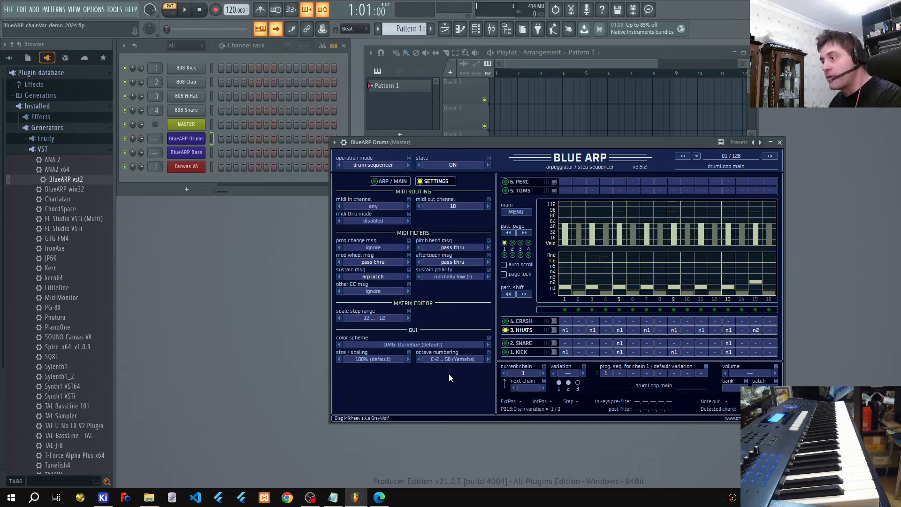
{"action": "left_click", "coordinate": [360, 360]}
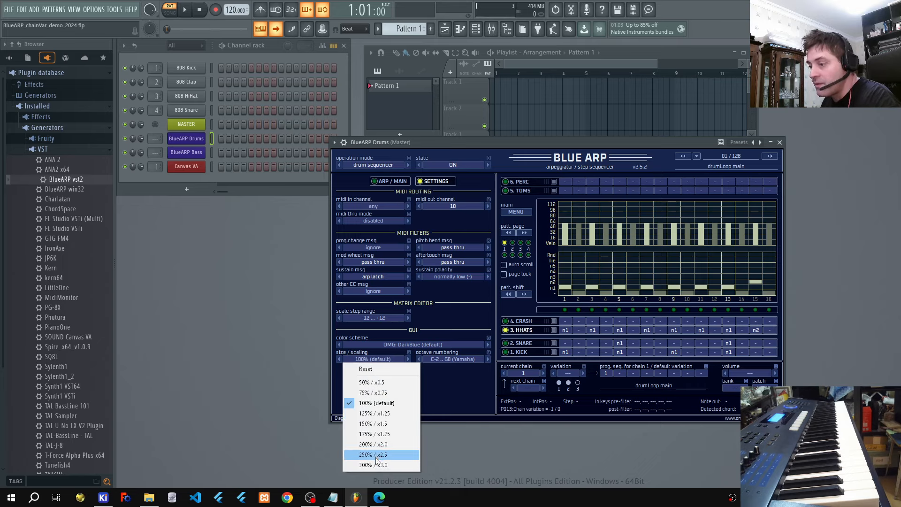
{"action": "left_click", "coordinate": [280, 362]}
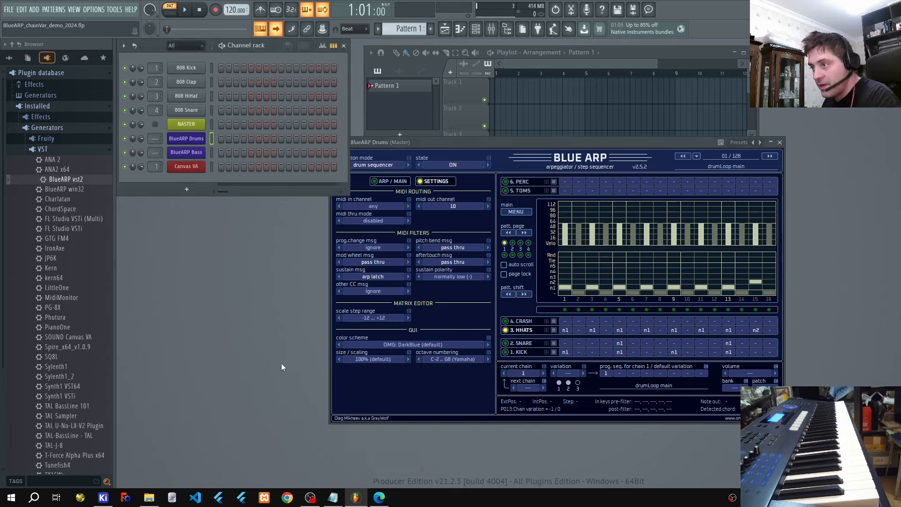
{"action": "left_click", "coordinate": [310, 497]}
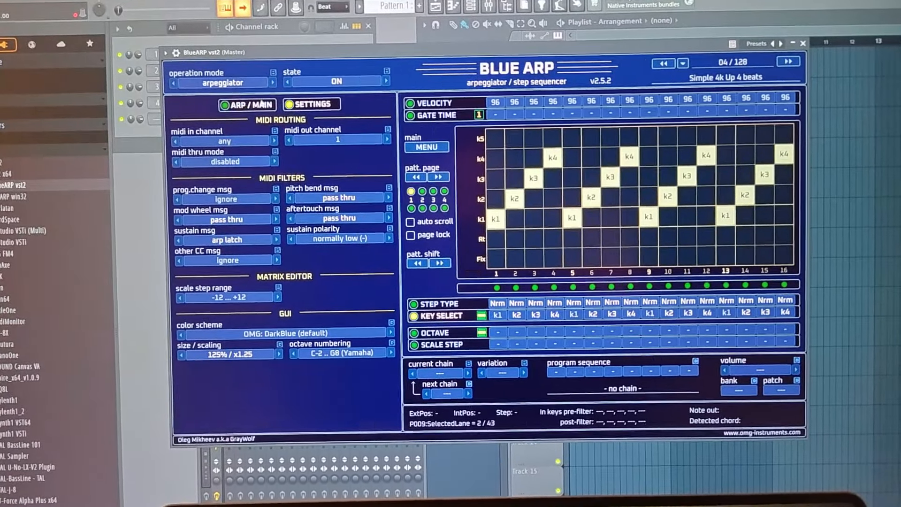
Step: Return BlueARP from its settings to the main arpeggiator parameters
{"action": "left_click", "coordinate": [247, 104]}
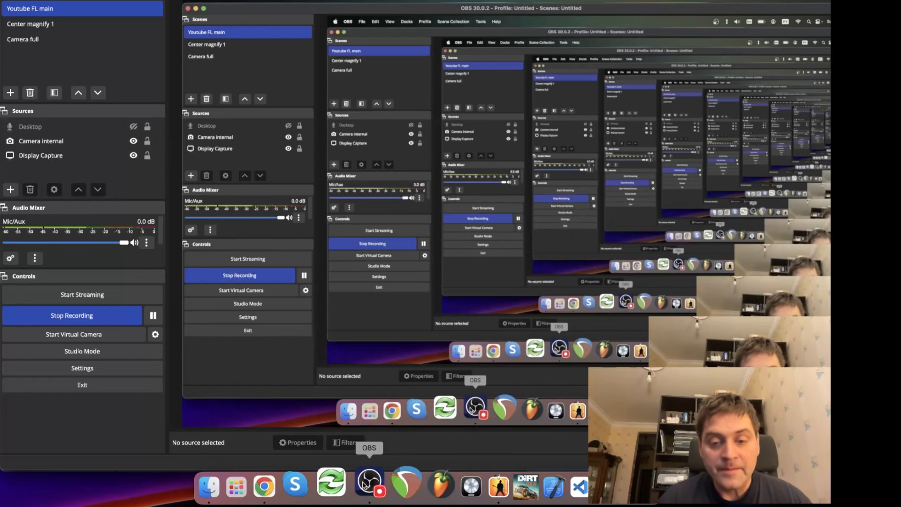
Step: Switch to MainStage and view the Retro Synth instrument on the Classic Electric Piano channel strip, closing its window when done
{"action": "left_click", "coordinate": [475, 488]}
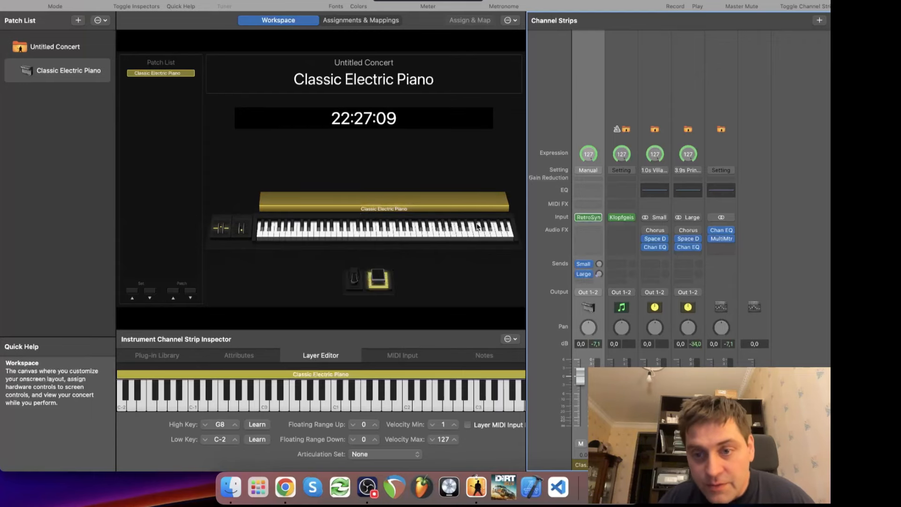
{"action": "left_click", "coordinate": [589, 218]}
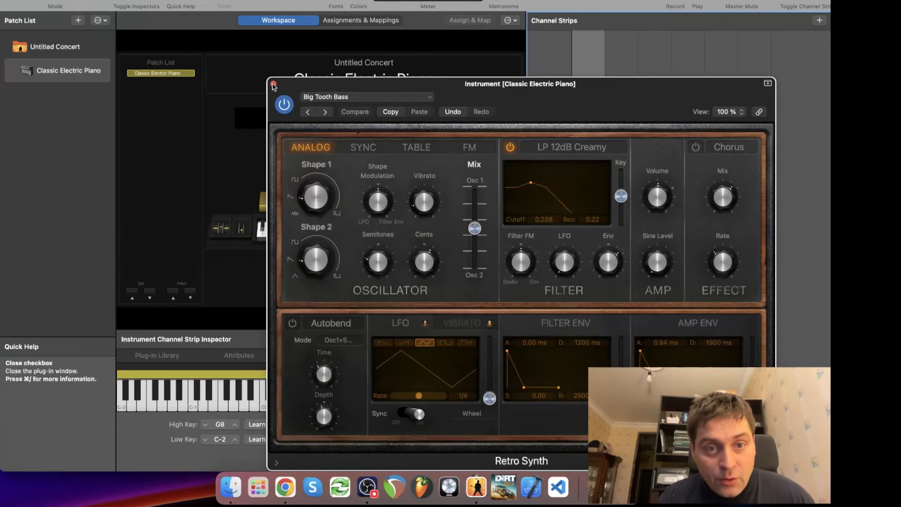
{"action": "left_click", "coordinate": [274, 84]}
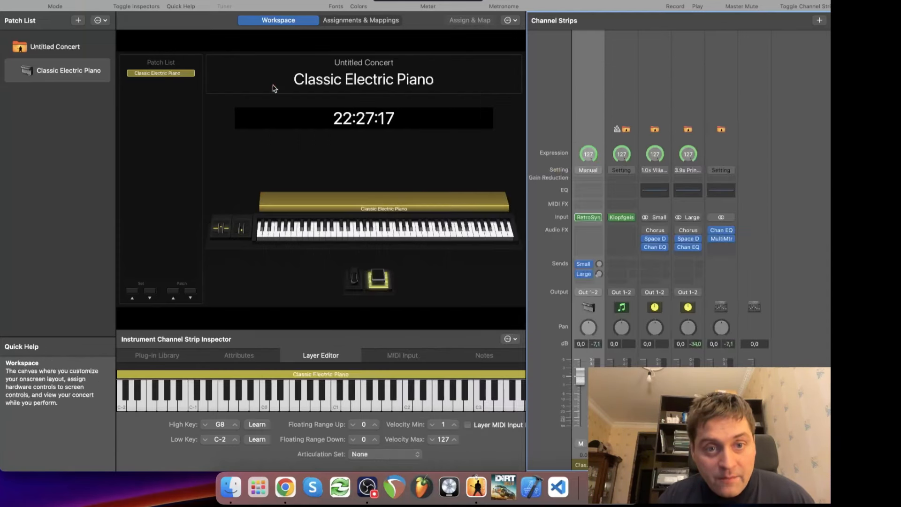
Step: Insert the omg-instruments BlueARP Audio Unit as a MIDI effect on the Classic Electric Piano strip and move its window higher
{"action": "left_click", "coordinate": [598, 207]}
{"action": "mouse_move", "coordinate": [617, 328]}
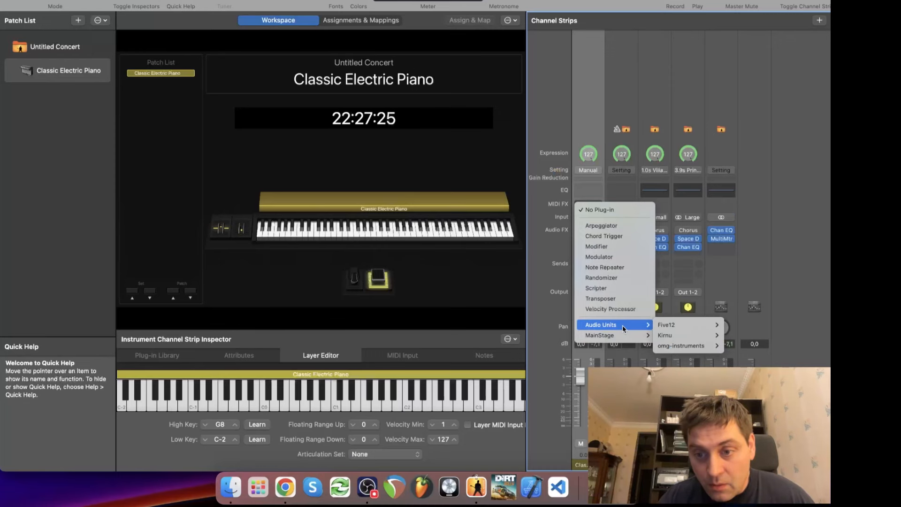
{"action": "mouse_move", "coordinate": [686, 349]}
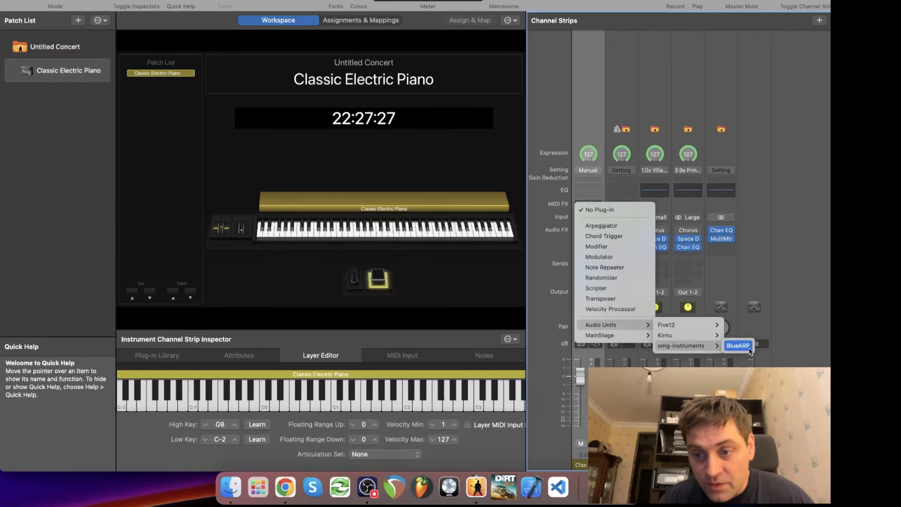
{"action": "left_click", "coordinate": [739, 346]}
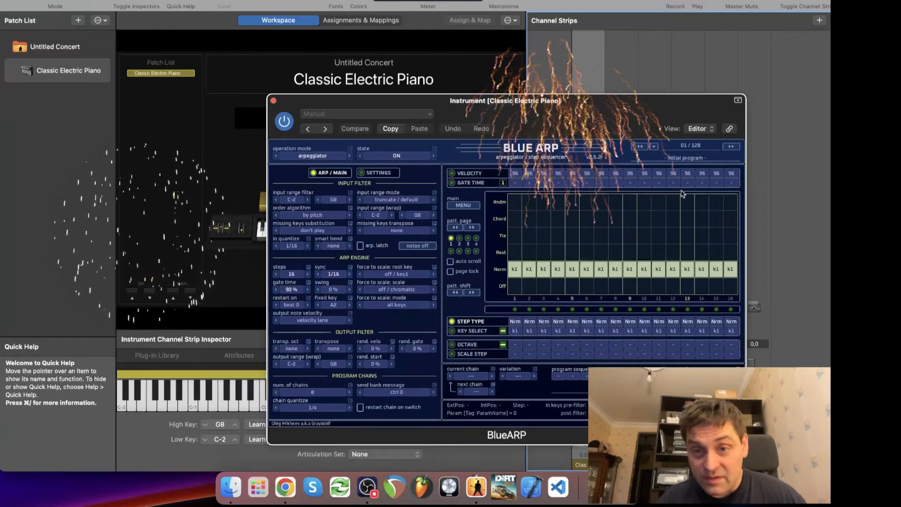
{"action": "left_click_drag", "start_coordinate": [621, 100], "coordinate": [567, 58]}
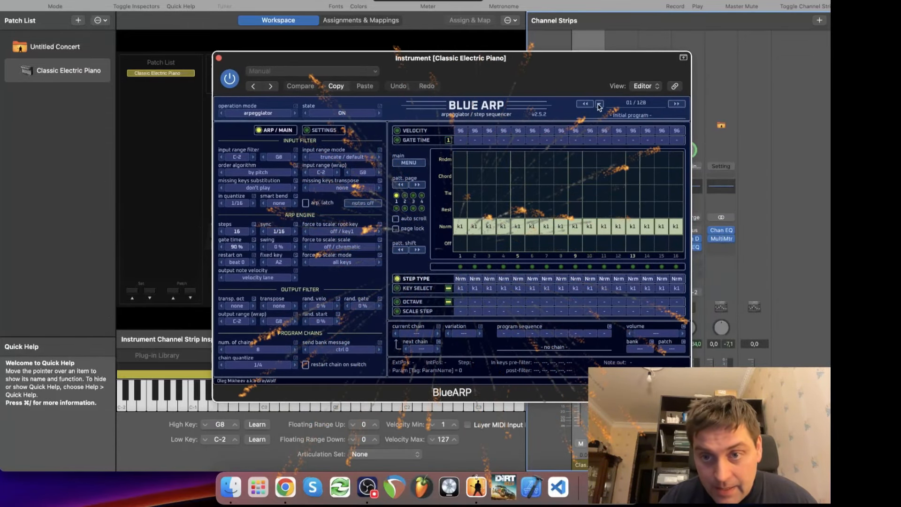
Step: Load BlueARP program P078: Bass 1k Simple 01 and advance through the programs to 85, Bass 1k Techno 01
{"action": "left_click", "coordinate": [599, 103]}
{"action": "mouse_move", "coordinate": [615, 160]}
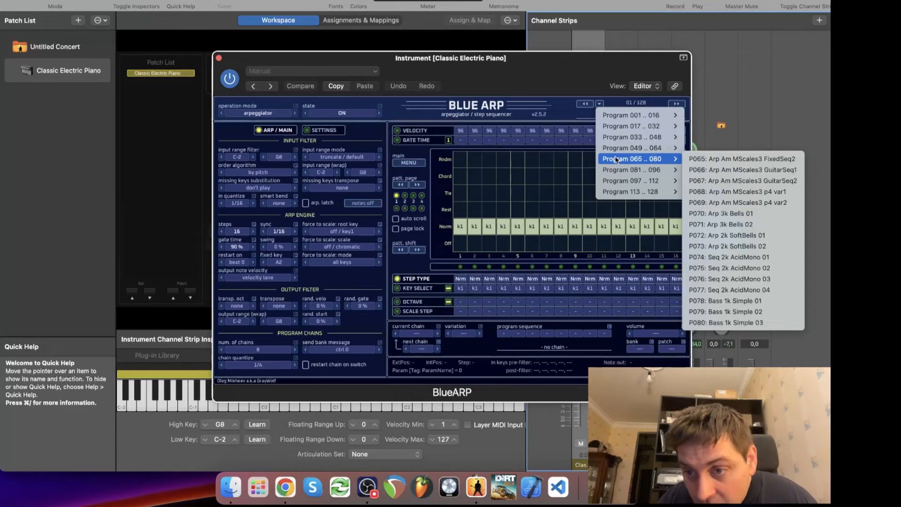
{"action": "left_click", "coordinate": [731, 301]}
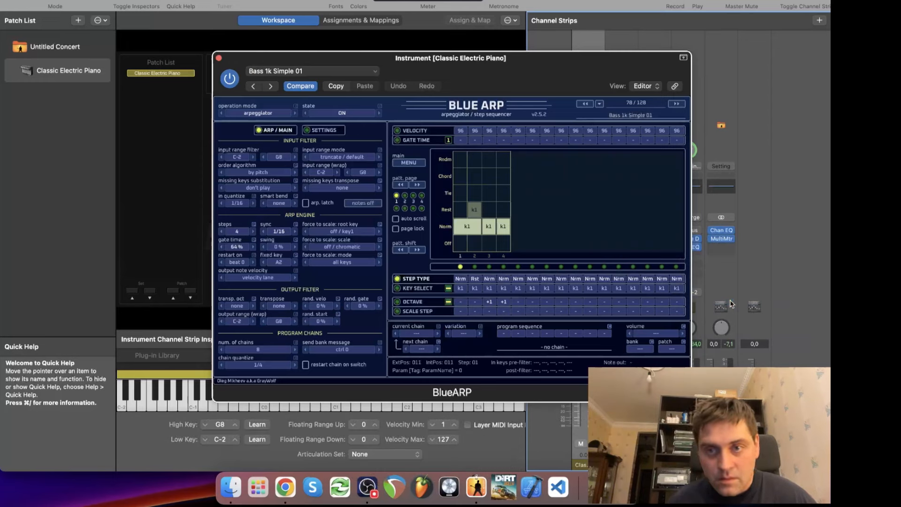
{"action": "left_click", "coordinate": [676, 104]}
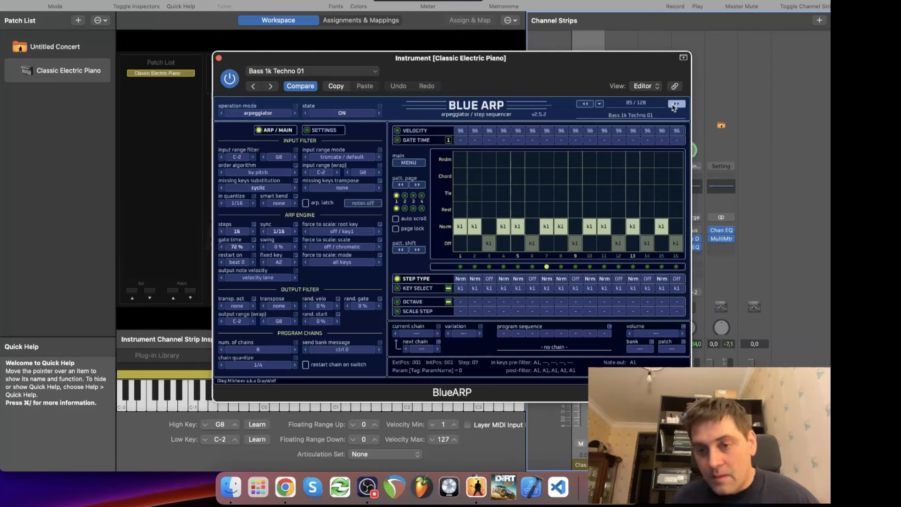